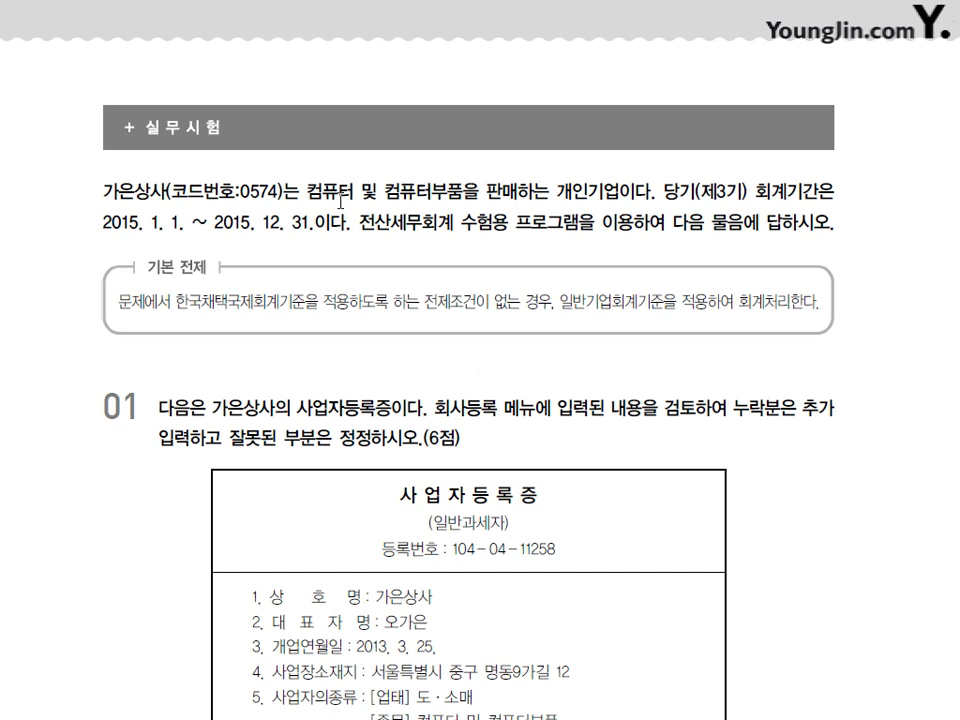
Step: Highlight the business description in the booklet PDF, then reselect just the word 컴퓨터
left_click_drag(307, 188, 598, 185)
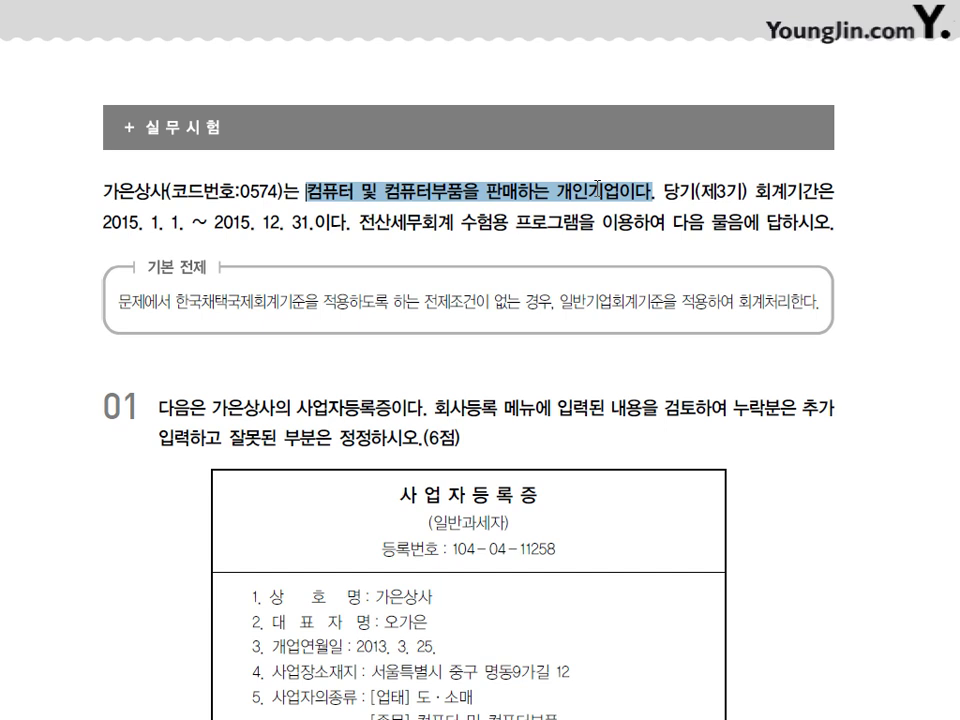
left_click(598, 188)
left_click_drag(306, 190, 480, 190)
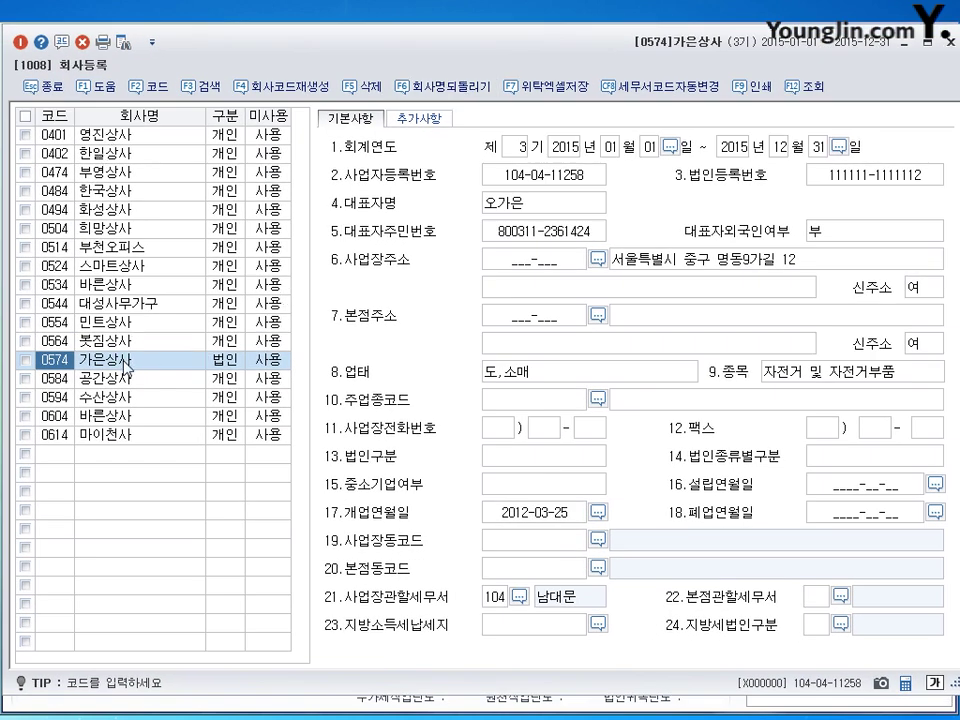
Step: Set 가은상사's 구분 to 2 (개인) and 과세유형 to 1.일반과세
left_click(238, 374)
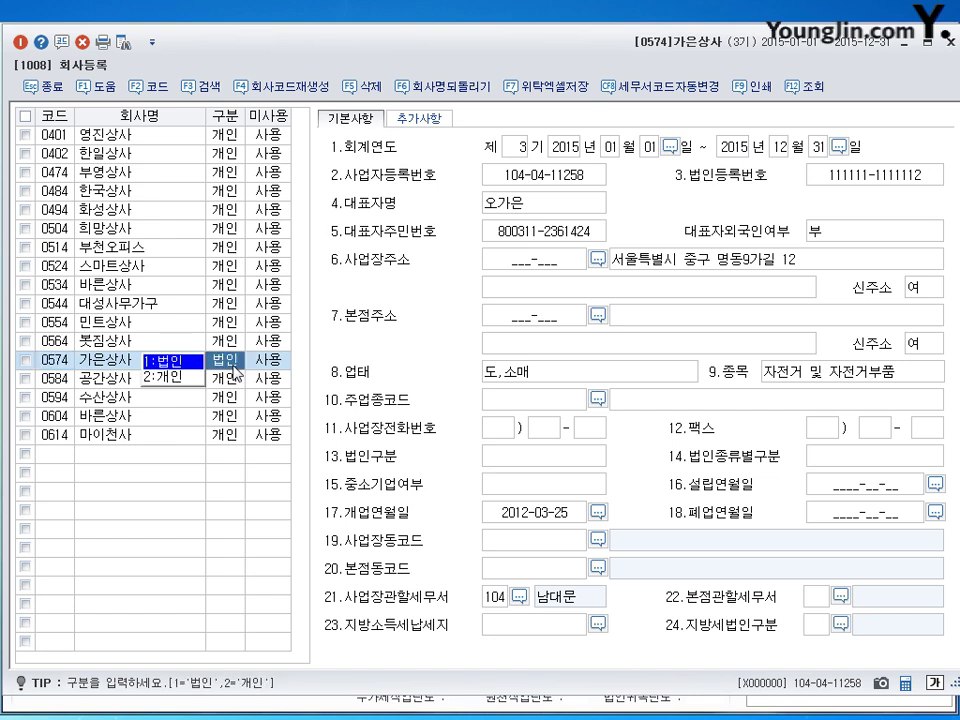
type("2")
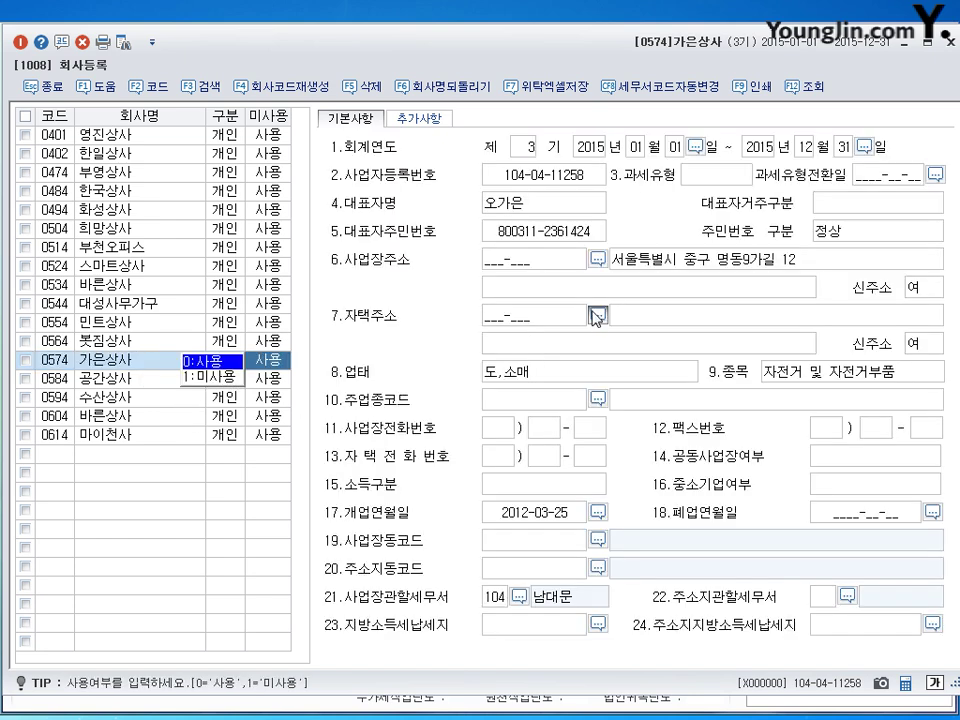
key("Return")
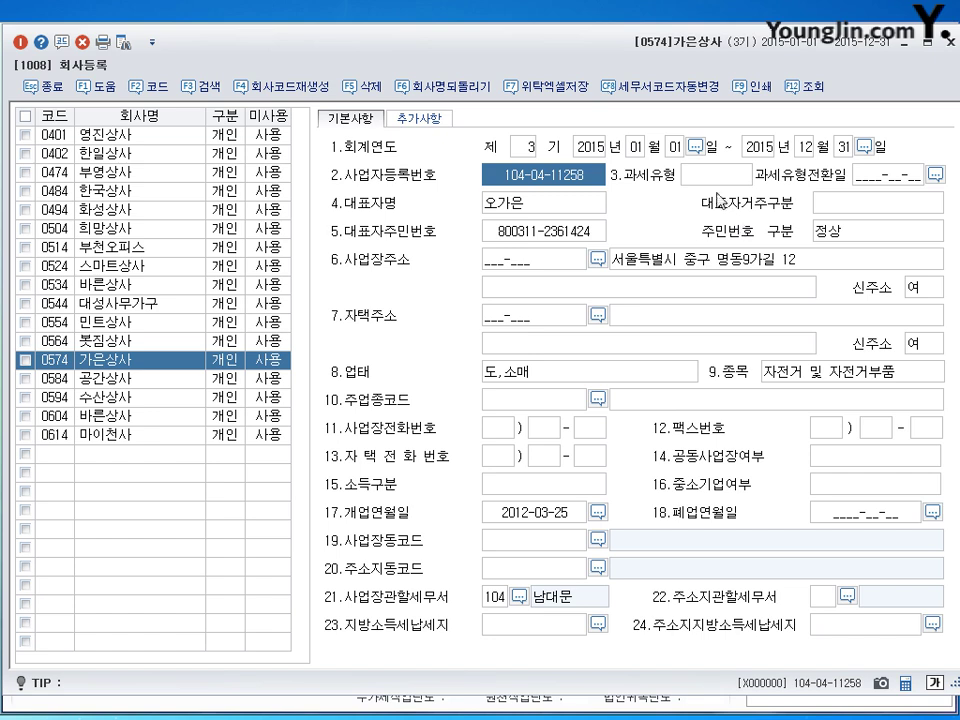
key("Return")
type("1")
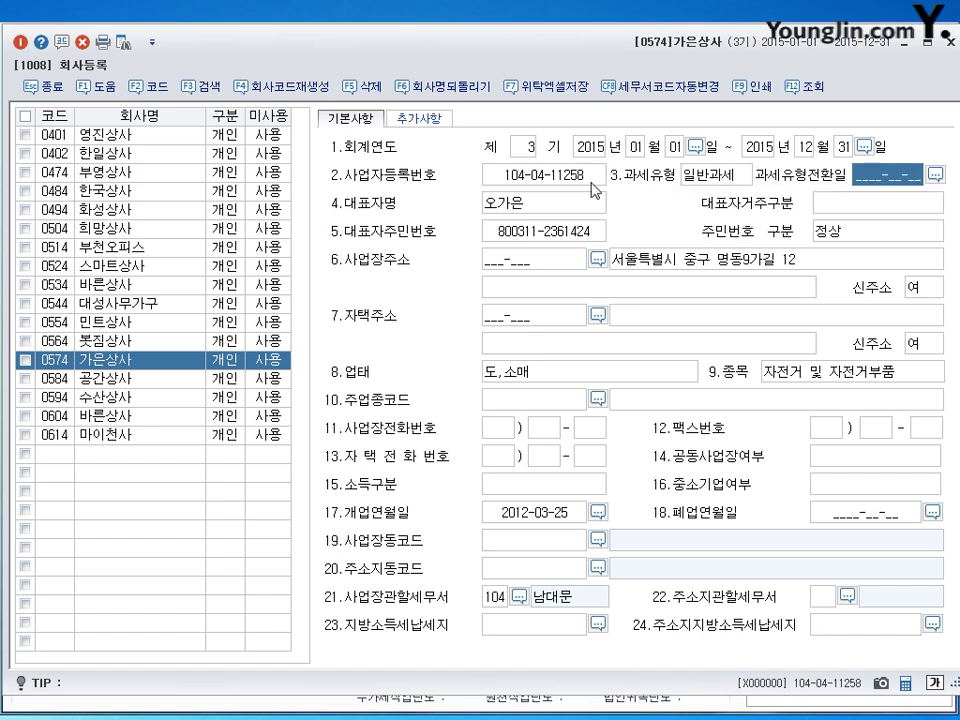
Step: Review the registration number, representative name and opening date fields
left_click(551, 180)
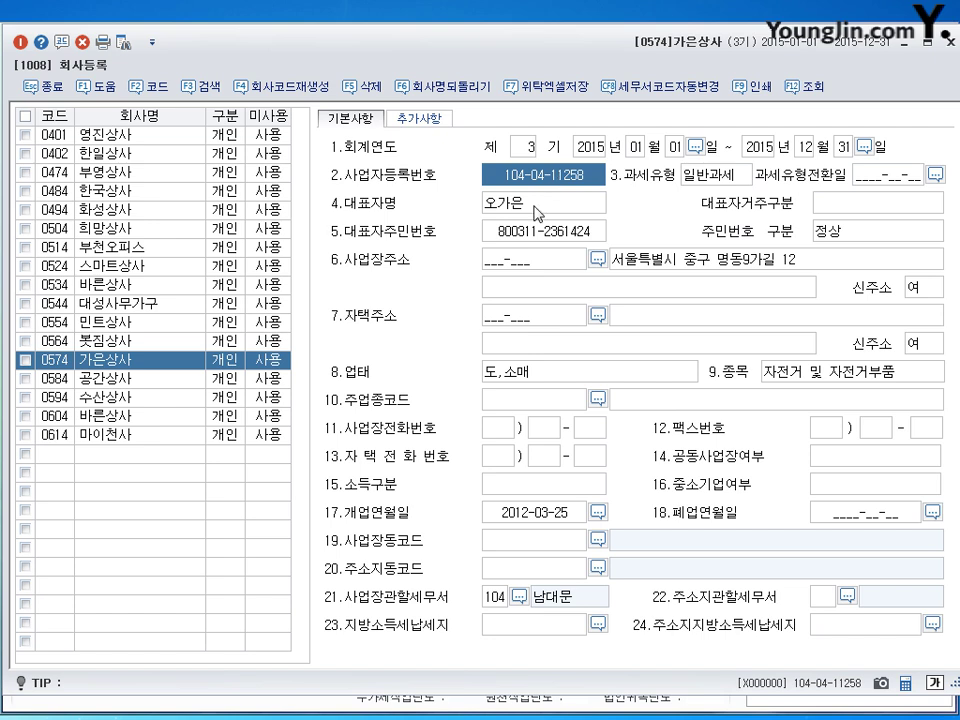
left_click(536, 211)
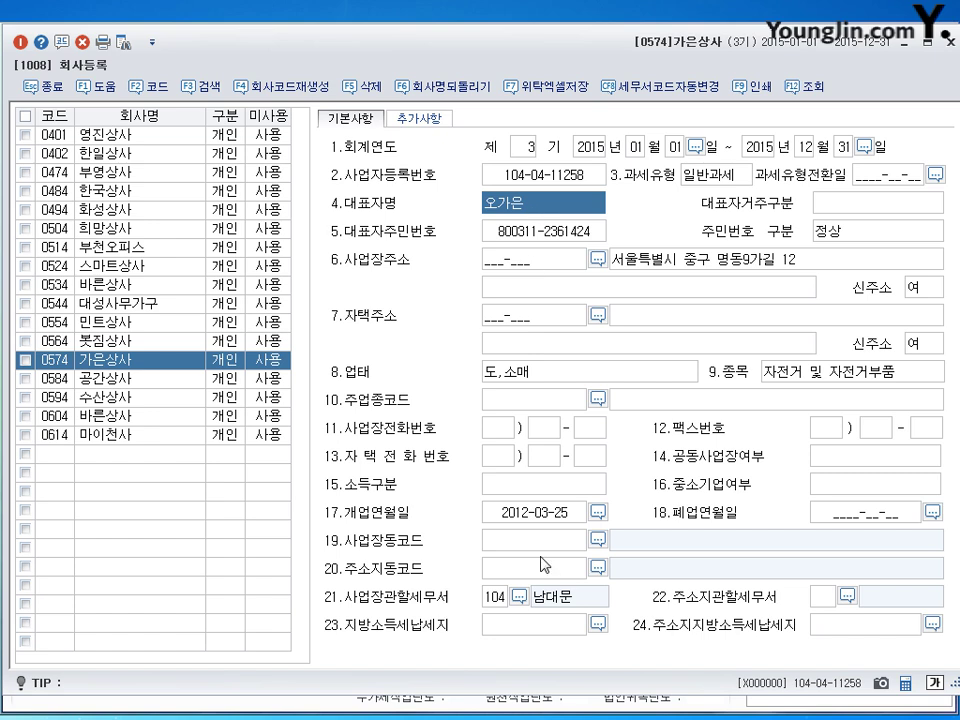
left_click(521, 520)
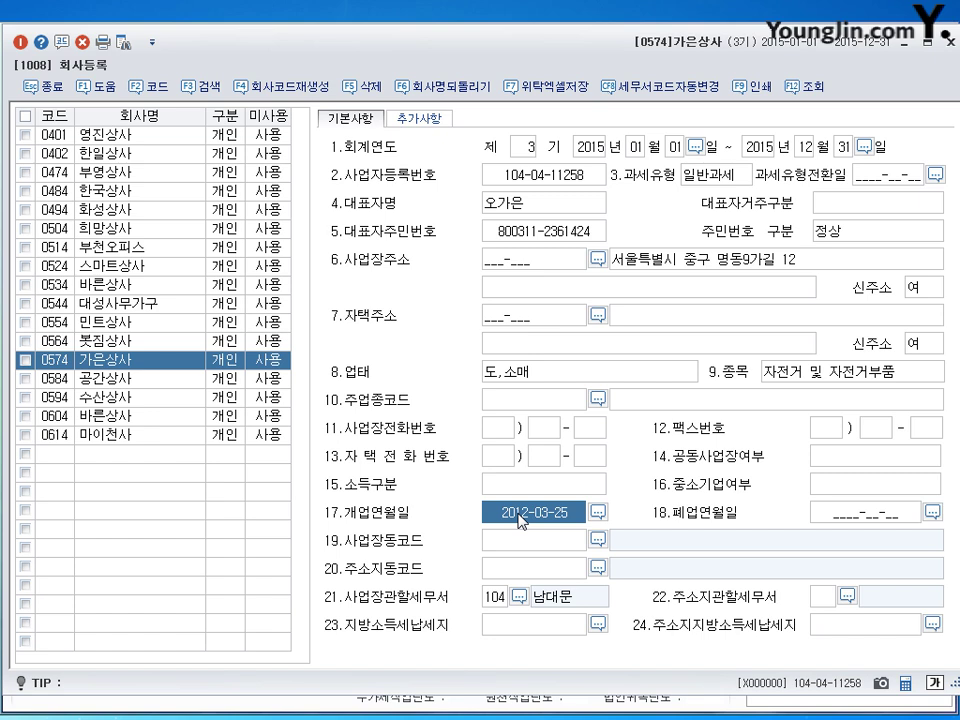
Step: Correct the opening date to 2013-03-25 and check the business address
type("20130325")
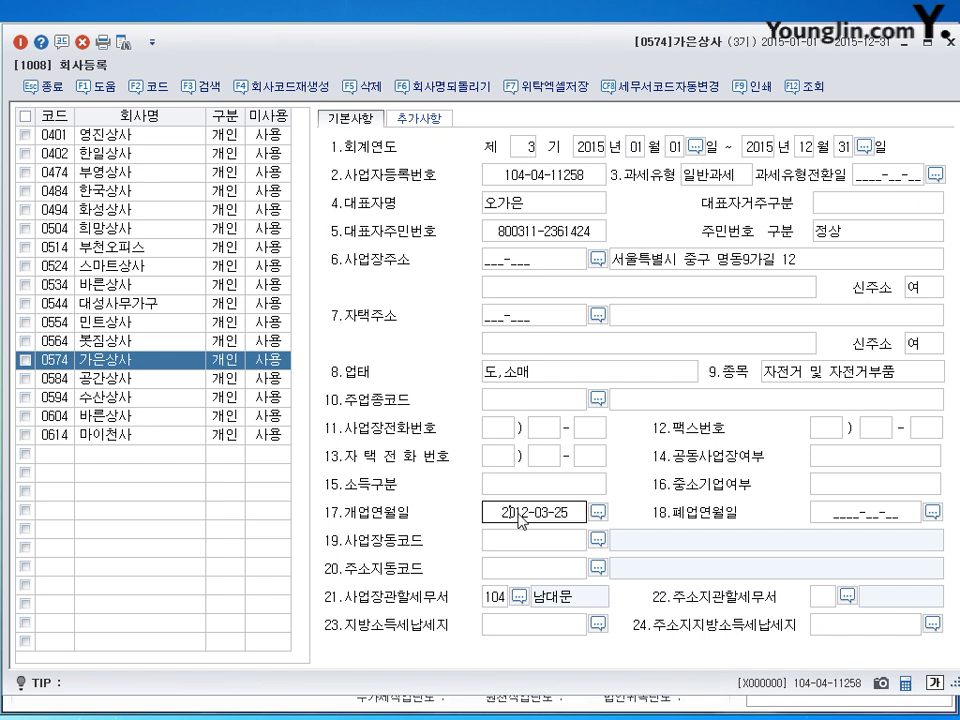
key("Return")
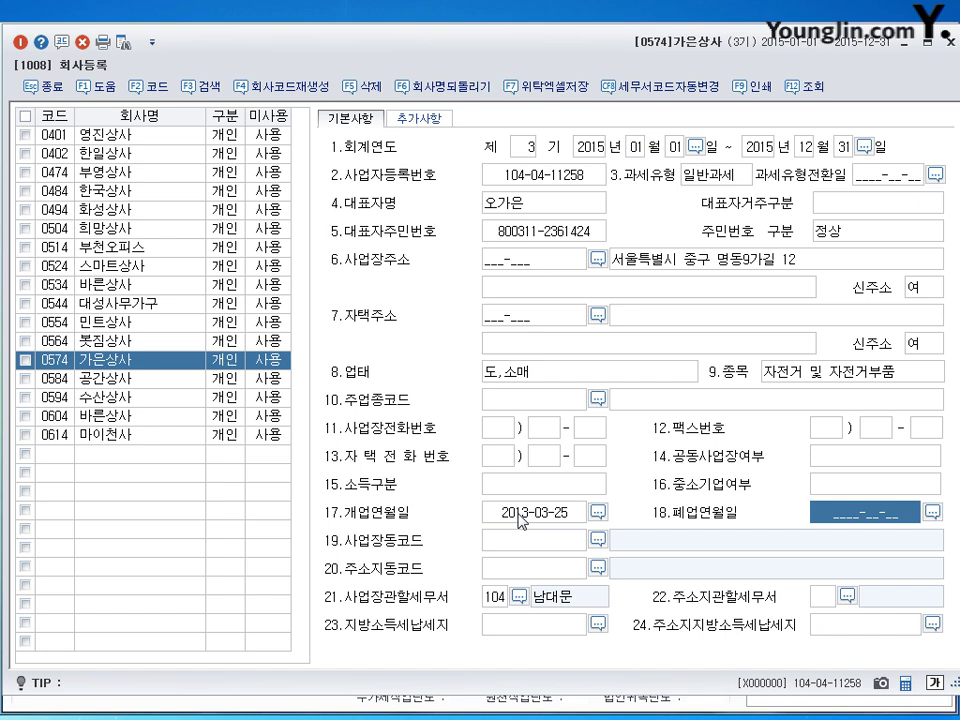
left_click(706, 268)
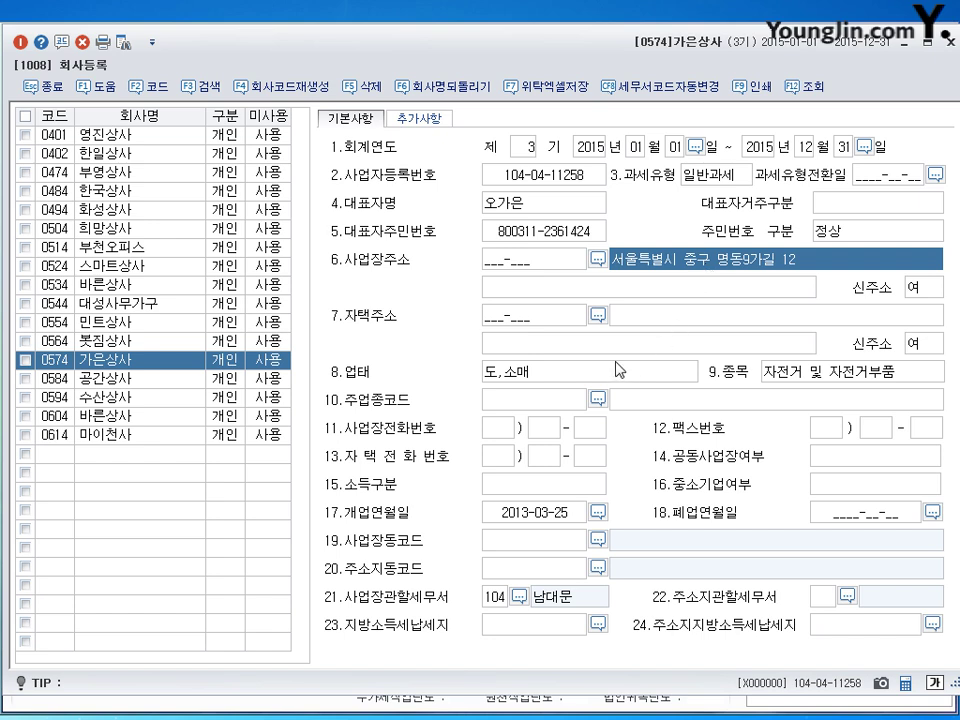
Step: Replace the business item with 컴퓨터 및 컴퓨터부품, check the tax office, and close registration
left_click(499, 376)
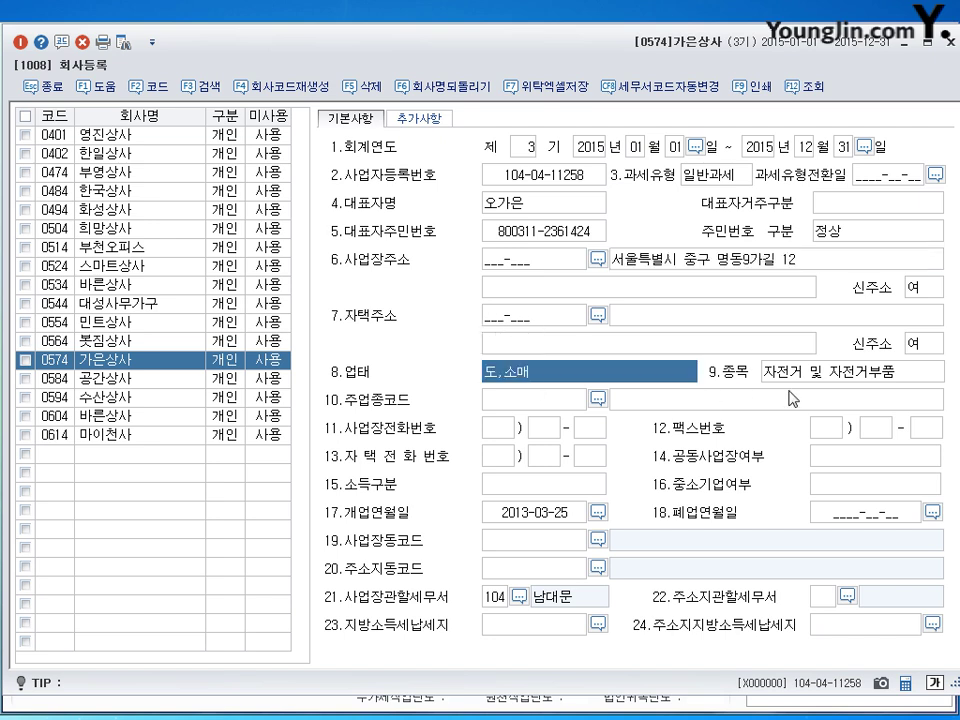
left_click(828, 378)
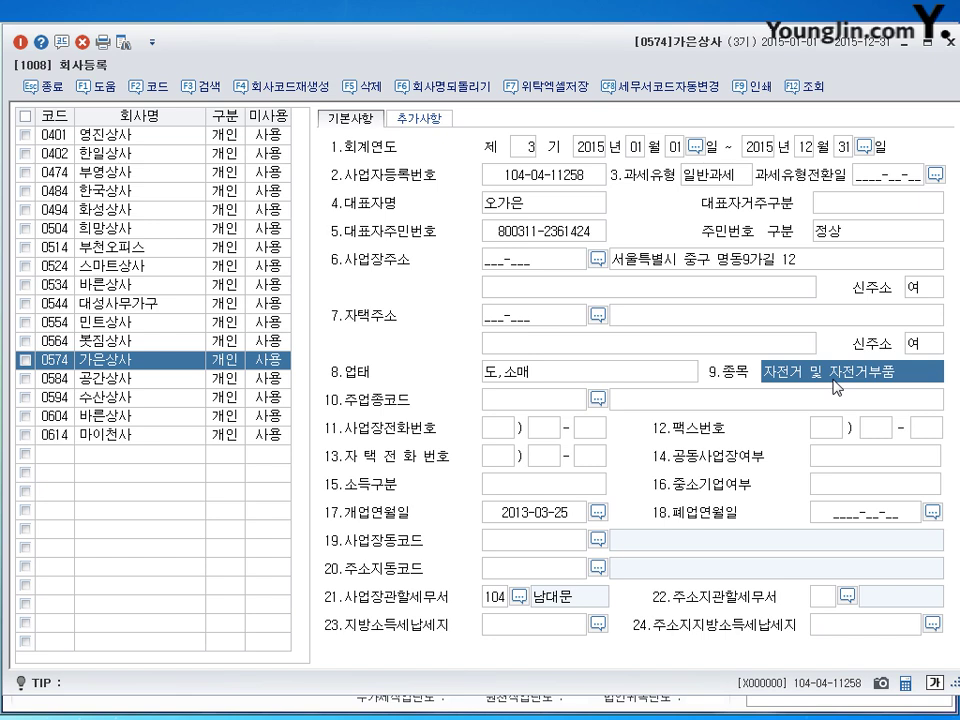
type("컴퓨")
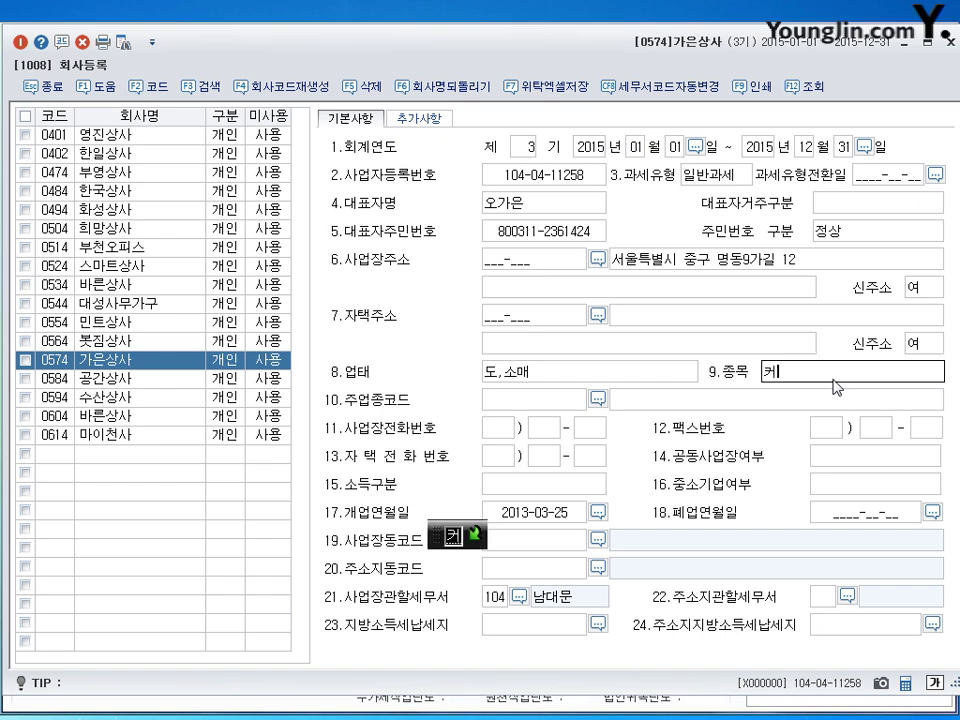
type("터 및 컴퓨")
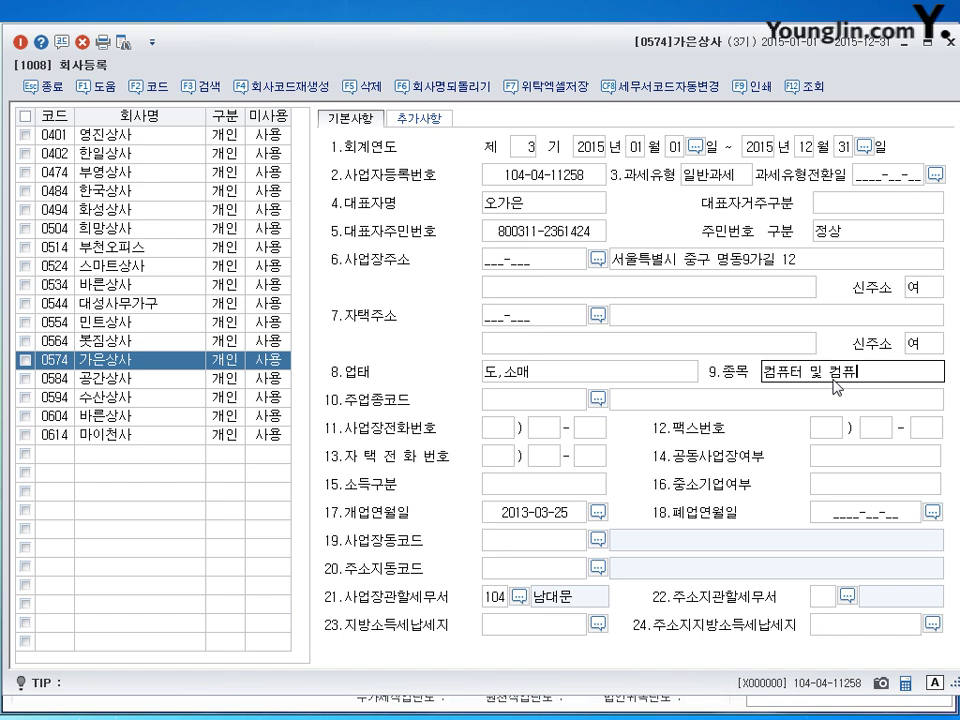
type("텁부품")
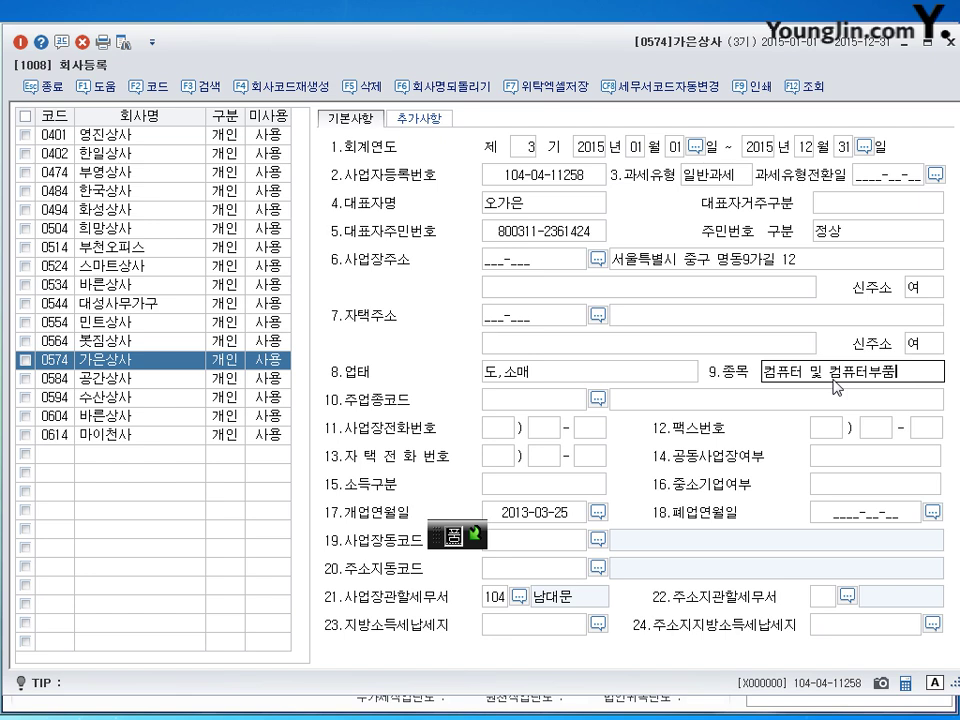
key("Return")
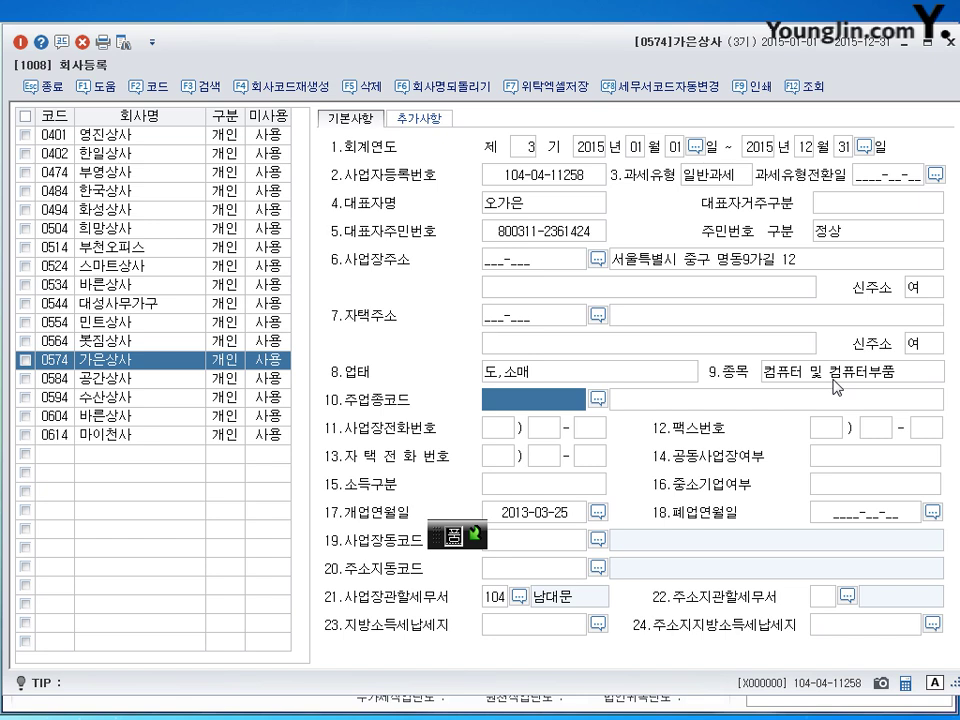
left_click(495, 603)
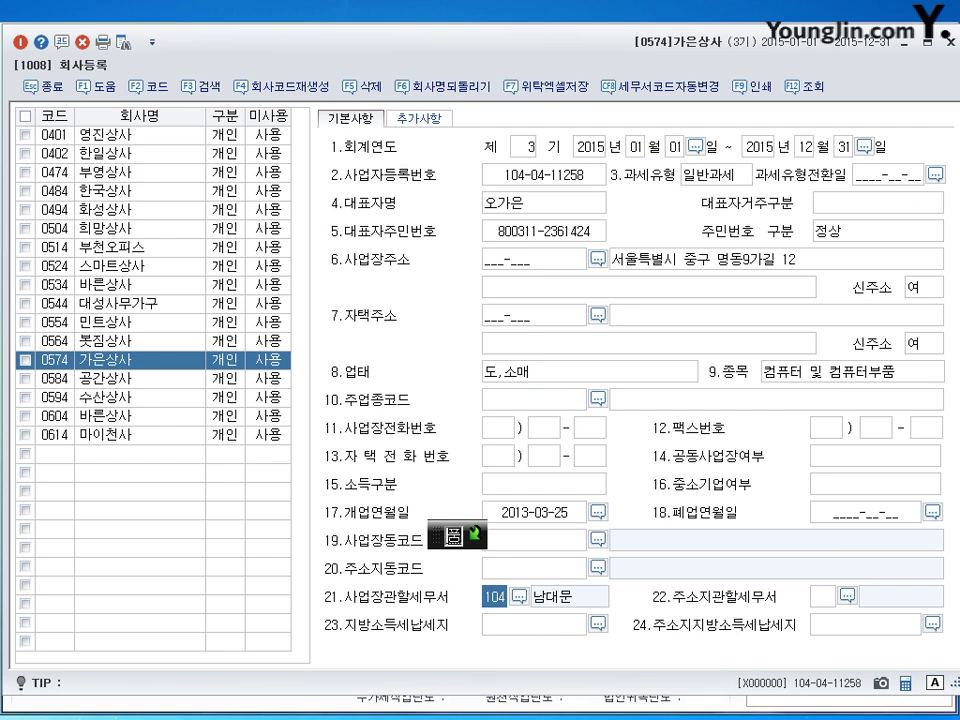
left_click(950, 42)
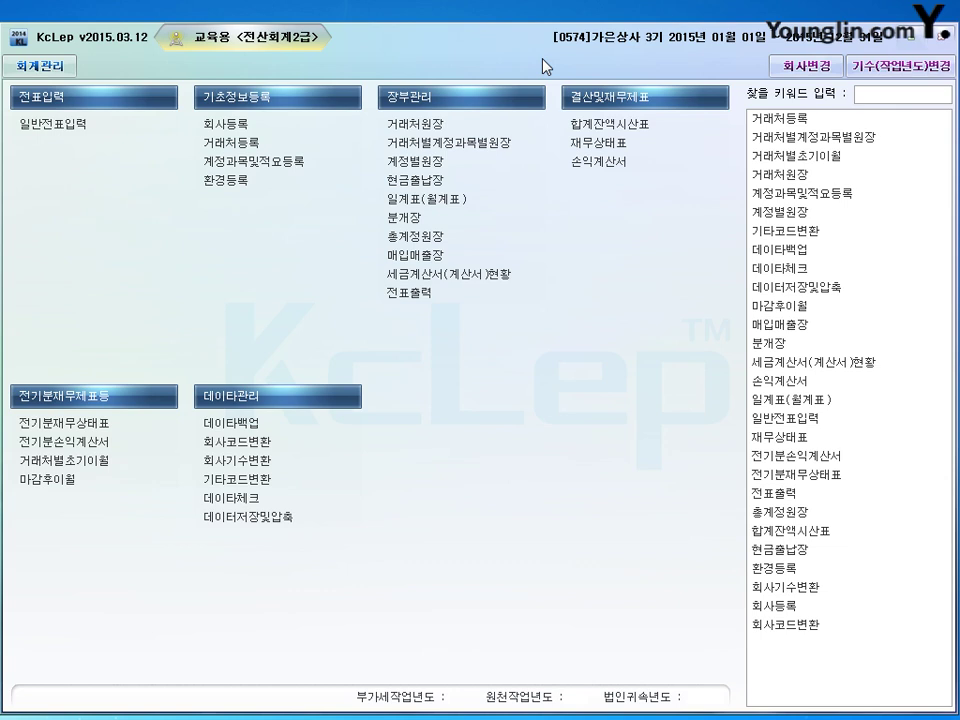
Step: Open 전기분재무상태표 from the main menu
left_click(75, 424)
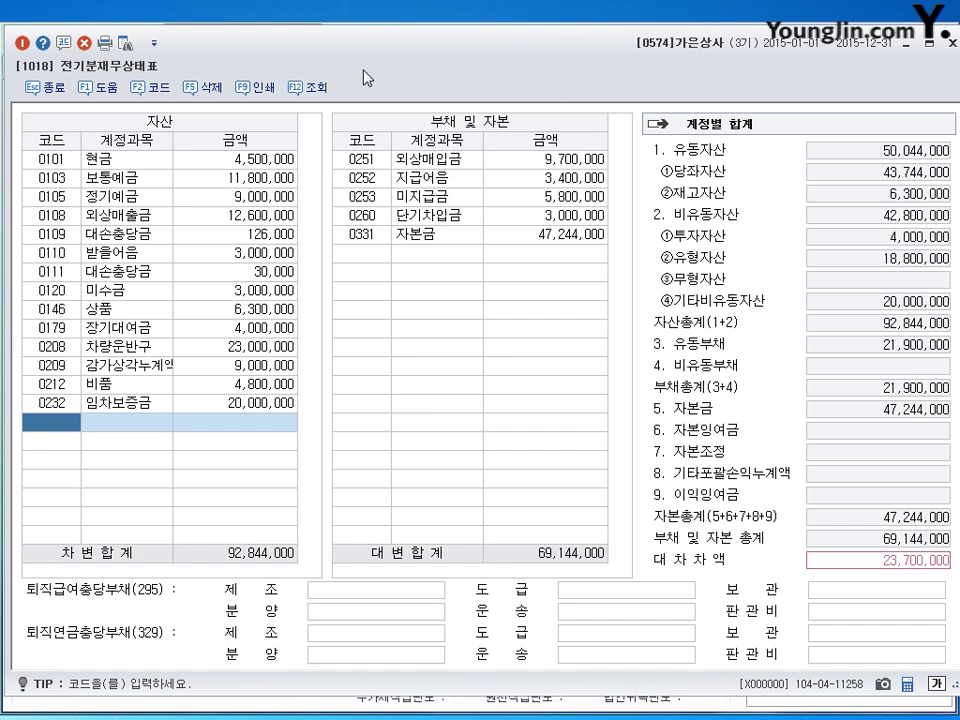
Step: Change 보통예금 to 18,100,000, then move to a new row below 임차보증금
left_click(236, 162)
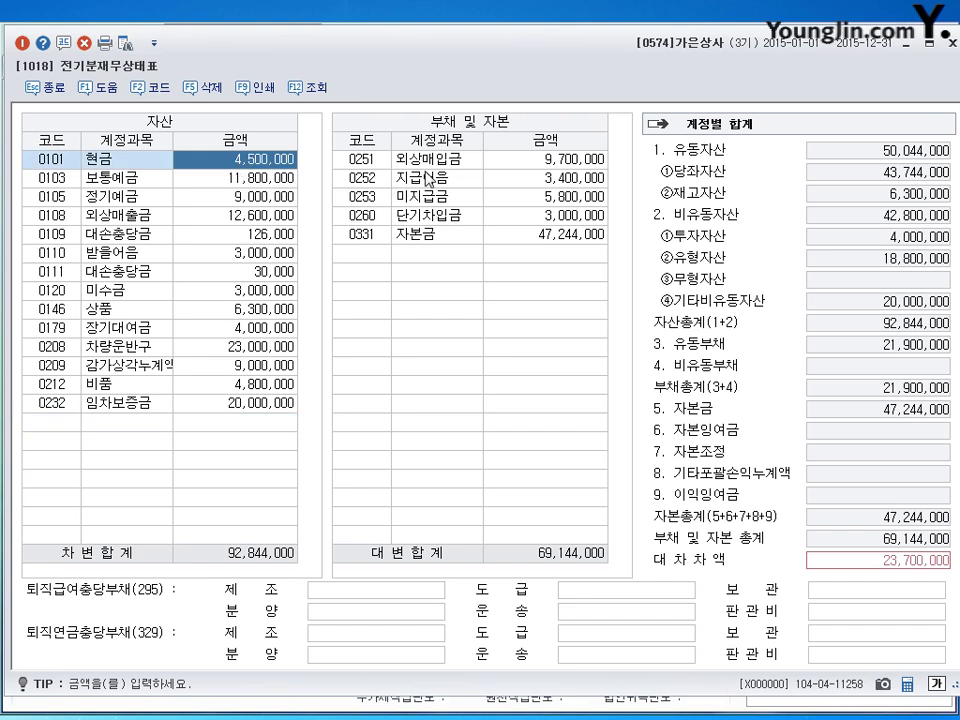
key("Down")
type("1")
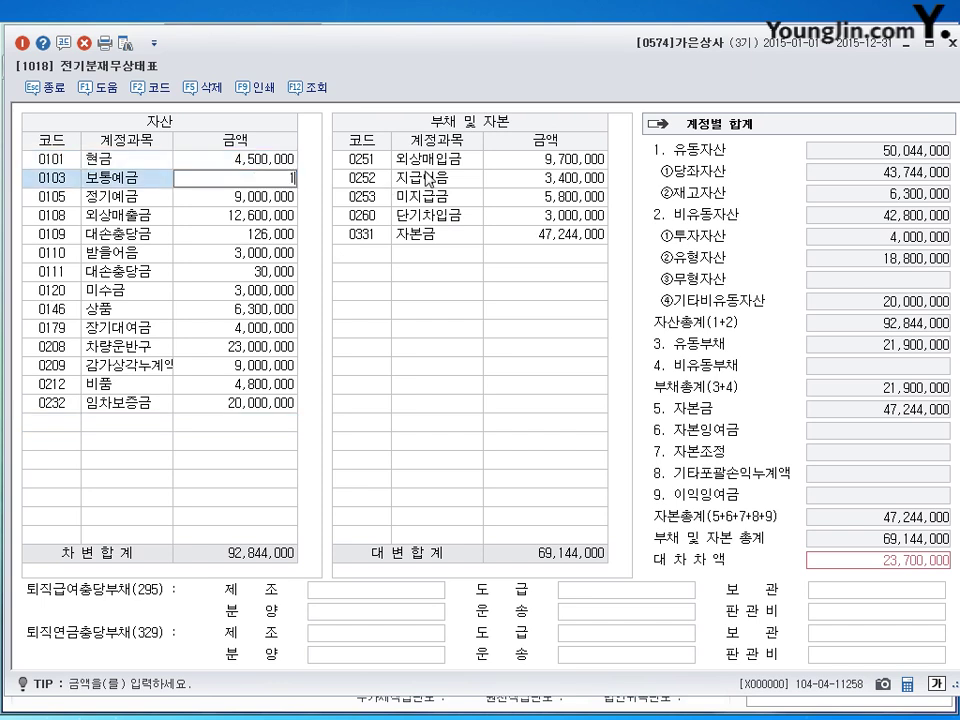
type("8,100,000")
key("Return")
key("Down")
key("Down")
key("Down")
key("Down")
key("Down")
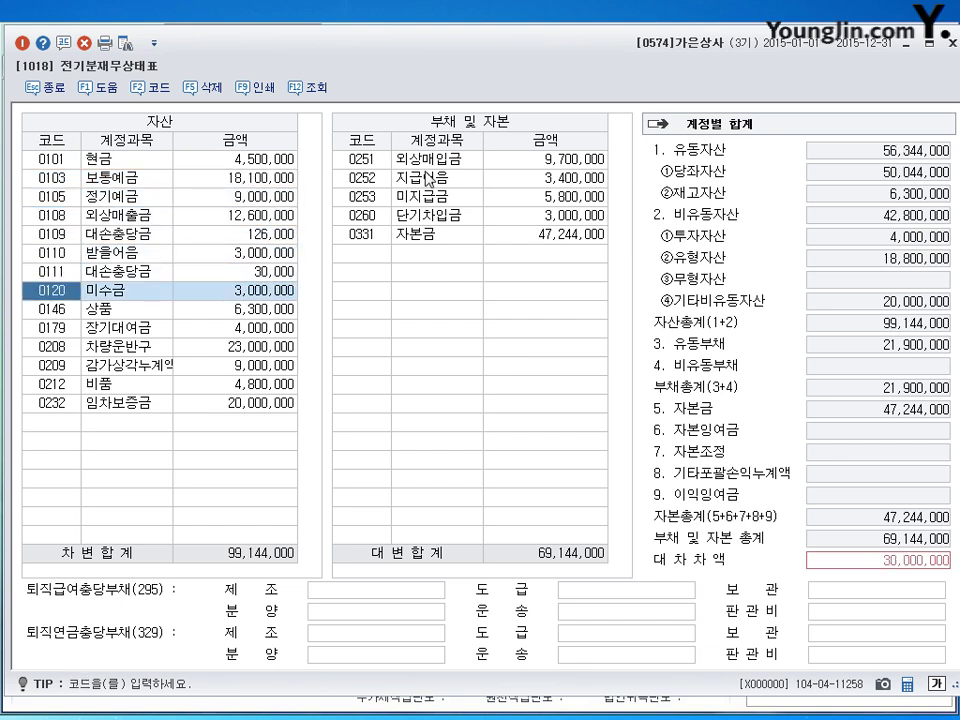
key("Down")
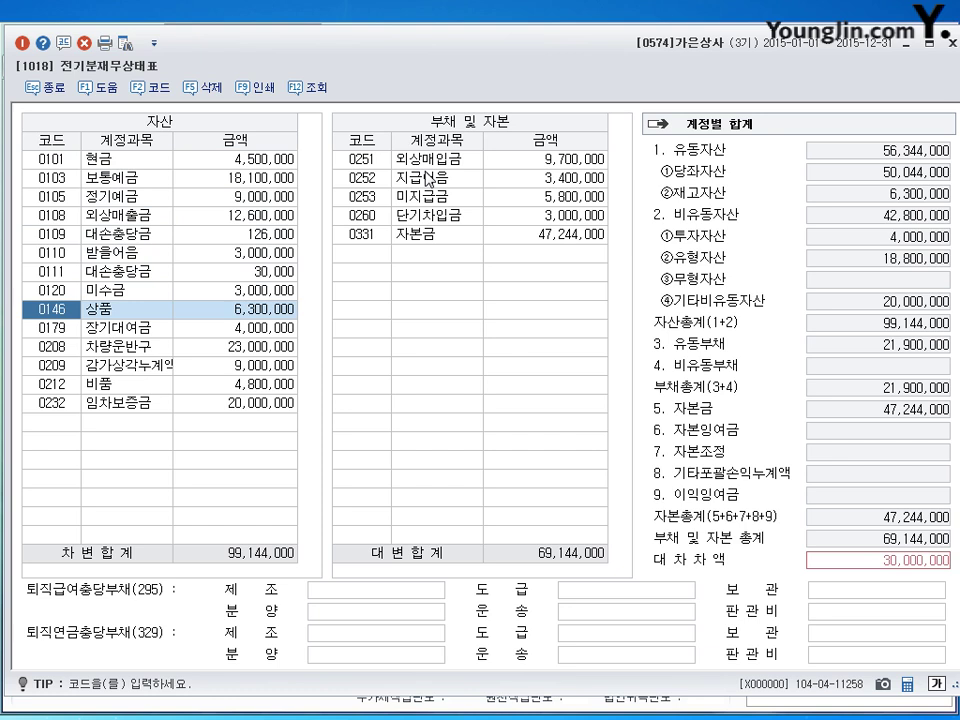
key("Down")
key("Down")
key("Down")
key("Down")
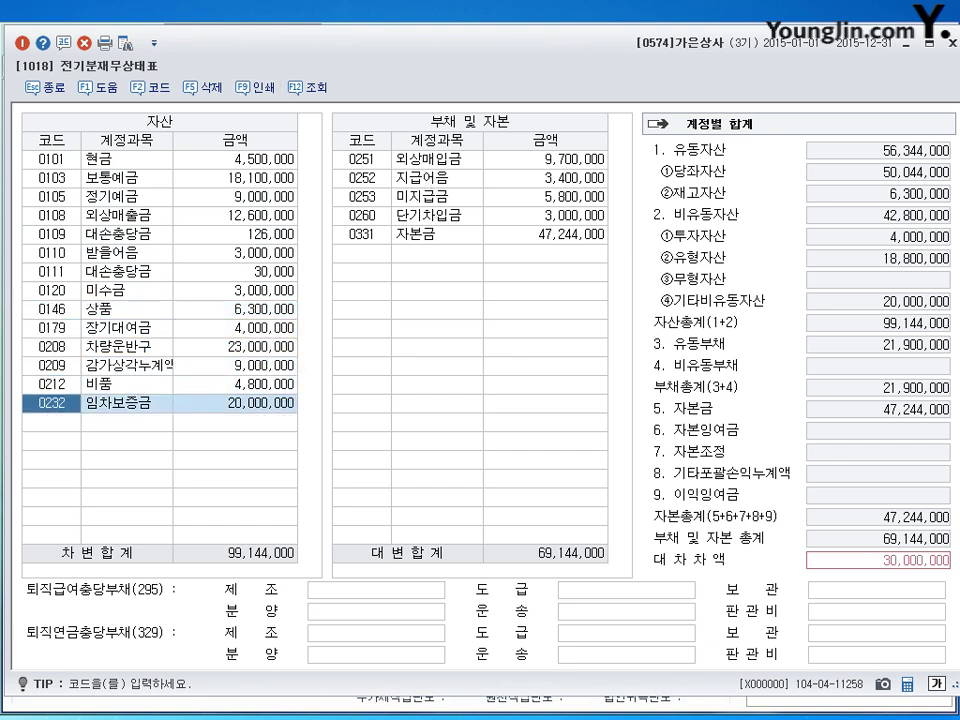
left_click(58, 428)
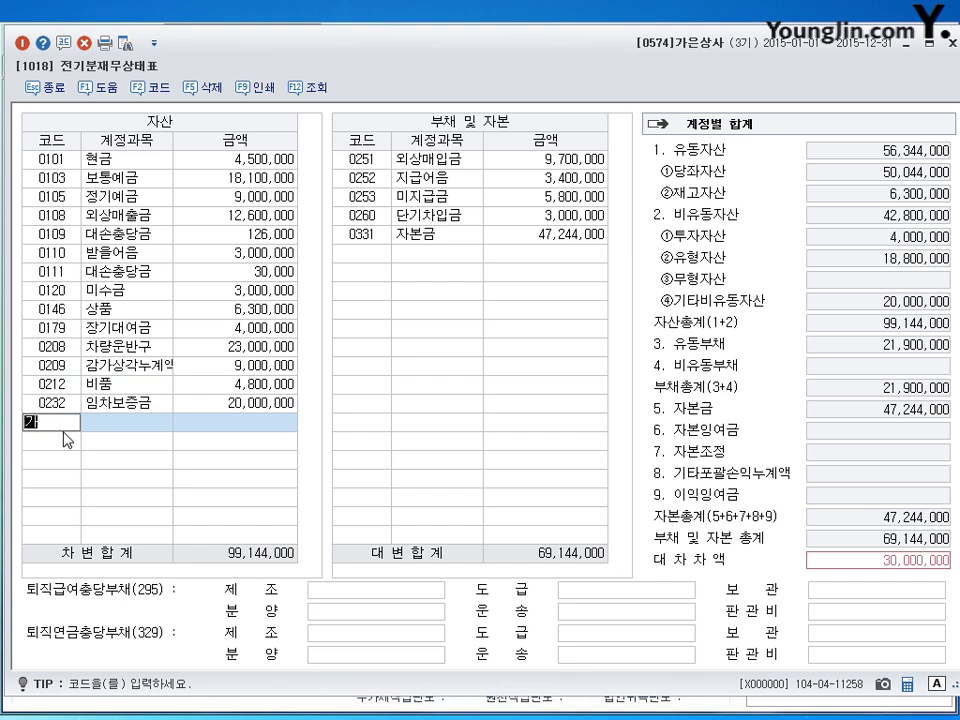
Step: Add account 0213 감가상각누계액 (비품) with 3,000,000 in the new row
type("감가")
key("Return")
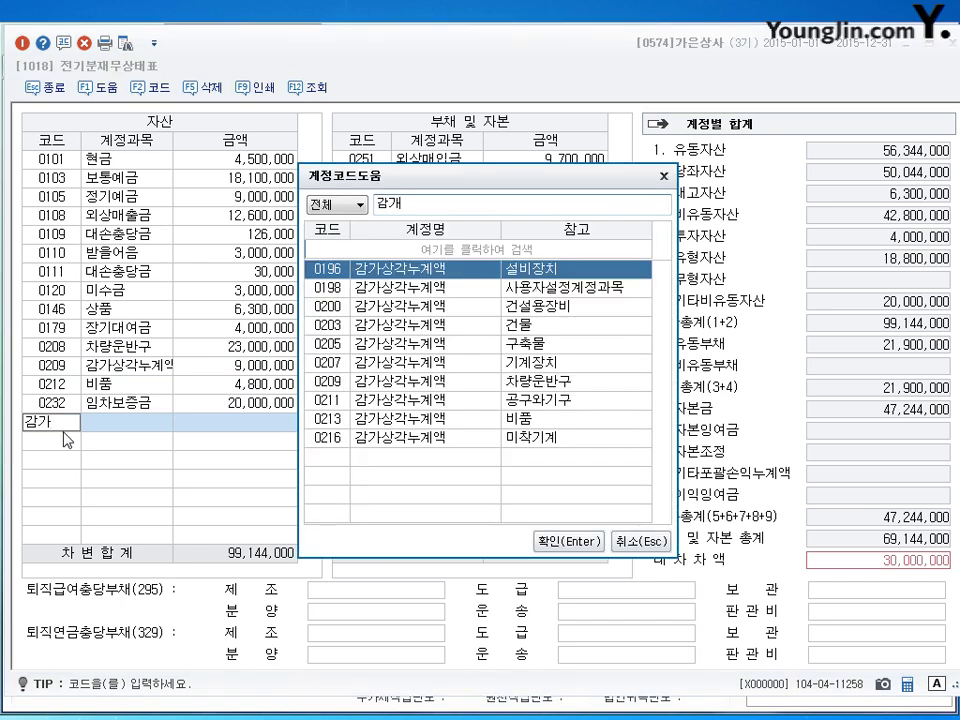
left_click(556, 420)
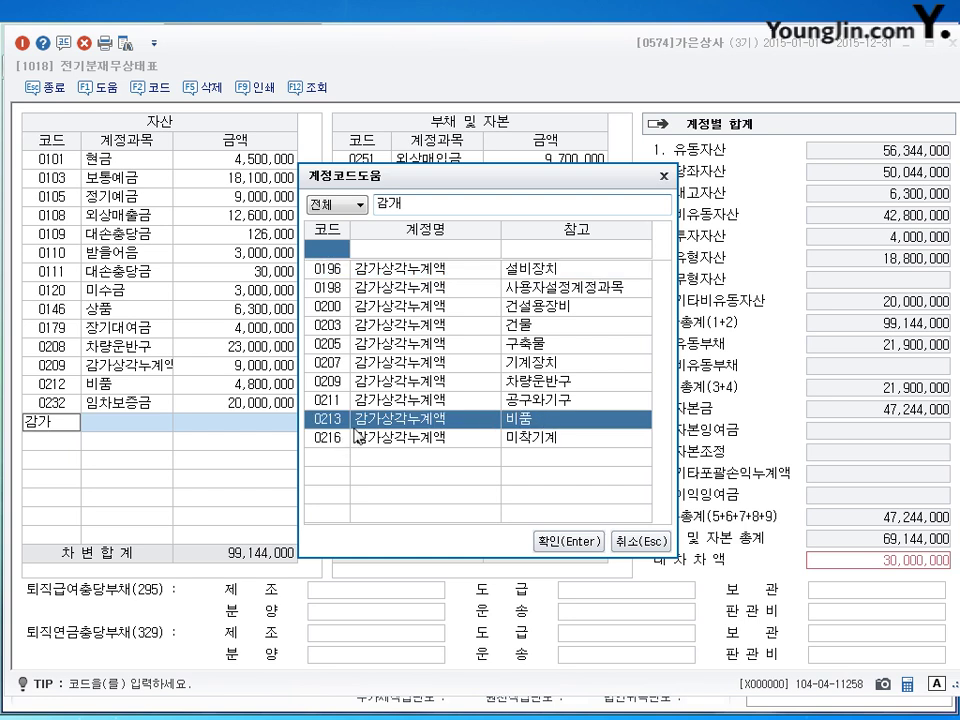
left_click(541, 541)
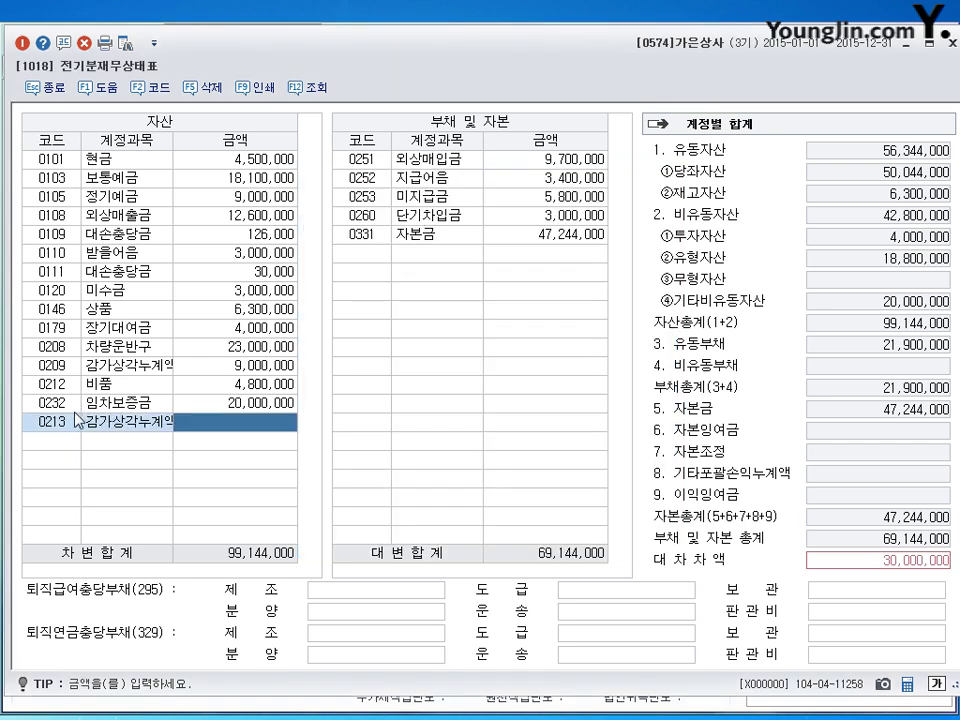
type("3000000")
key("Return")
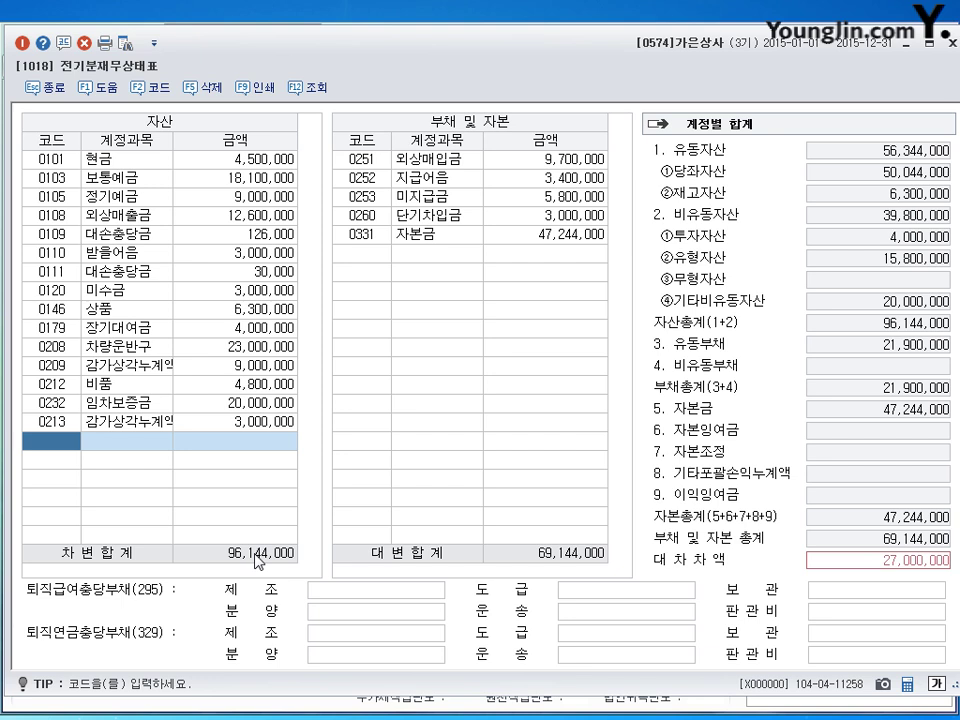
left_click(130, 421)
left_click(128, 388)
left_click(133, 422)
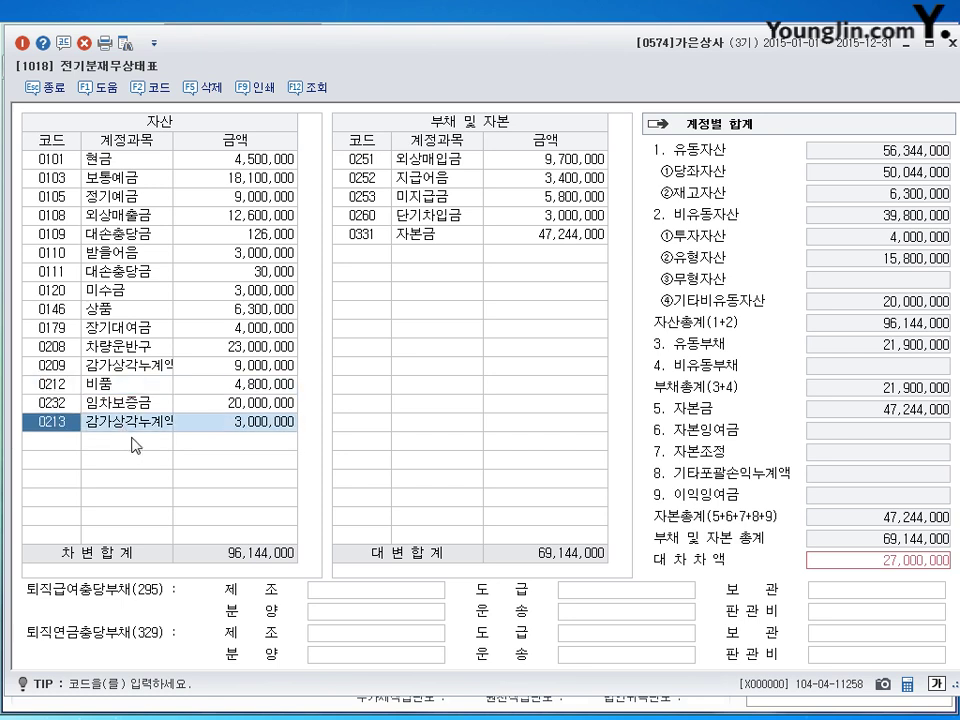
Step: Set 0260 단기차입금 to 30,000,000 and close the balance sheet
left_click(309, 90)
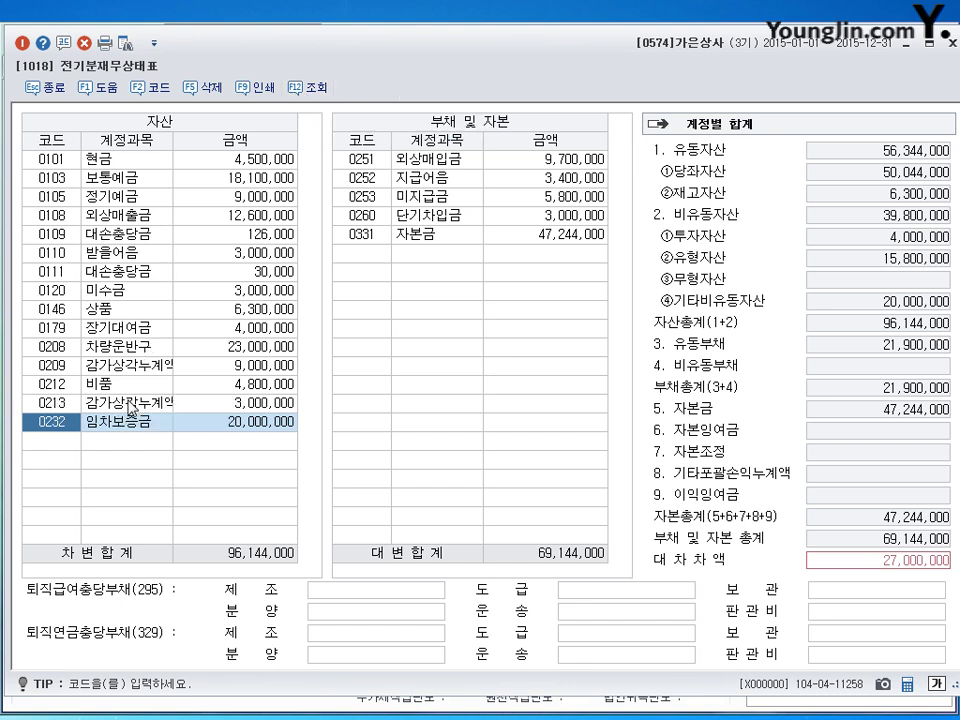
left_click(549, 159)
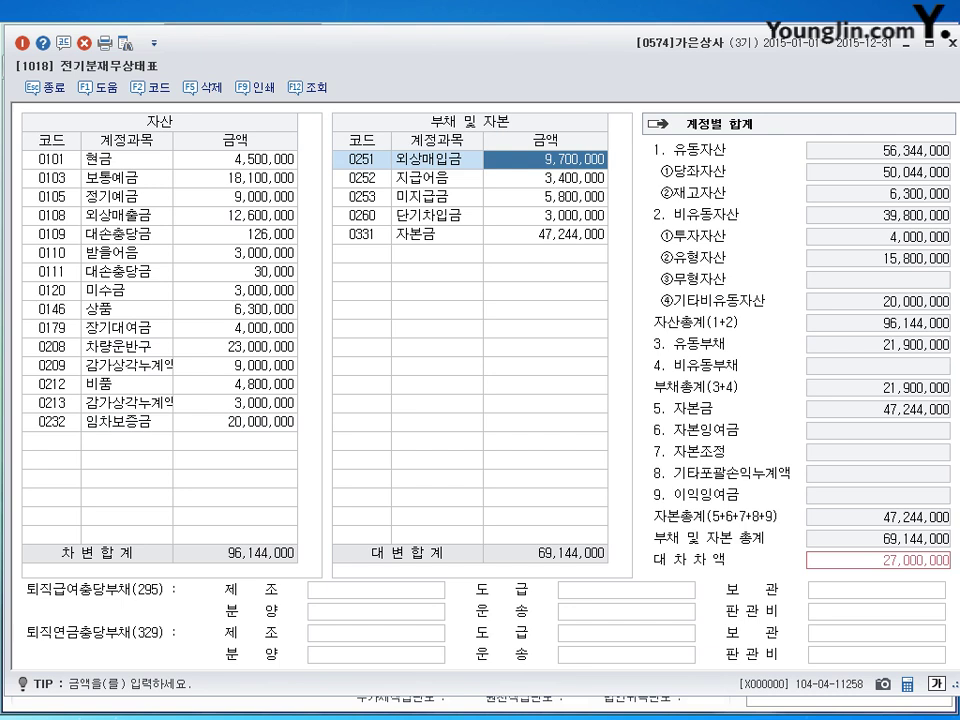
key("Down")
key("Down")
key("Down")
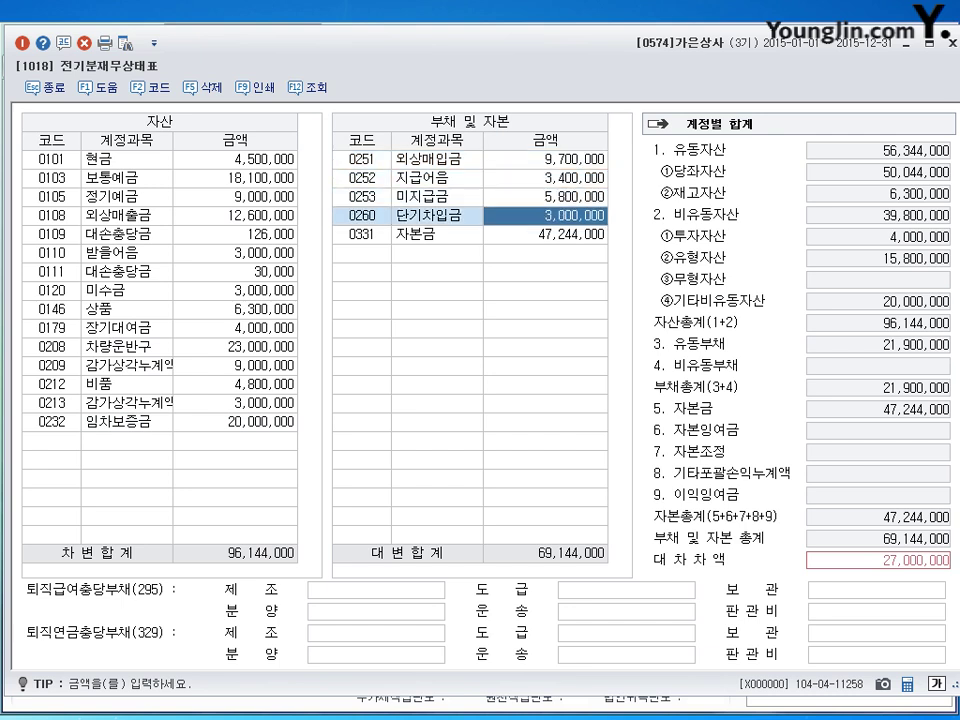
type("30000000")
key("Return")
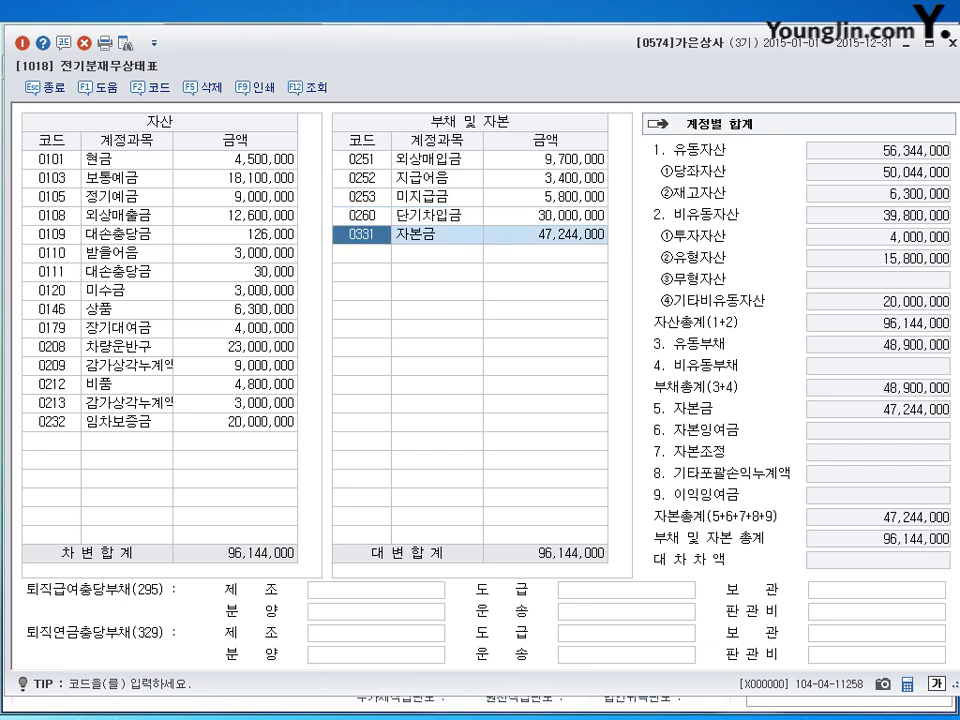
key("Escape")
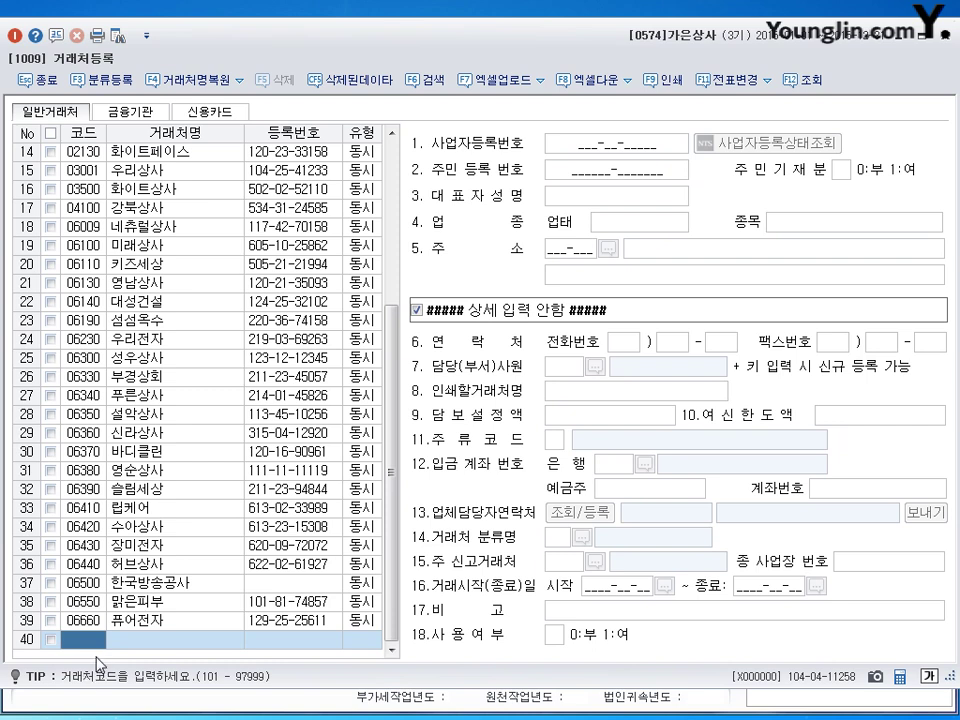
Step: Add partner code 553 named 히트상사 with its business registration number and representative's name
type("553")
key("Return")
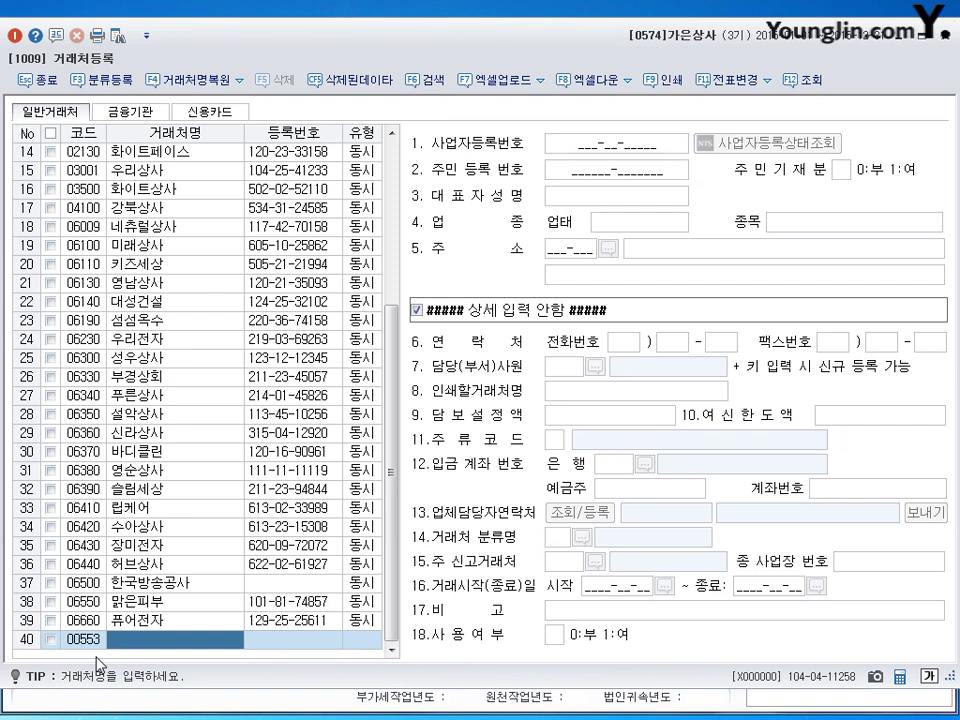
type("히트상새")
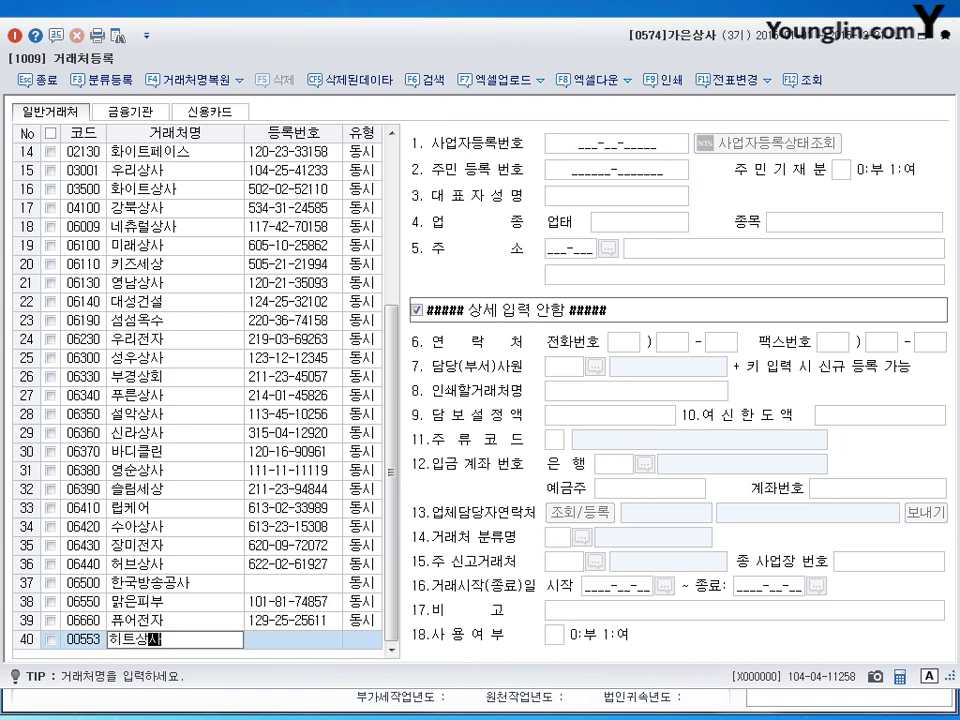
key("Return")
key("Return")
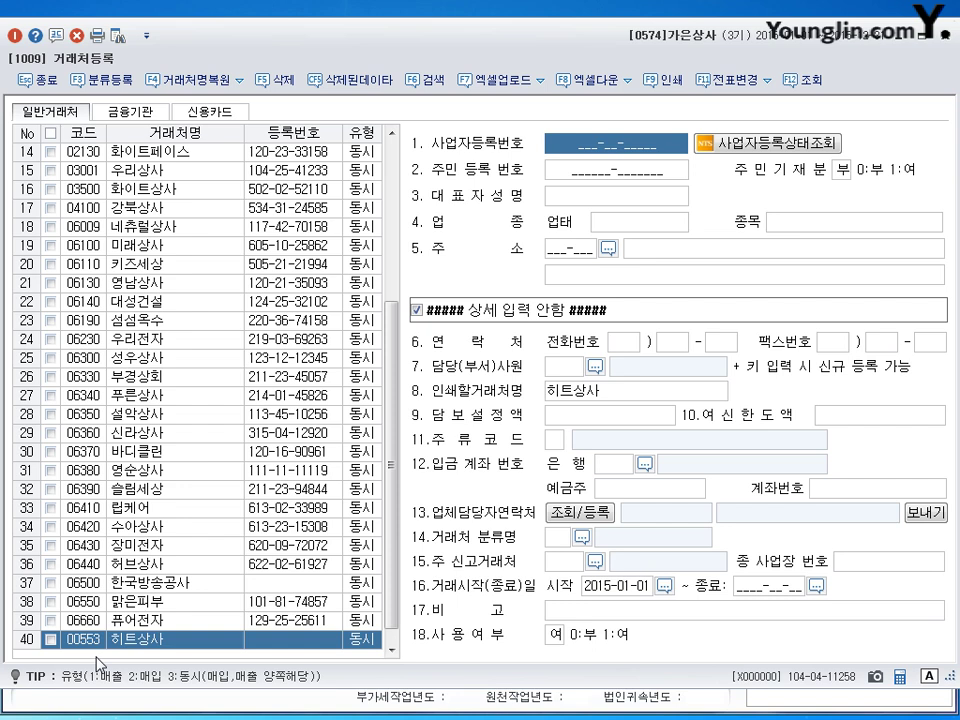
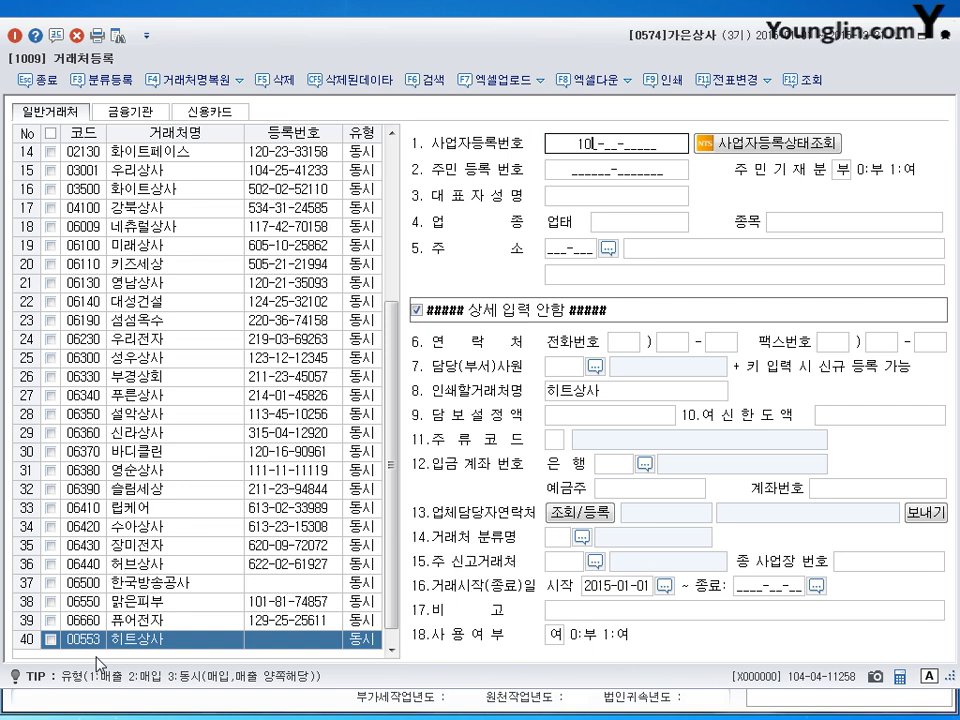
key("Return")
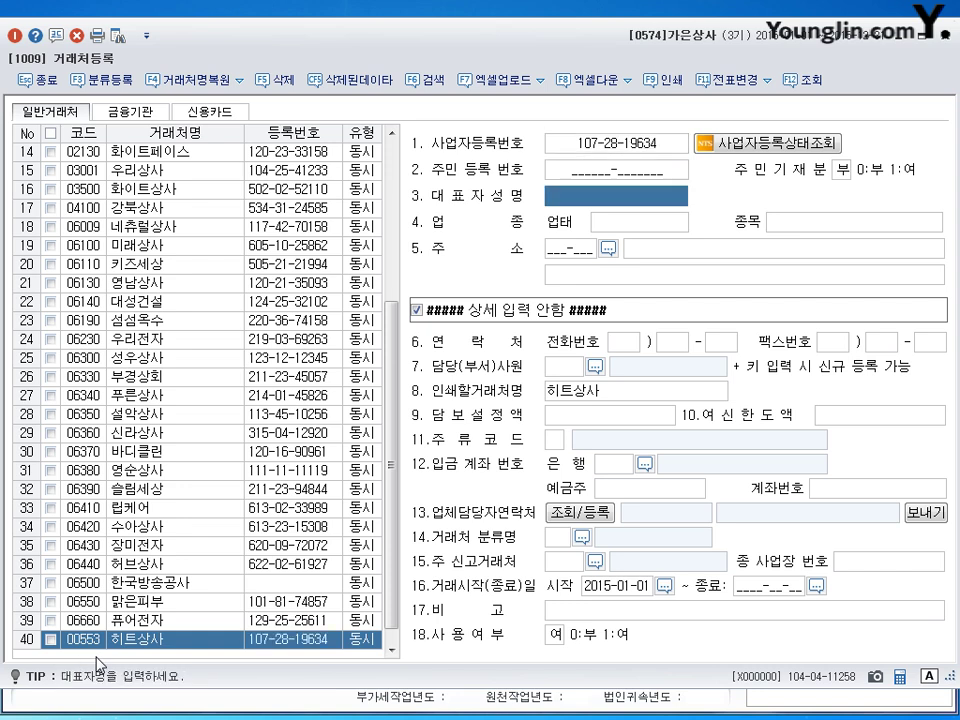
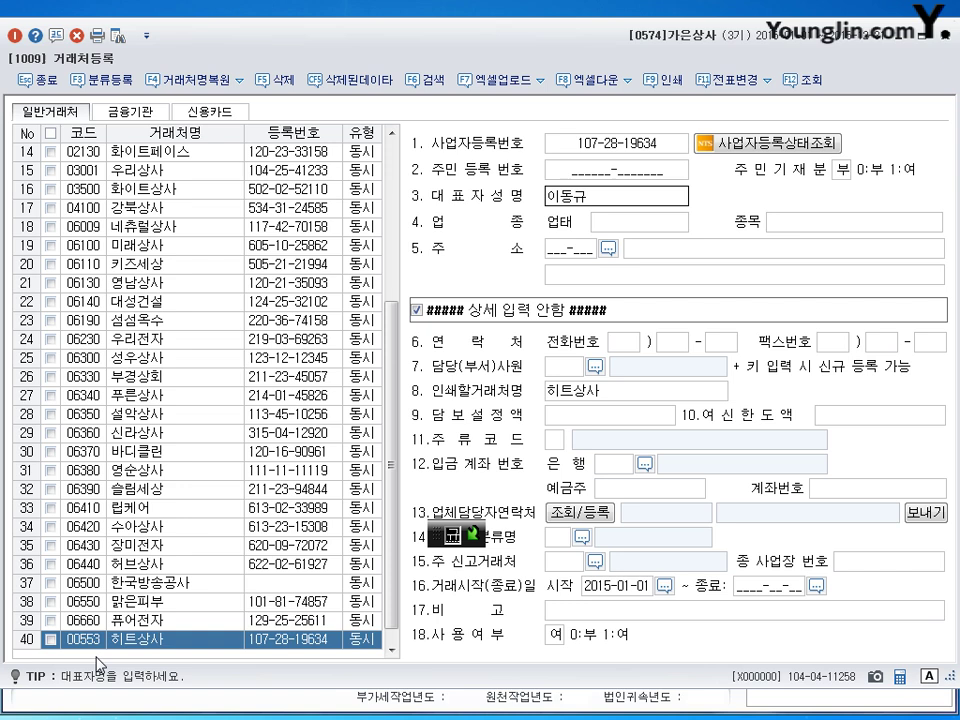
key("Return")
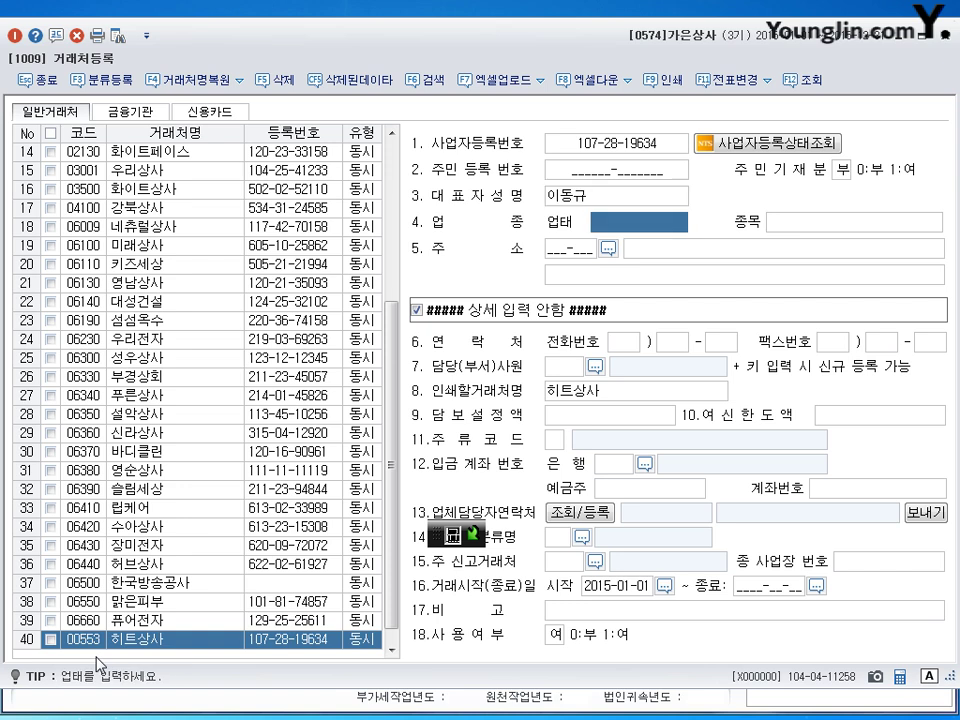
Step: Enter 업태 도소매, 종목 컴퓨터 and the business address, then save the record
type("ㄷㅗ")
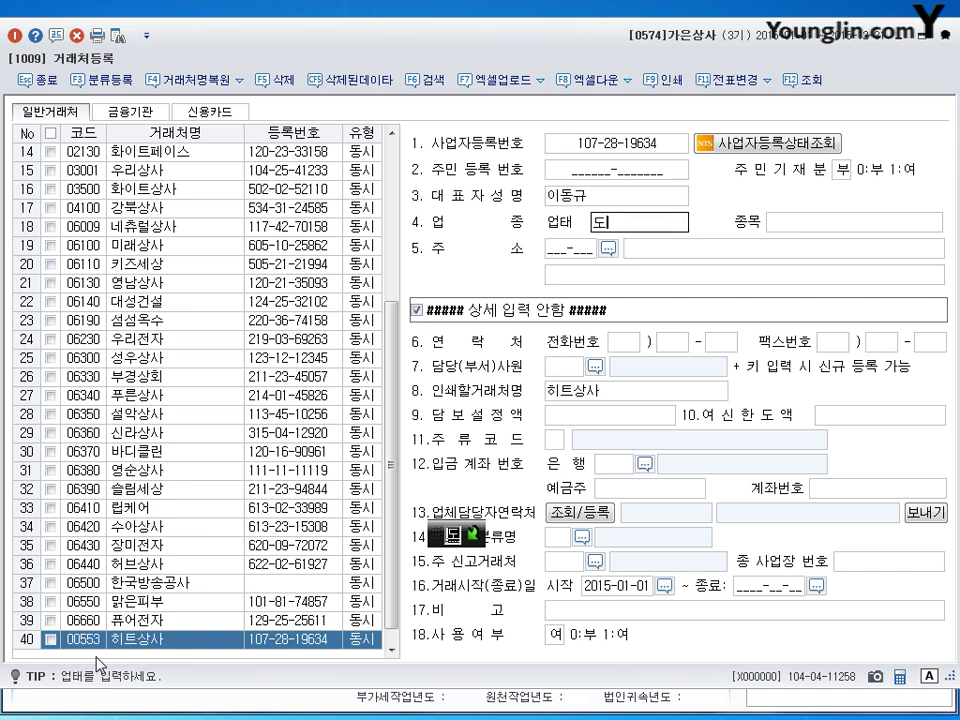
type("소매")
key("Return")
type("ㅋㅓ뮤터")
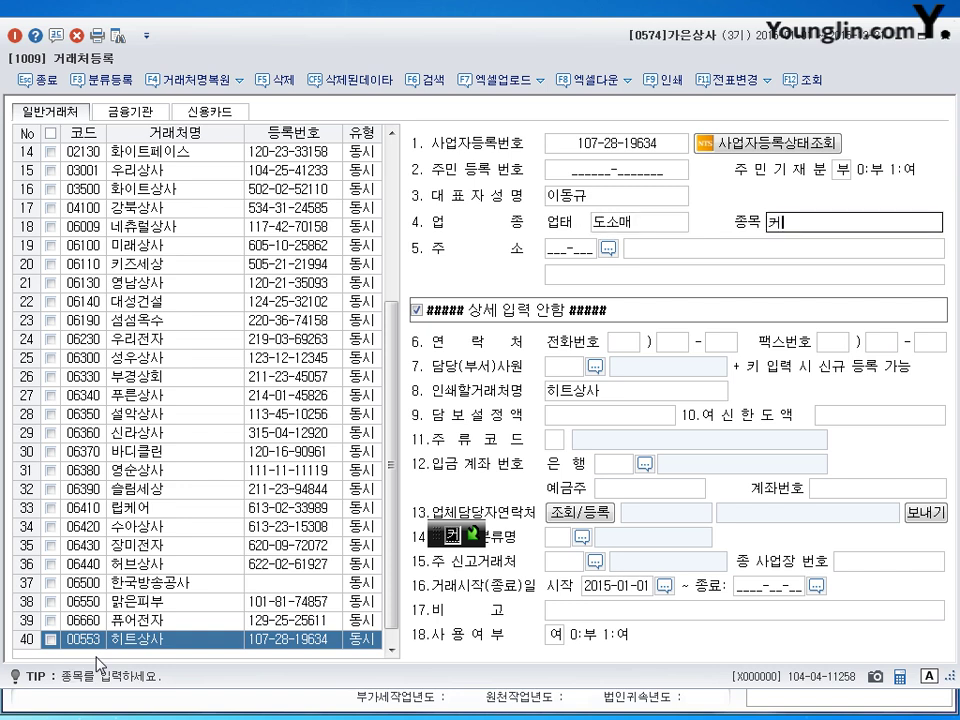
key("BackSpace")
key("BackSpace")
key("BackSpace")
key("BackSpace")
type("컴퓨터")
key("Return")
key("Return")
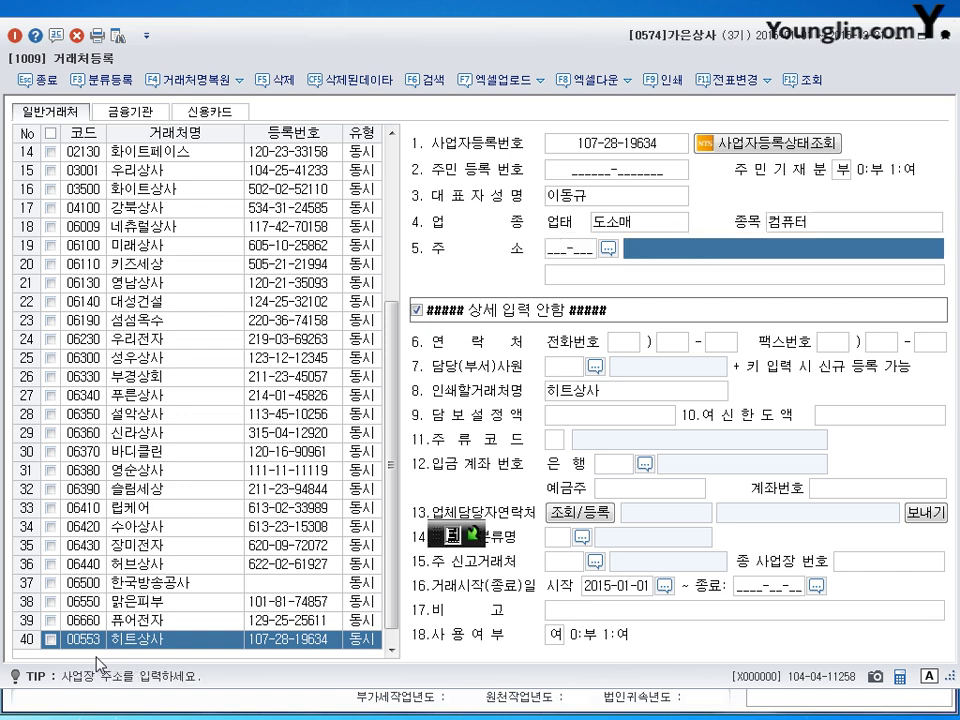
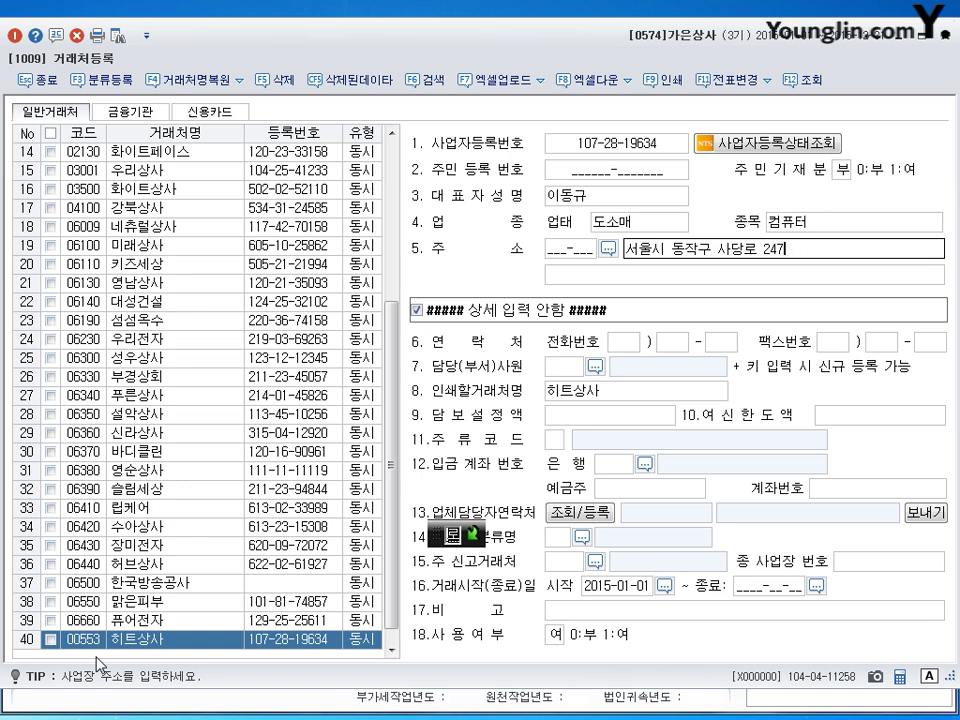
key("Return")
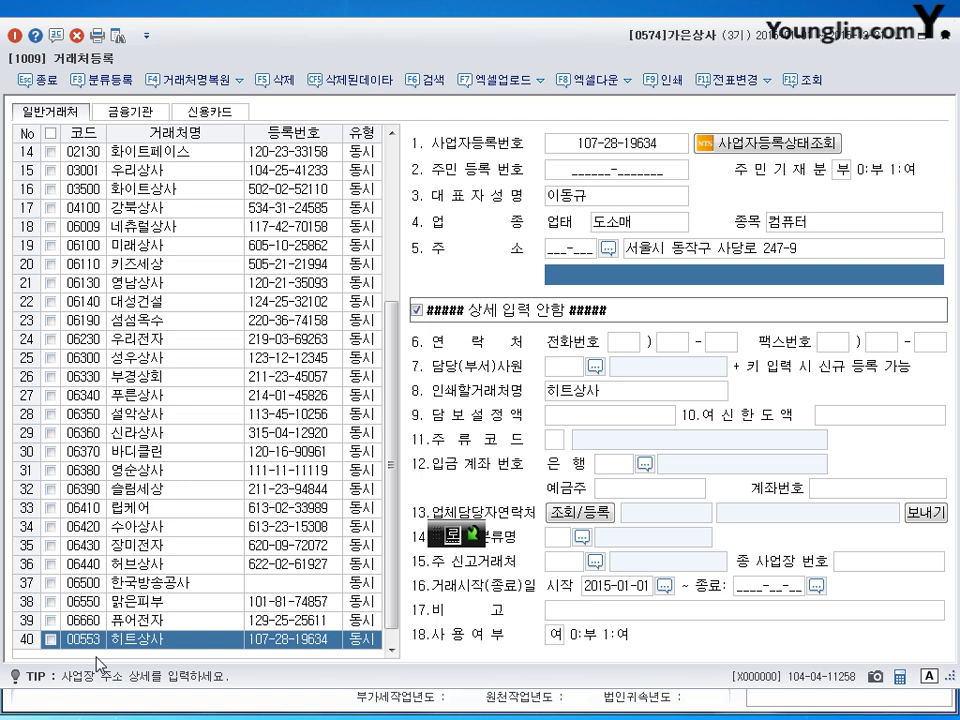
key("Return")
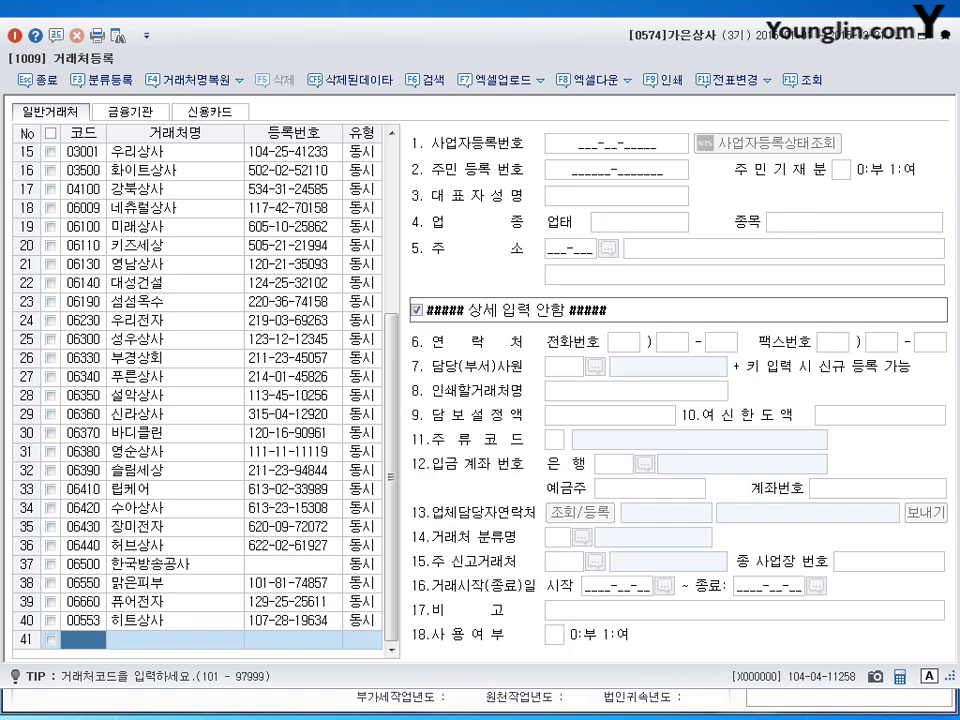
Step: Verify 히트상사's saved row 40 and close 거래처등록
left_click(131, 621)
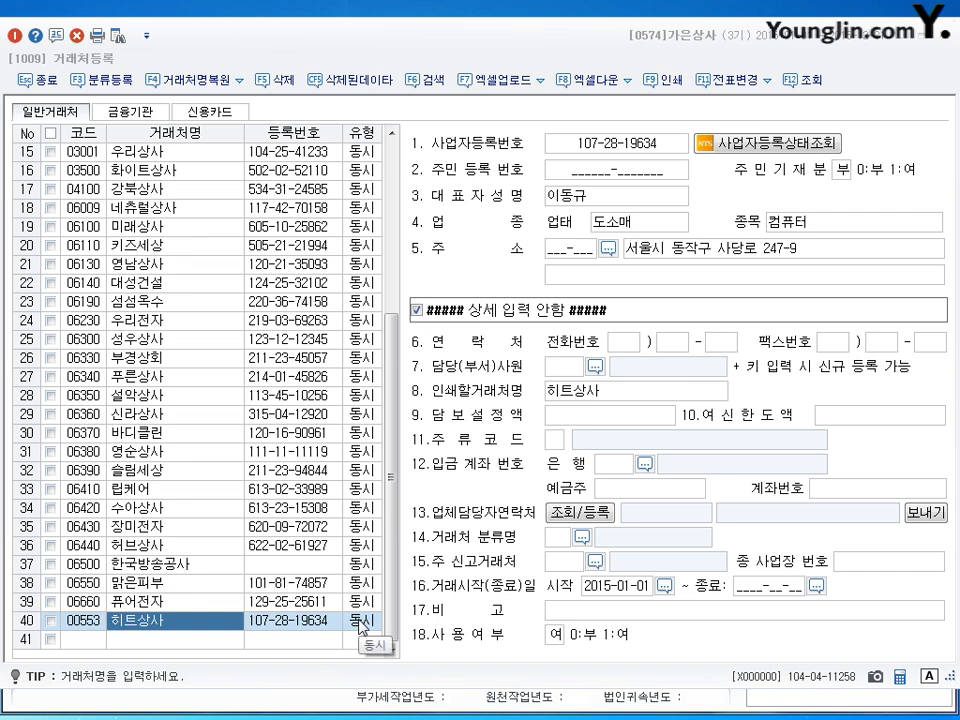
left_click(948, 44)
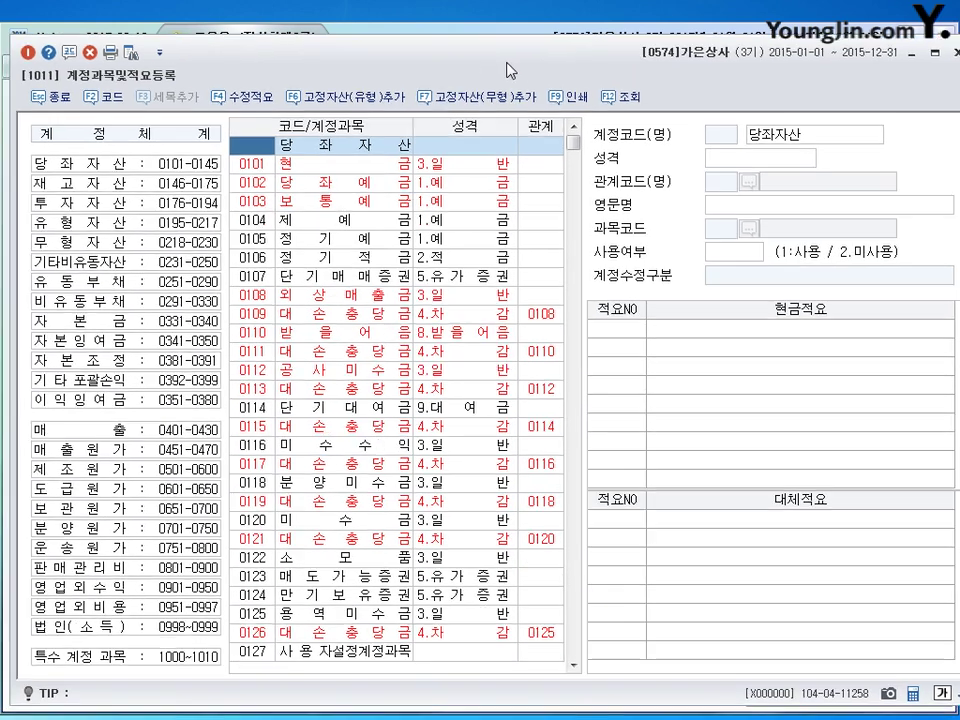
Step: Rename account 0127 to 선급임차료 with 성격 3 (일반)
left_click_drag(508, 70, 505, 61)
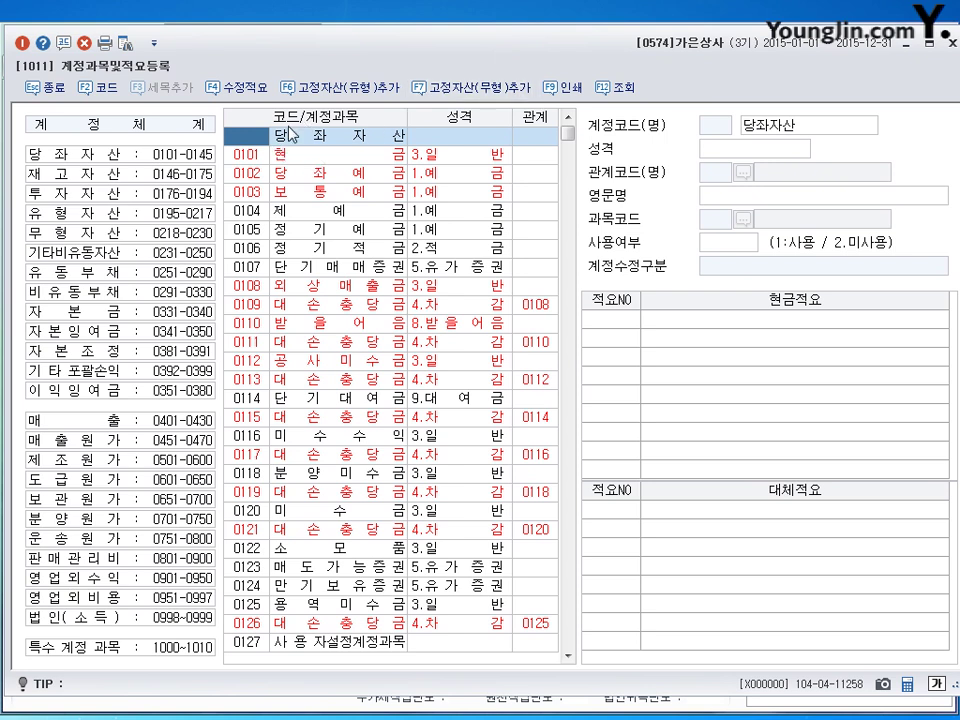
left_click(247, 158)
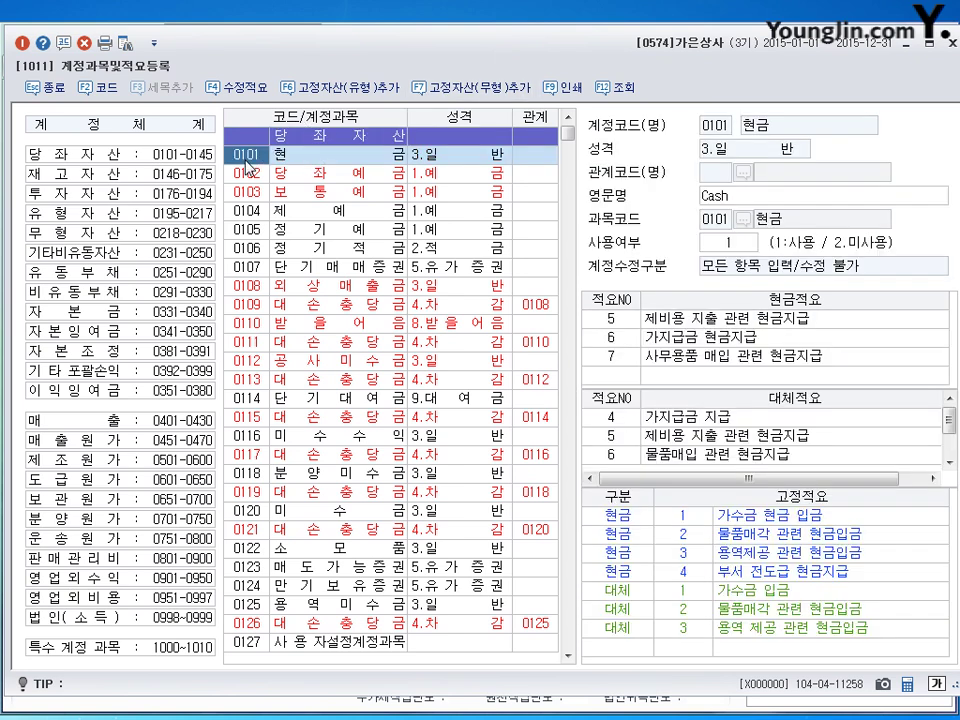
key("Page_Down")
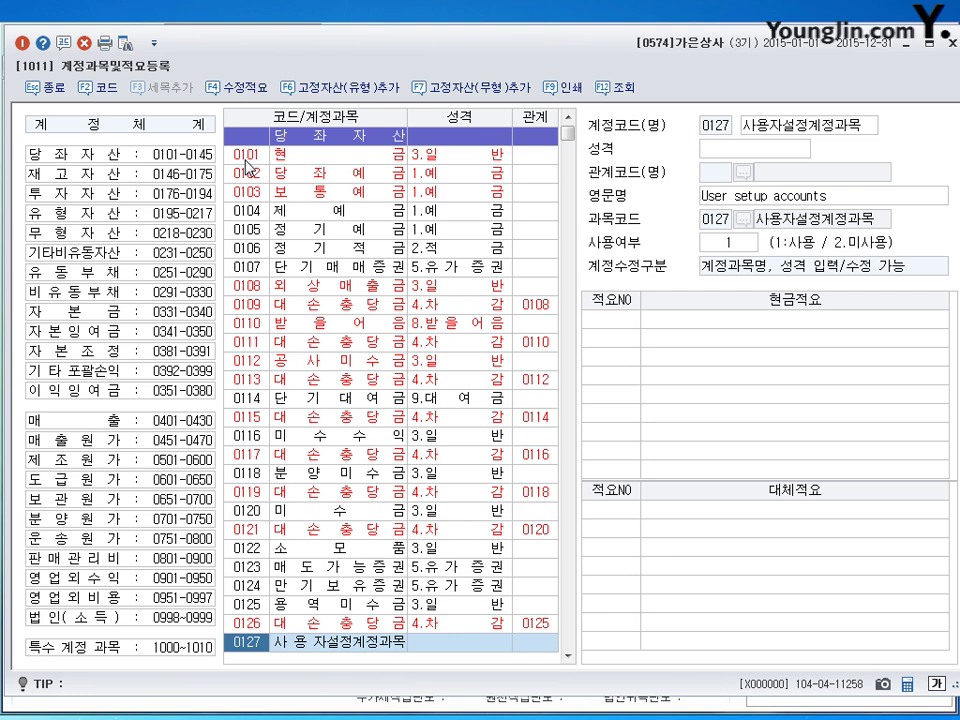
scroll(225, 280, "down", 5)
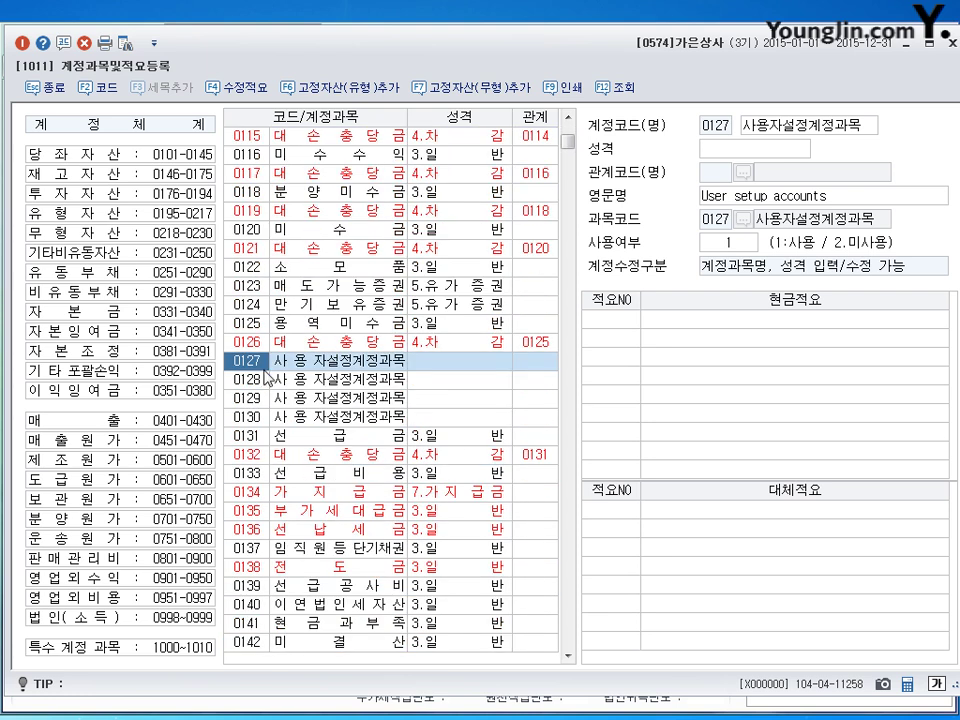
key("Return")
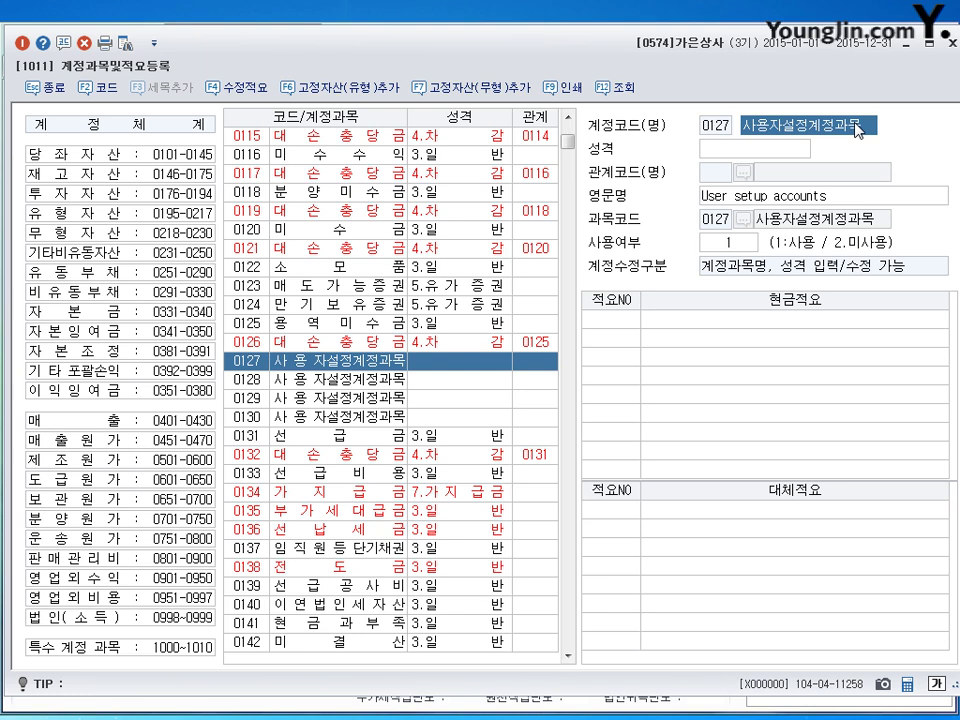
type("선급임차료")
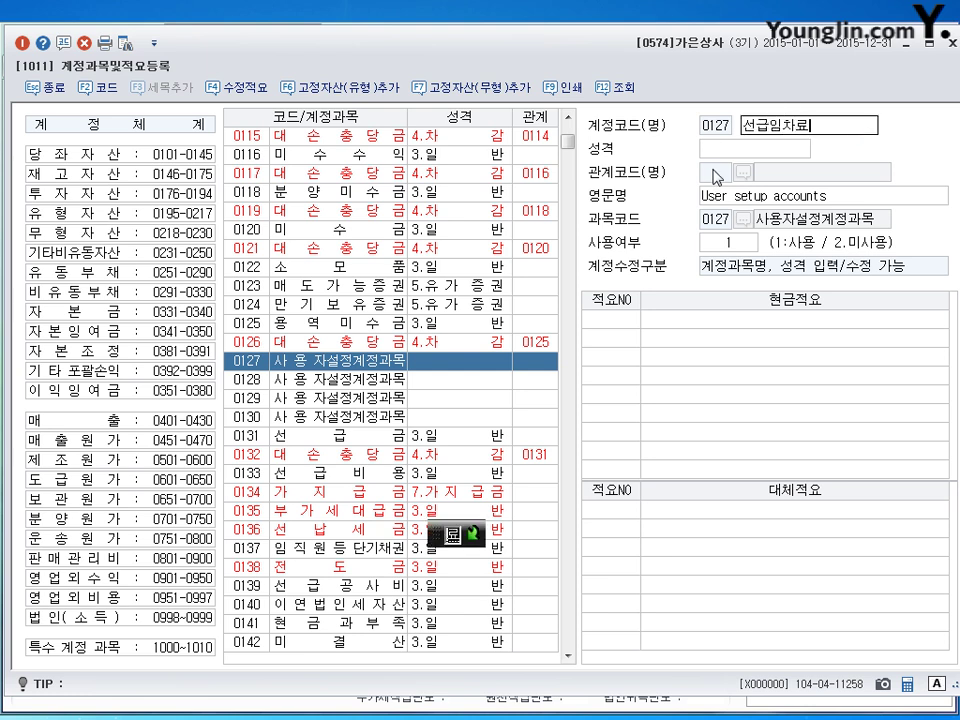
key("Return")
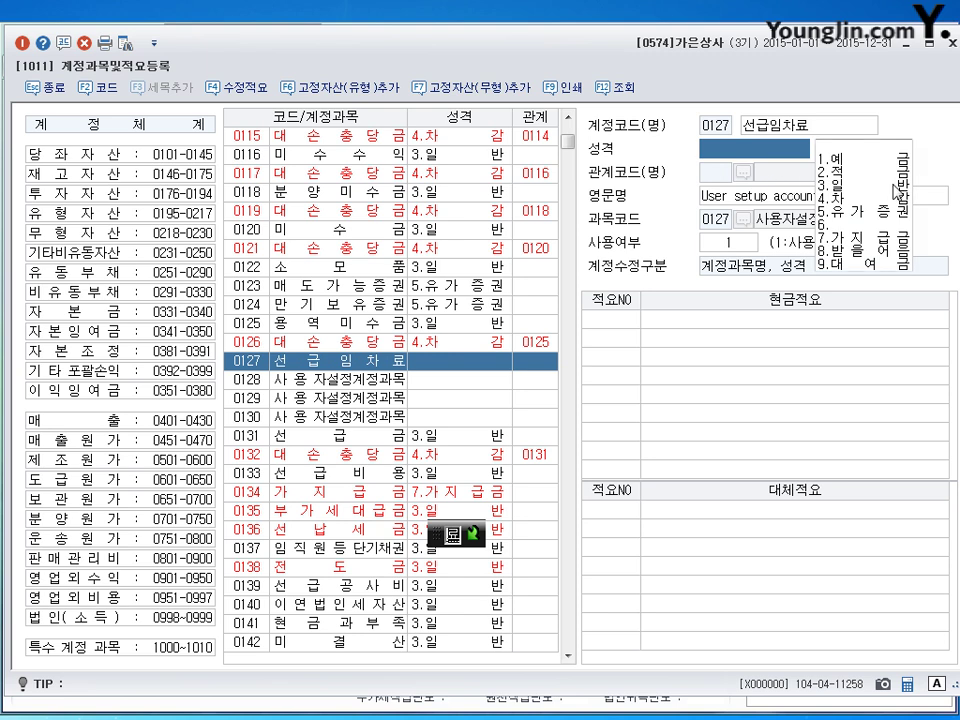
type("3")
key("Return")
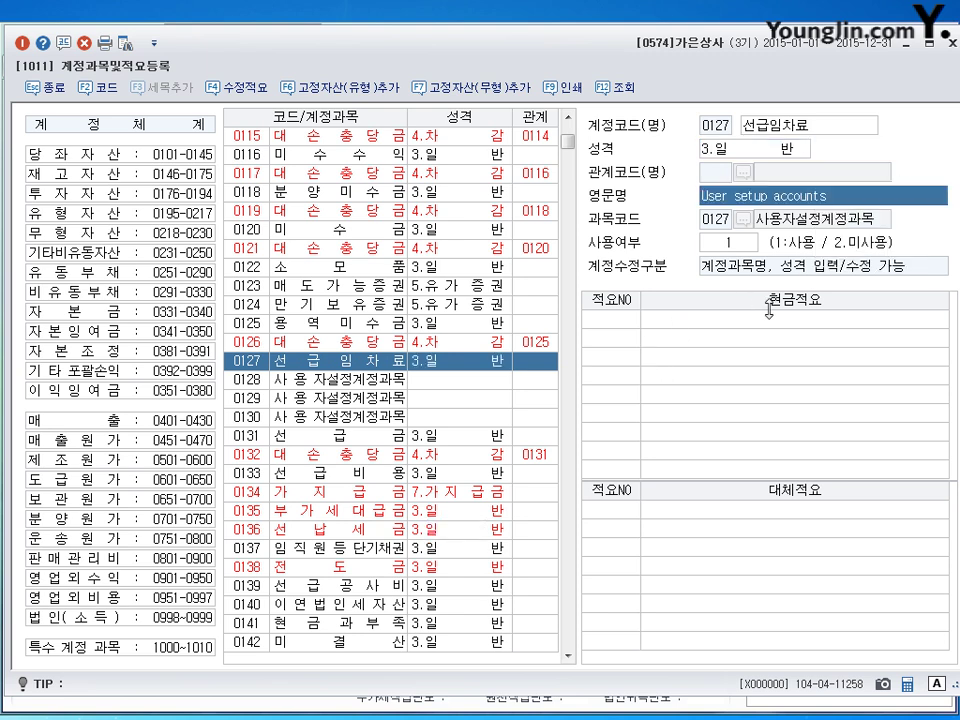
Step: Add 대체적요 No. 1 '기간미경과임차료계상' to 선급임차료
left_click(618, 513)
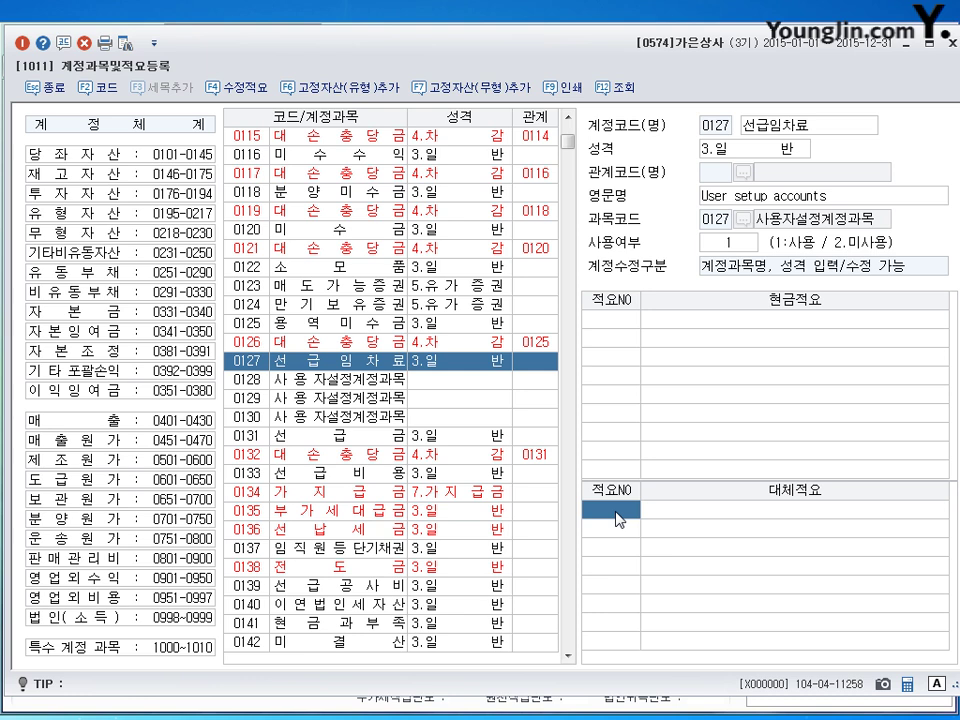
type("1")
key("Return")
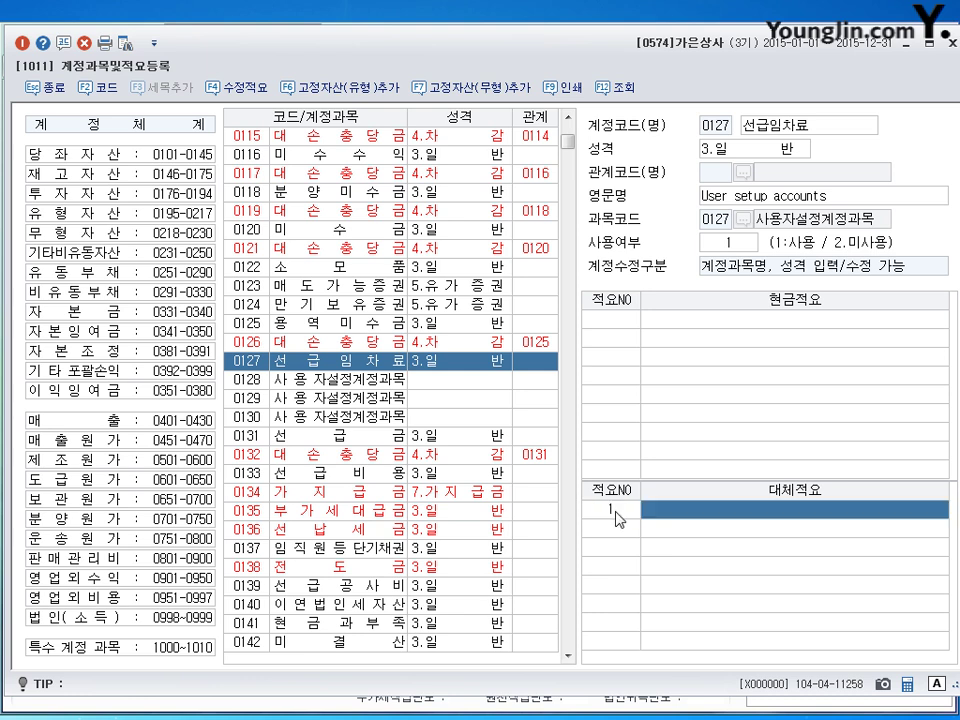
type("기")
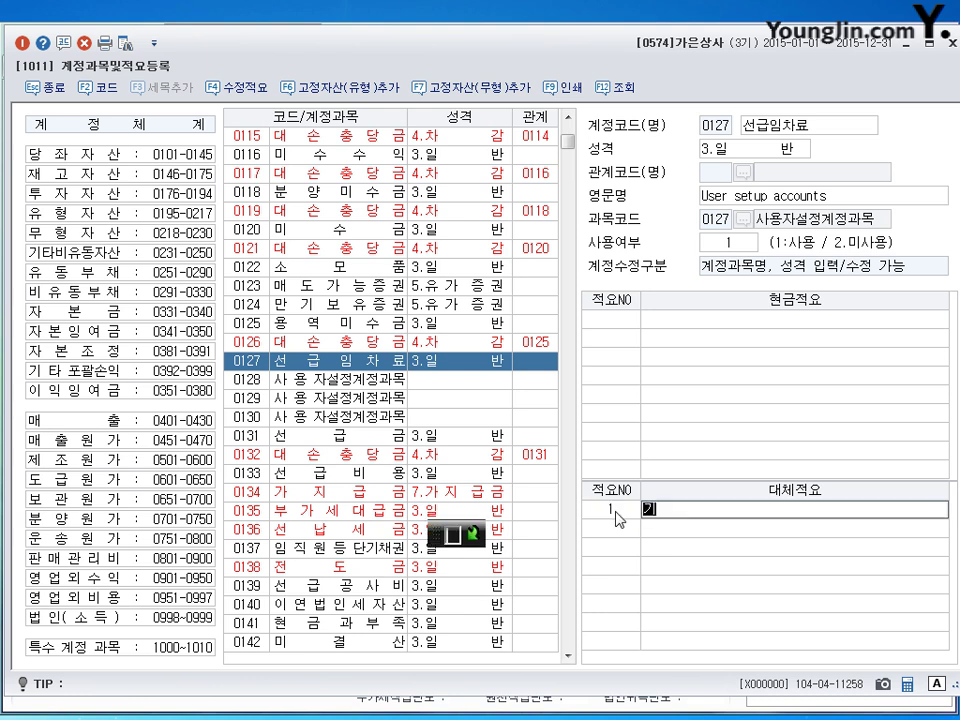
type("간미")
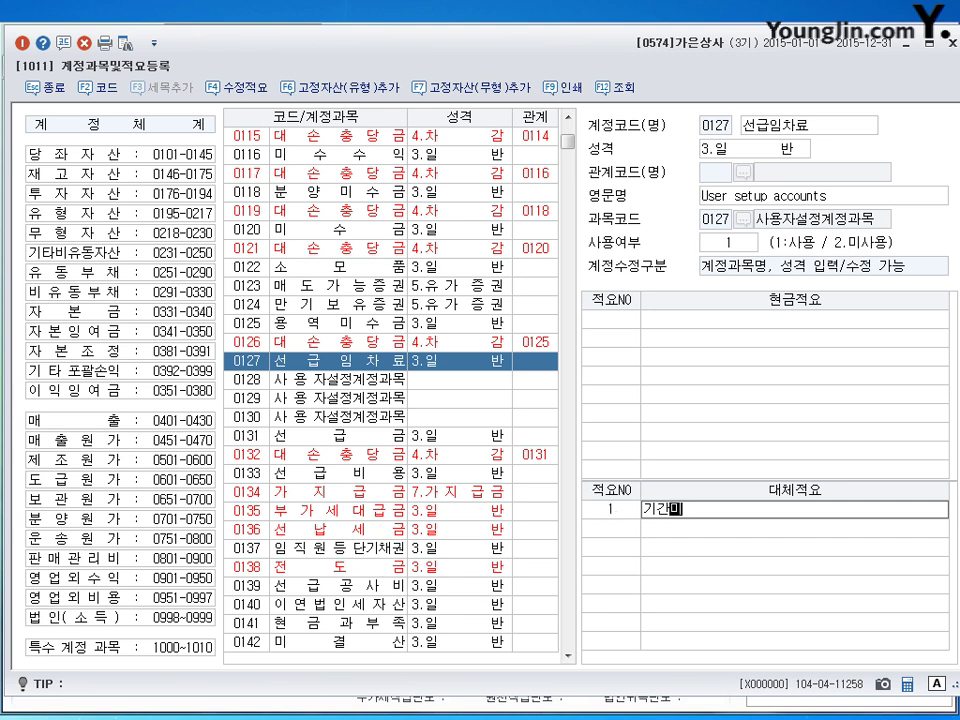
type("경과임차료")
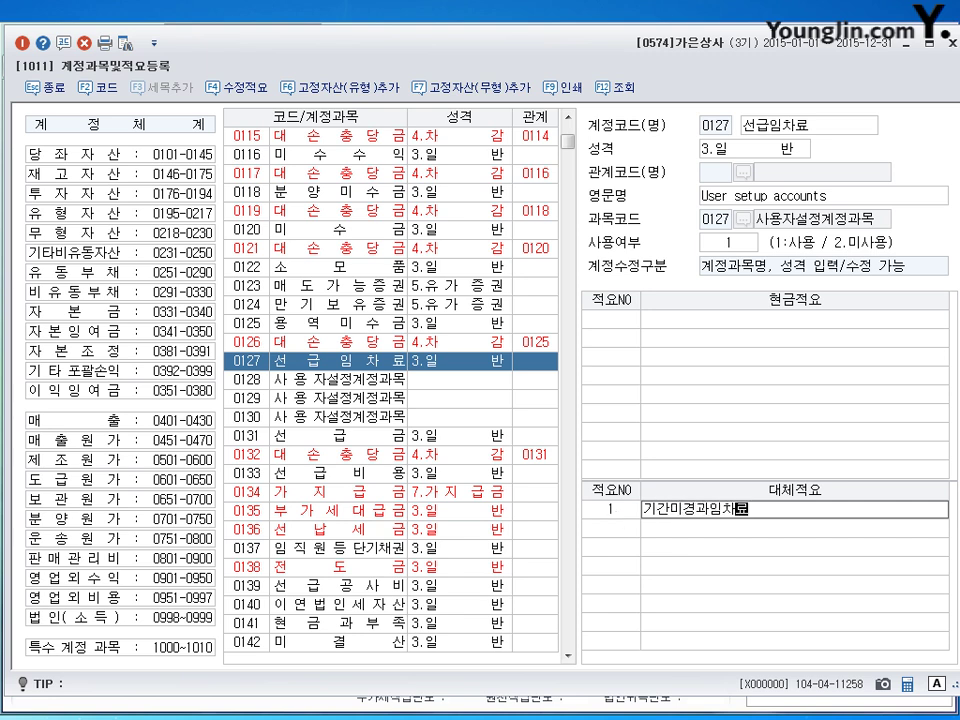
type("계상")
key("Return")
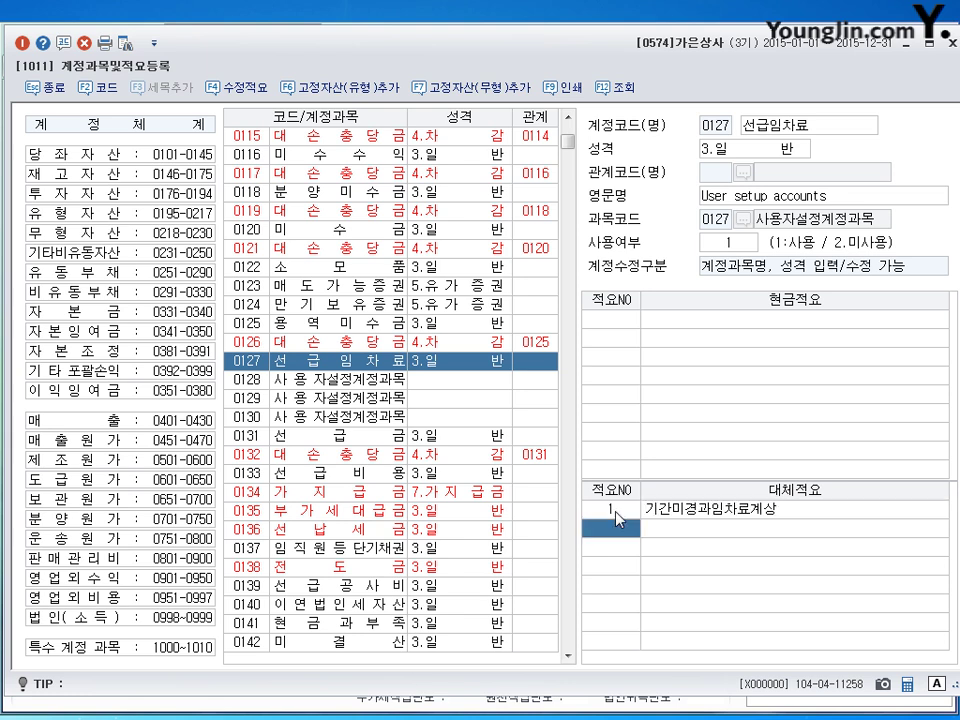
Step: Close account registration and start a new August (08) journal entry dated the 24th
left_click(952, 43)
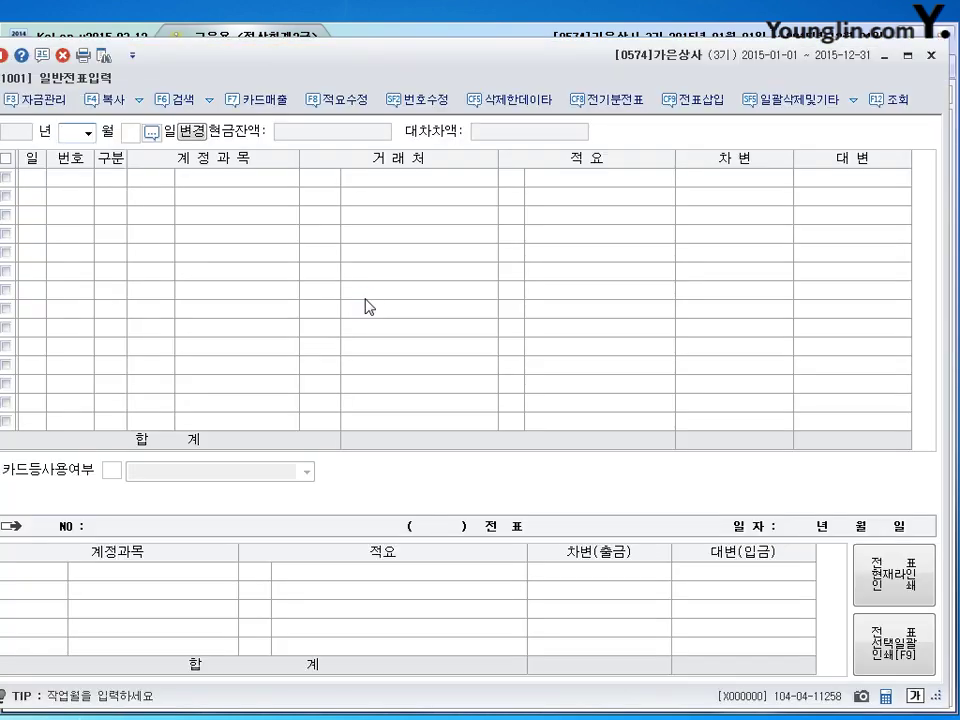
left_click_drag(357, 67, 370, 53)
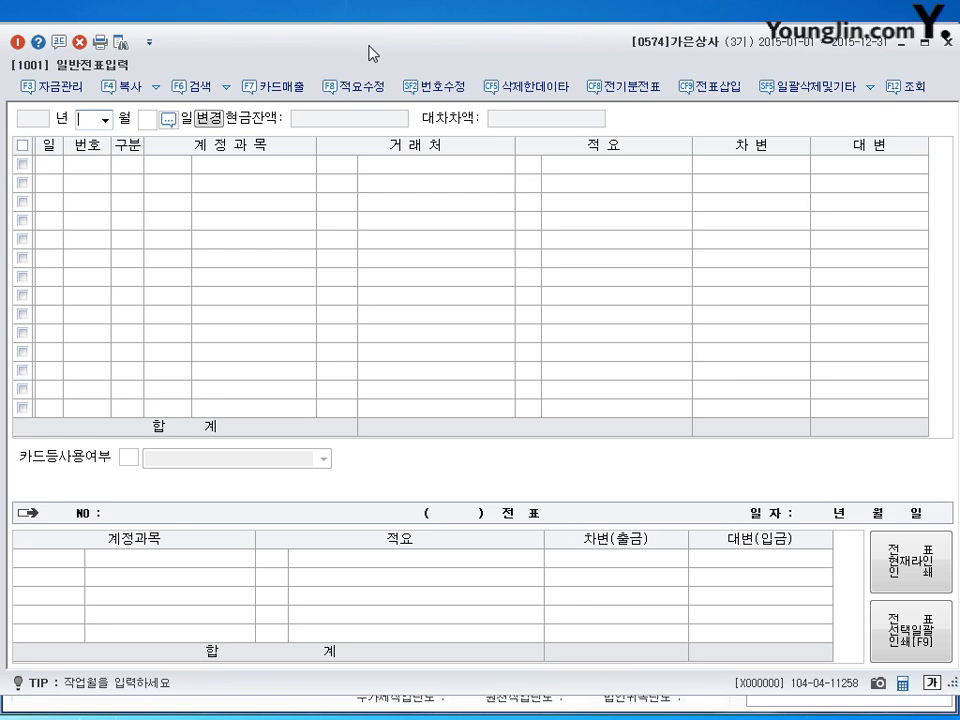
type("08")
key("Return")
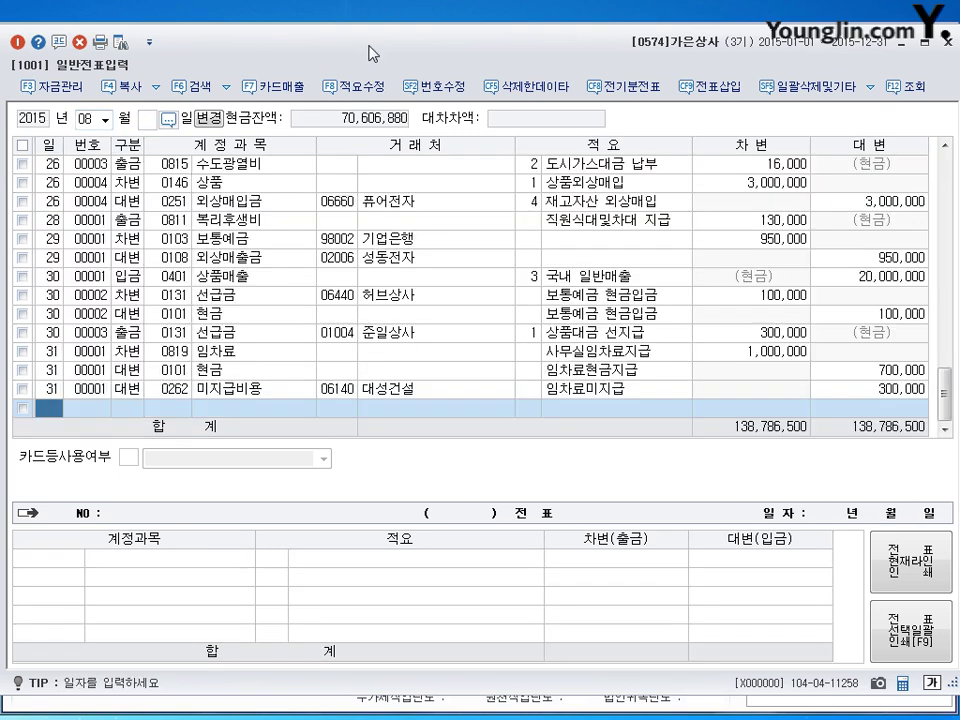
type("24")
key("Return")
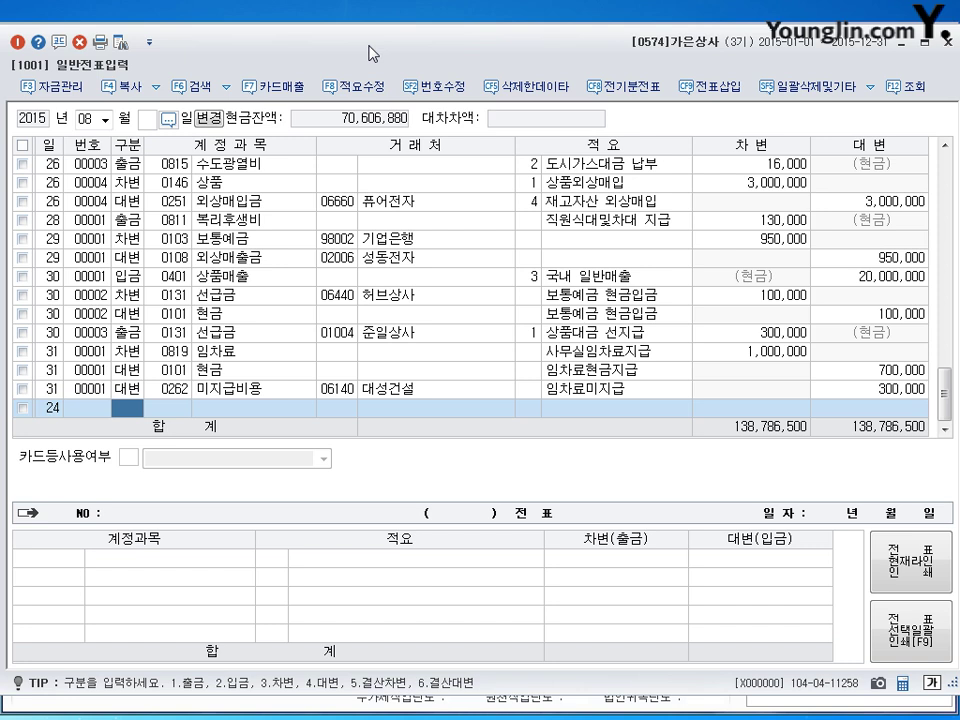
Step: Enter the August 24 debit line: 0146 상품 for 2,020,000
type("3")
key("Return")
type("0262")
key("Return")
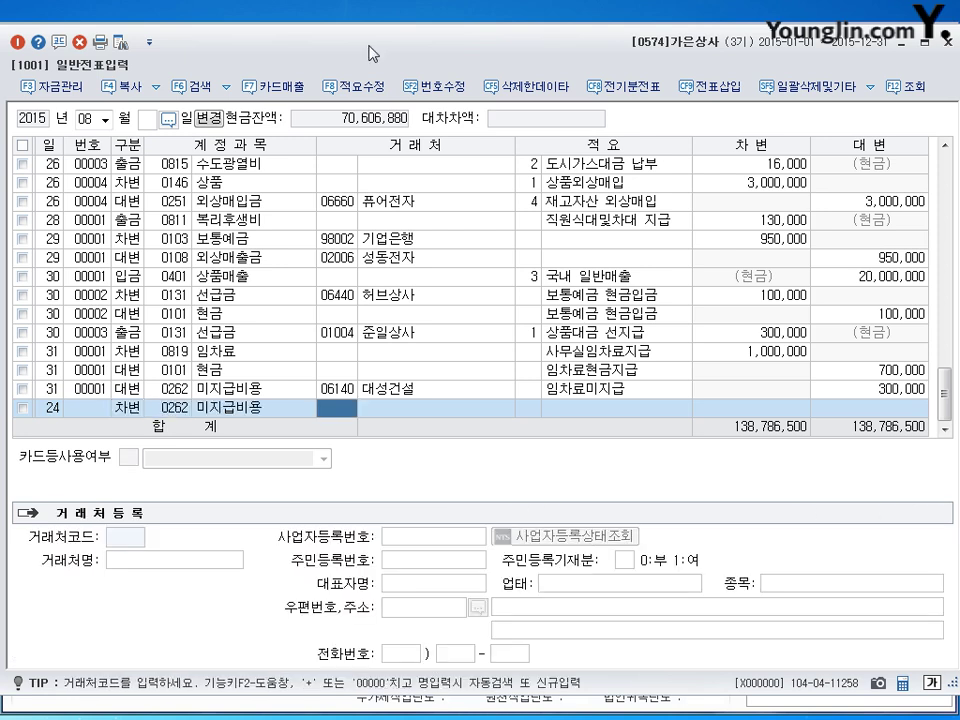
key("Left")
type("146")
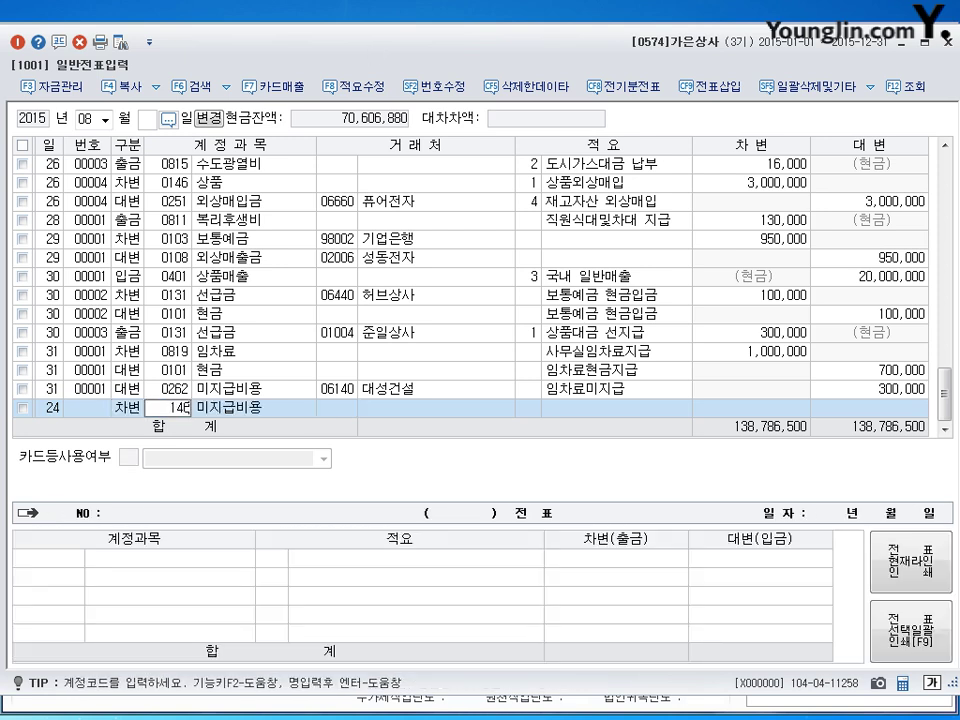
key("Return")
key("Return")
key("Return")
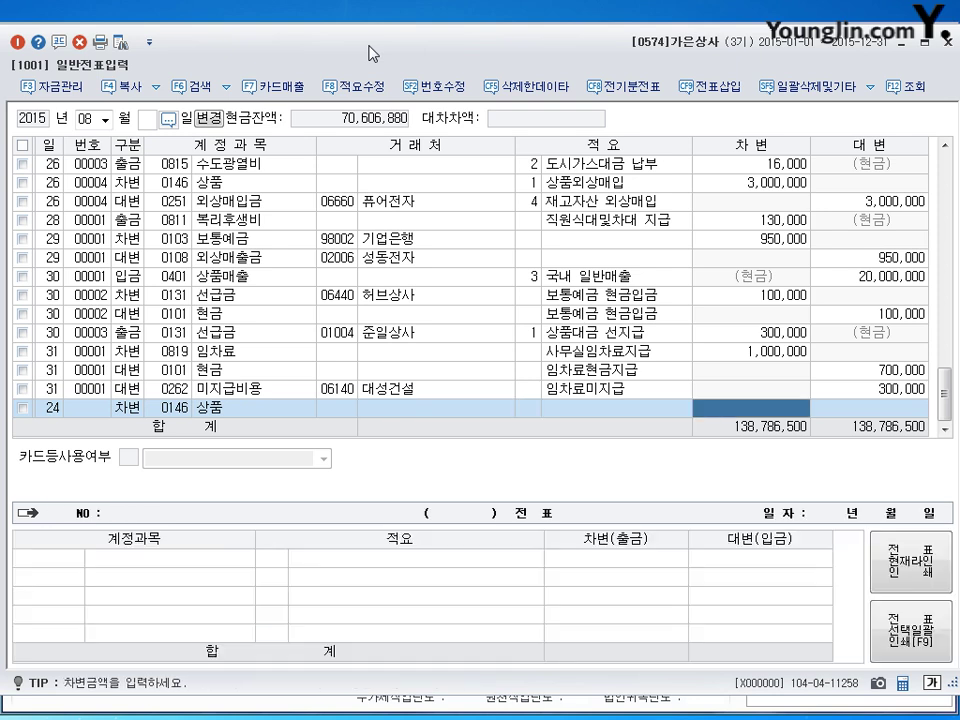
type("2020000")
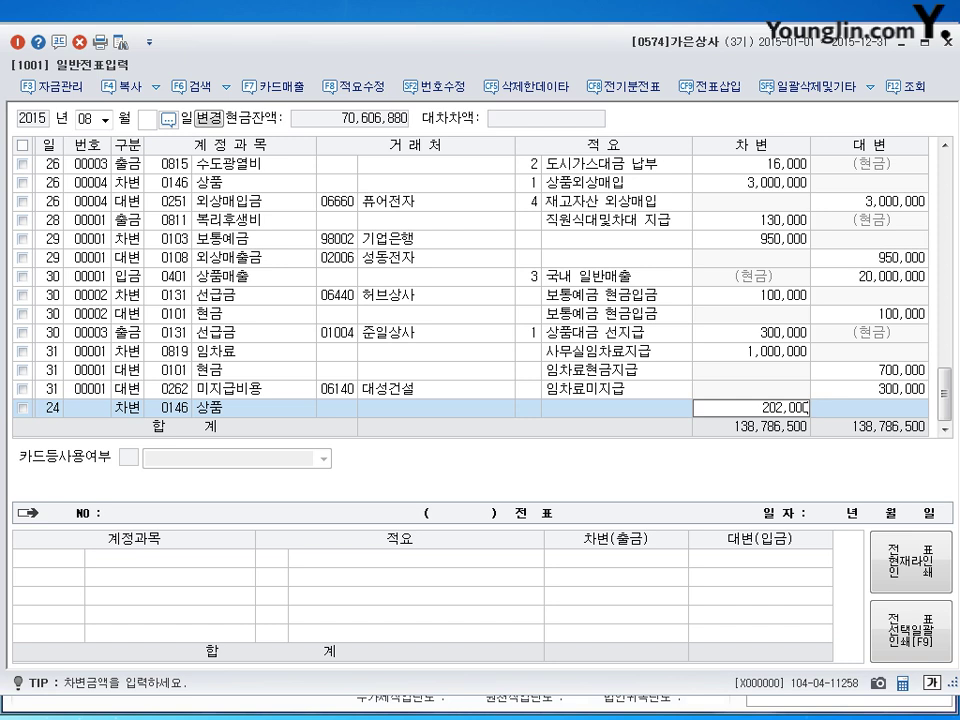
key("BackSpace")
key("BackSpace")
key("BackSpace")
key("BackSpace")
key("BackSpace")
key("BackSpace")
type("2,020,000")
key("Return")
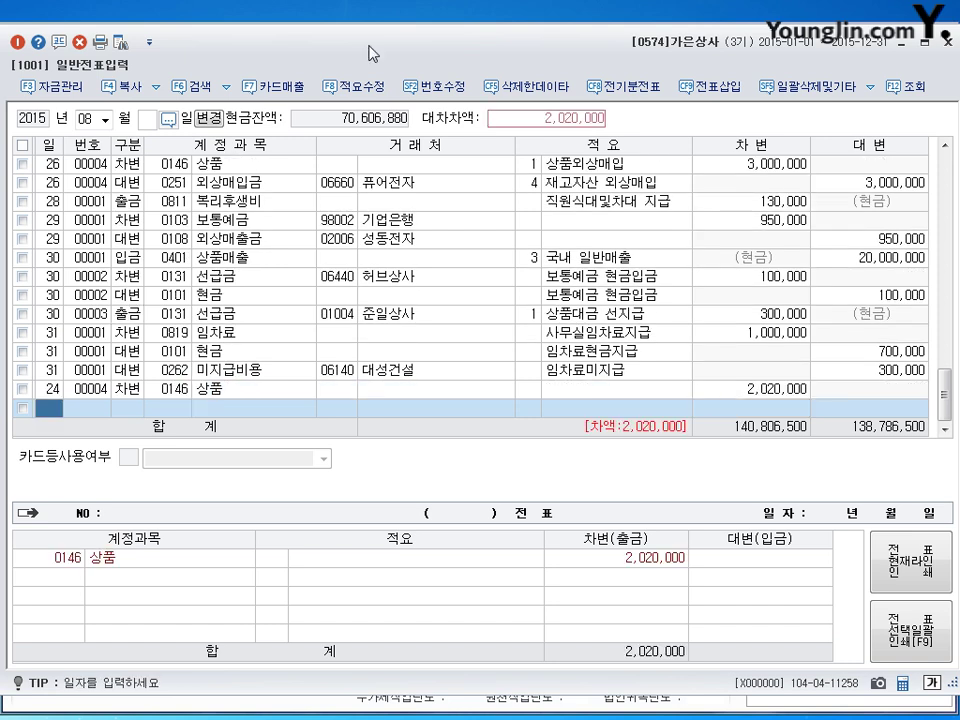
Step: Credit 0101 현금 520,000 and 0102 당좌예금 1,500,000 to balance the voucher
key("Return")
type("4")
key("Return")
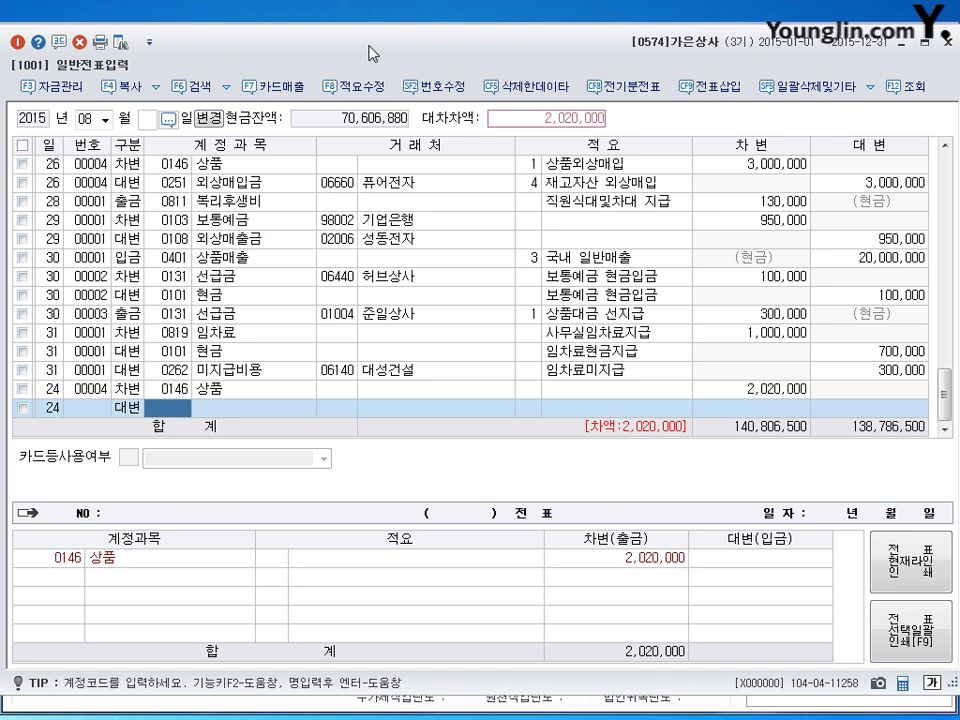
type("101")
key("Return")
key("Return")
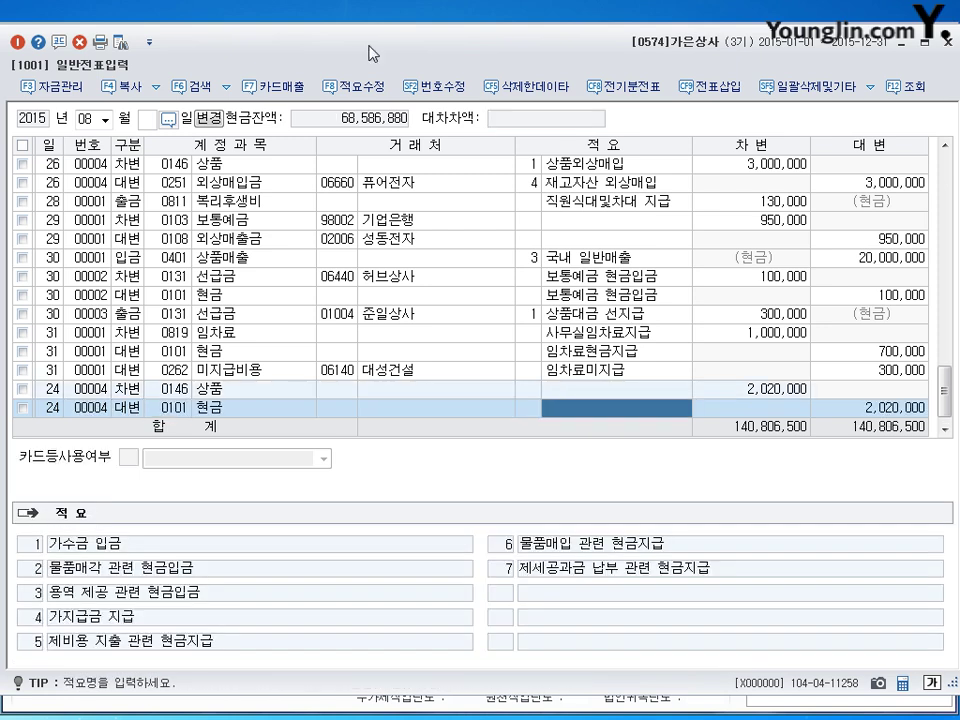
key("Return")
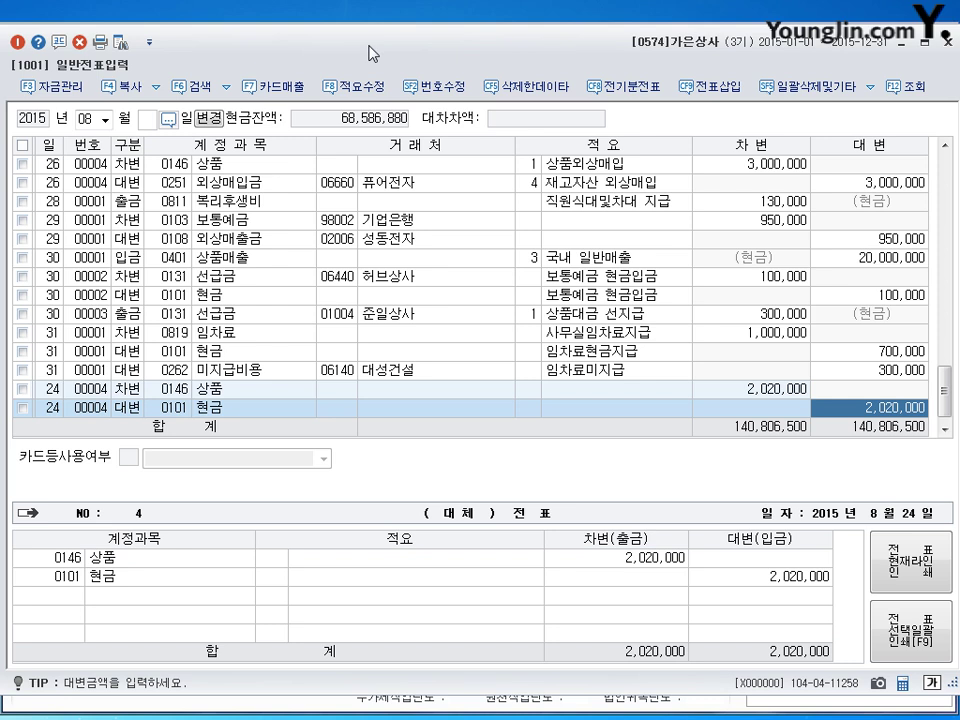
type("520,000")
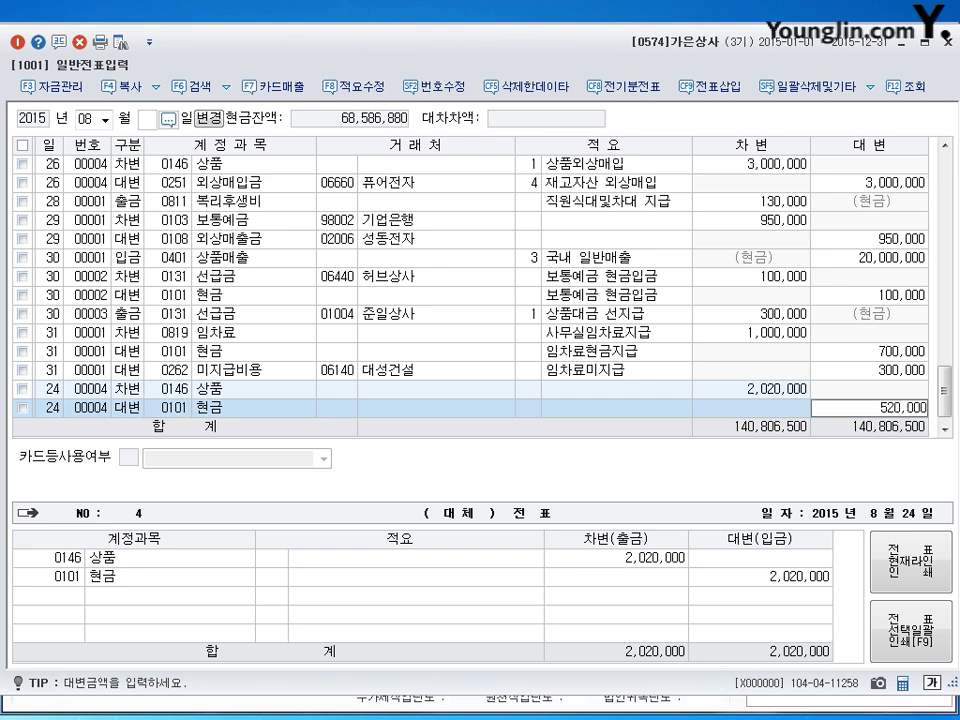
key("Return")
key("Return")
type("4")
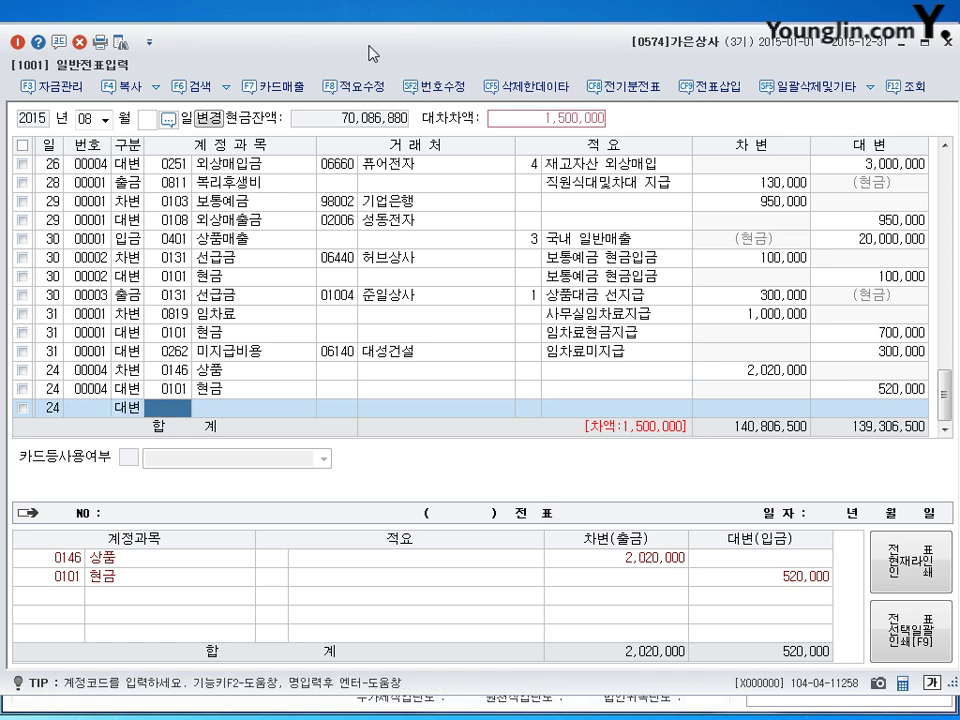
type("102")
key("Return")
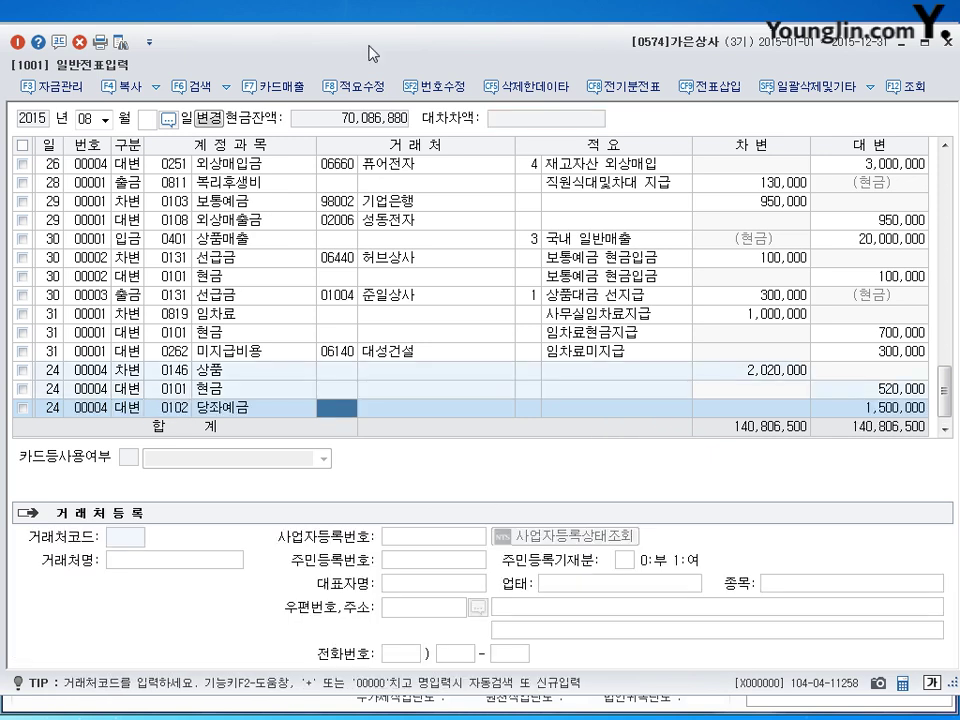
key("Return")
key("Return")
key("Return")
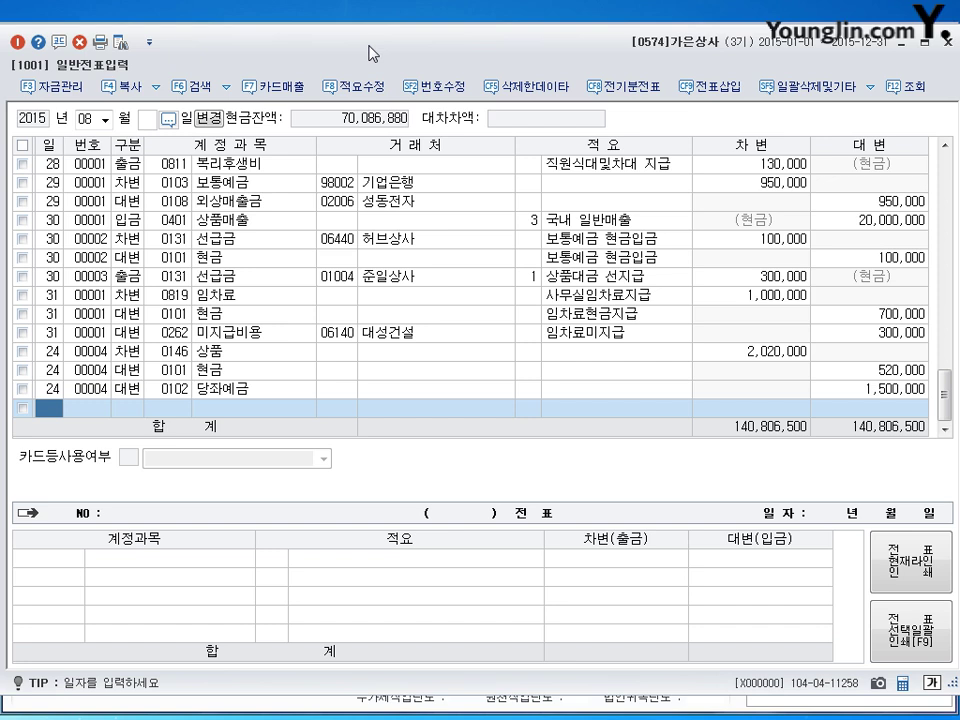
Step: On day 27, debit 0825 교육훈련비 800,000 and start the 0103 보통예금 credit line
type("27")
key("Return")
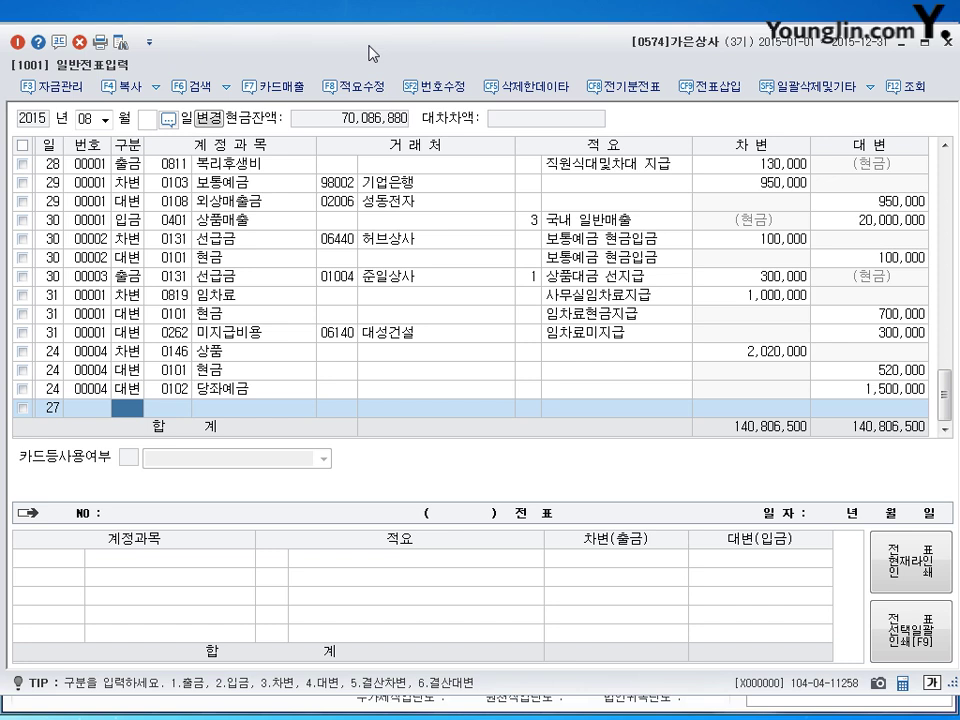
type("3")
key("Return")
type("0825")
key("Return")
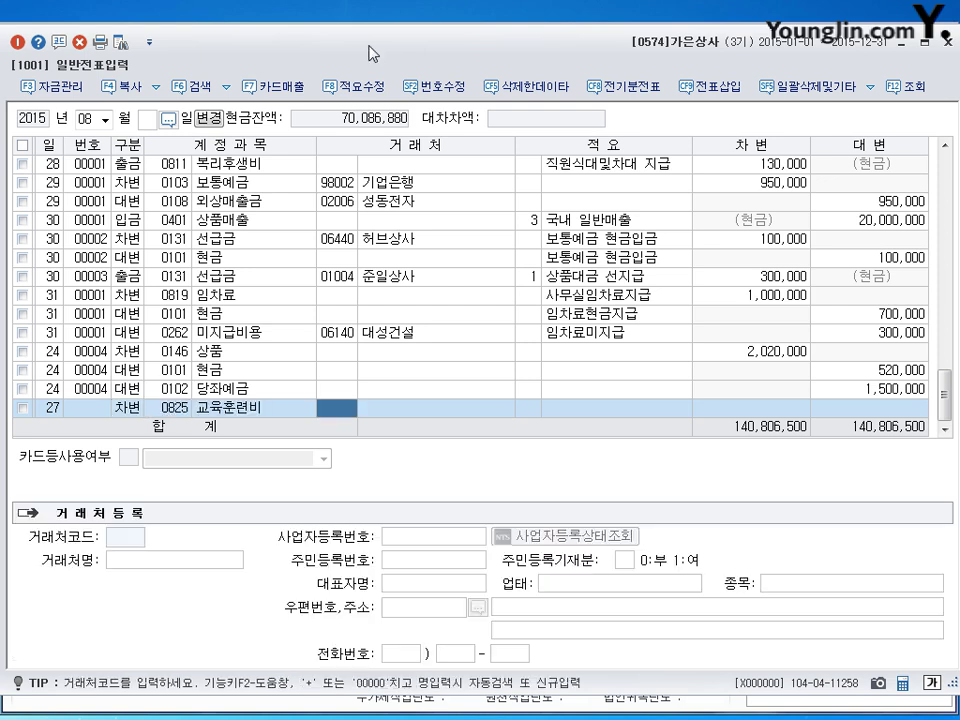
key("Return")
key("Return")
type("8000000")
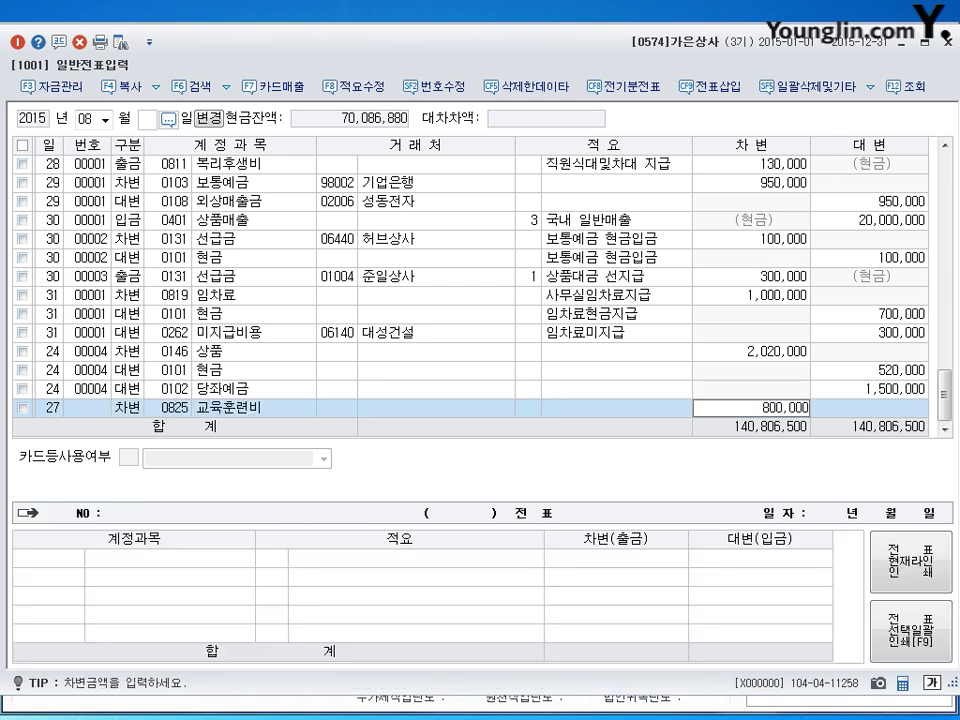
key("Return")
type("4")
key("Return")
type("0103")
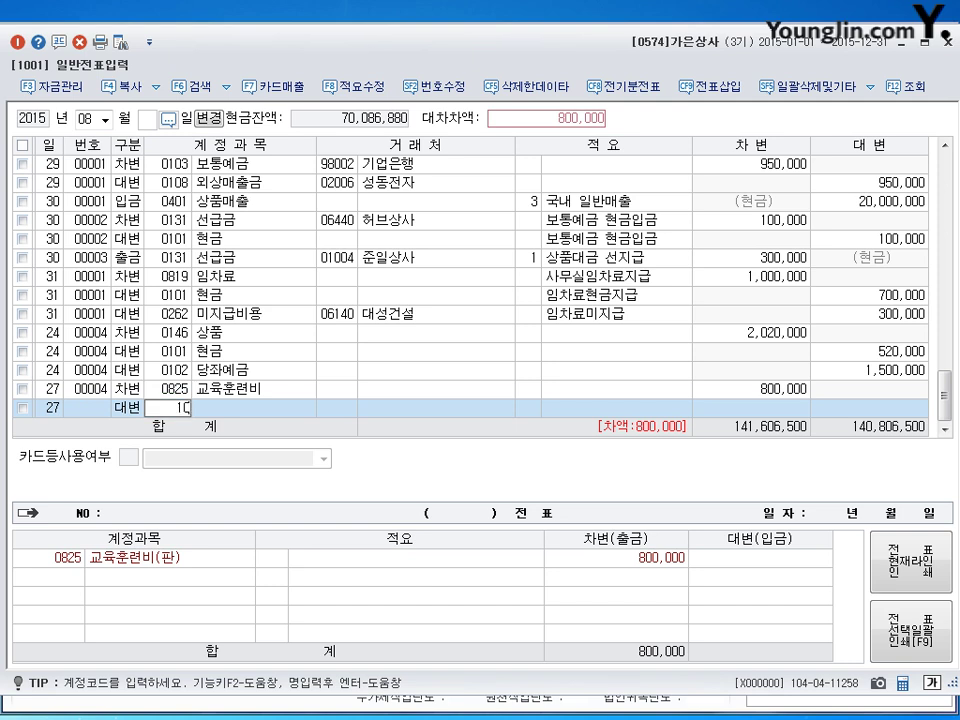
key("Return")
key("Return")
key("Return")
key("Return")
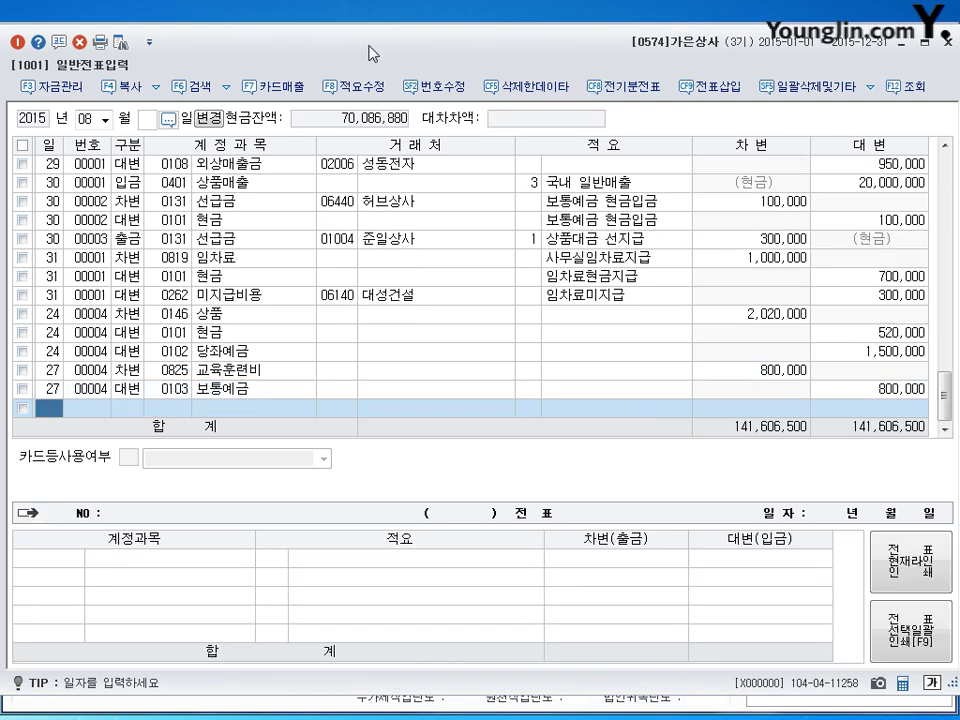
Step: Switch the journal to September and set day 11 for a new row
key("shift+Tab")
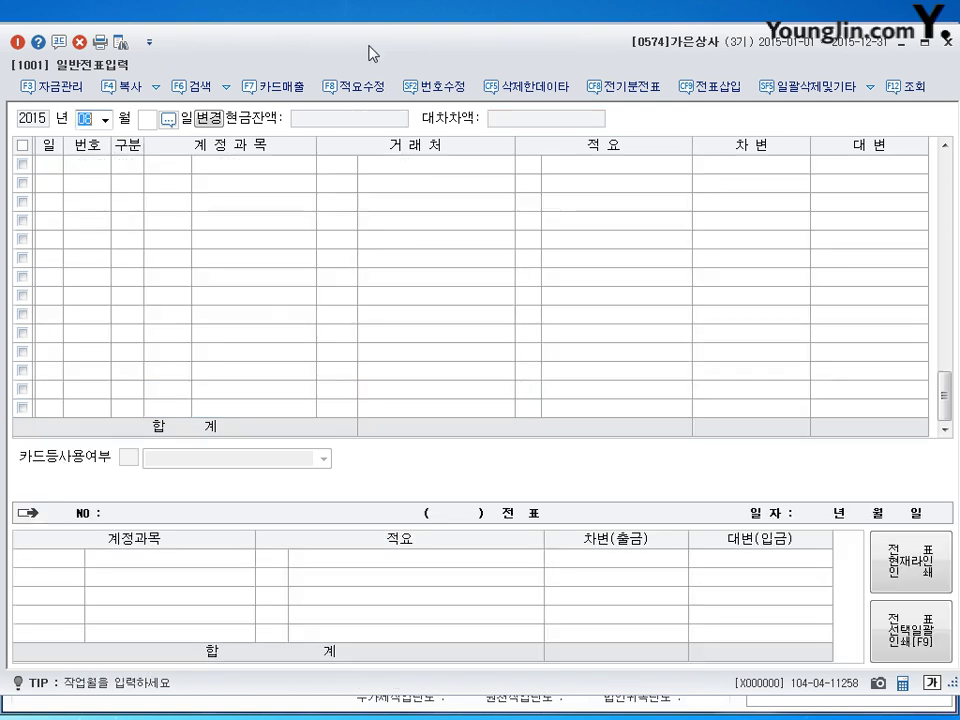
type("9")
key("Return")
type("11")
key("Return")
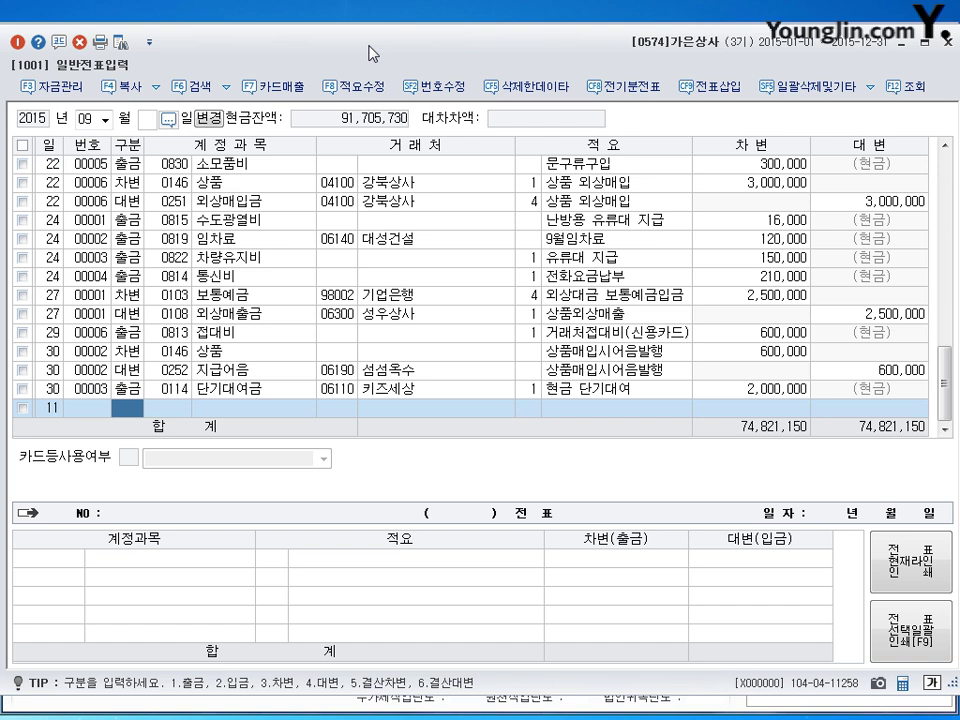
Step: Look up the June 30 선수금 450,000 voucher
left_click(114, 119)
type("06")
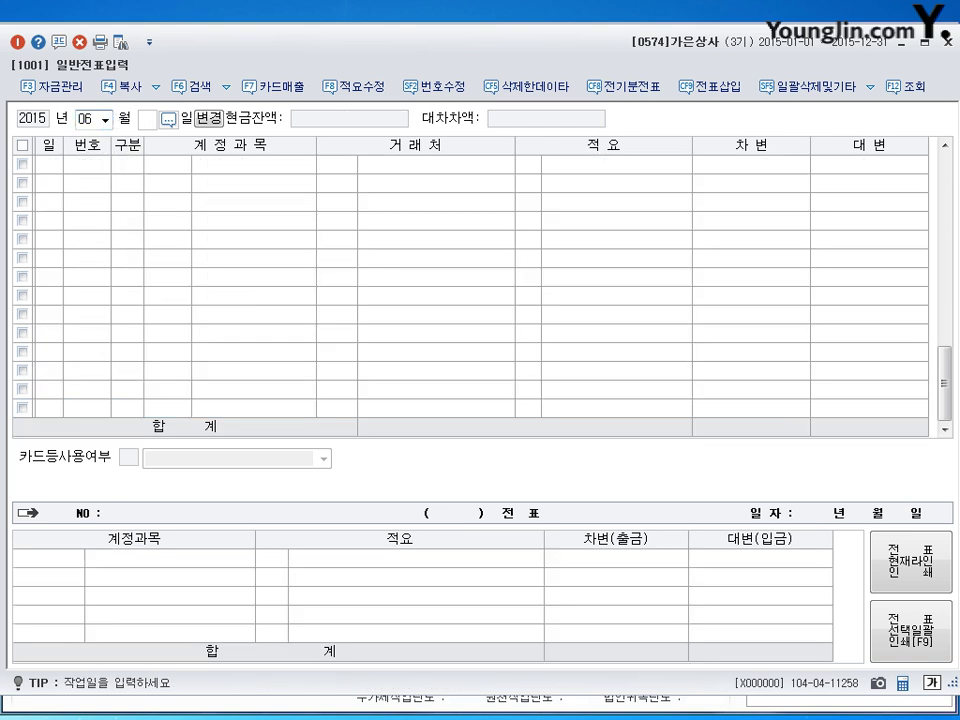
key("Return")
type("30")
key("Return")
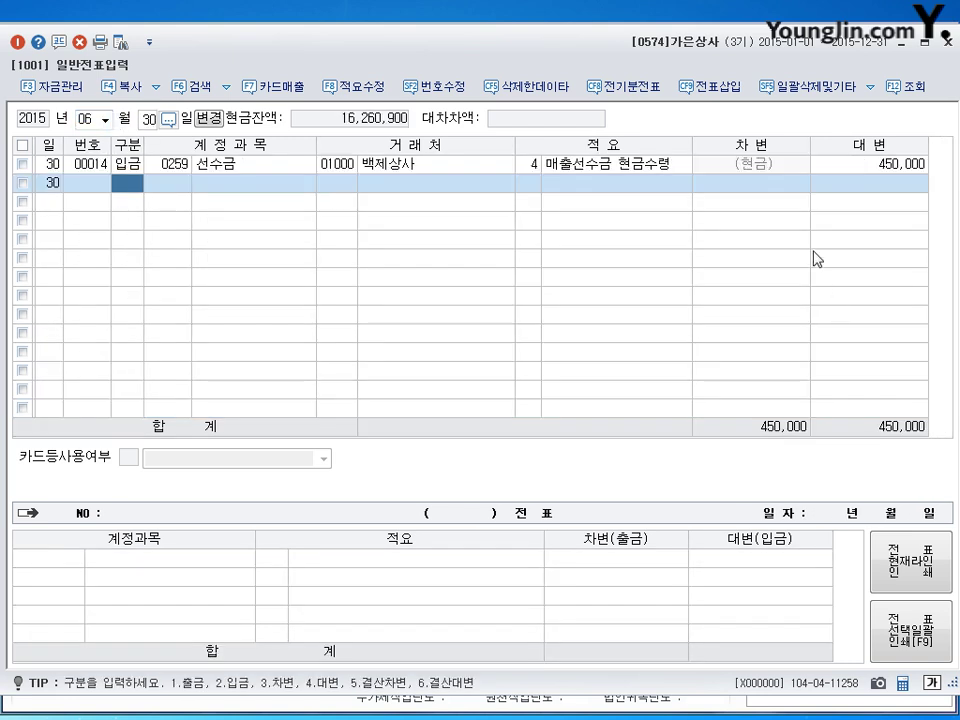
left_click(889, 165)
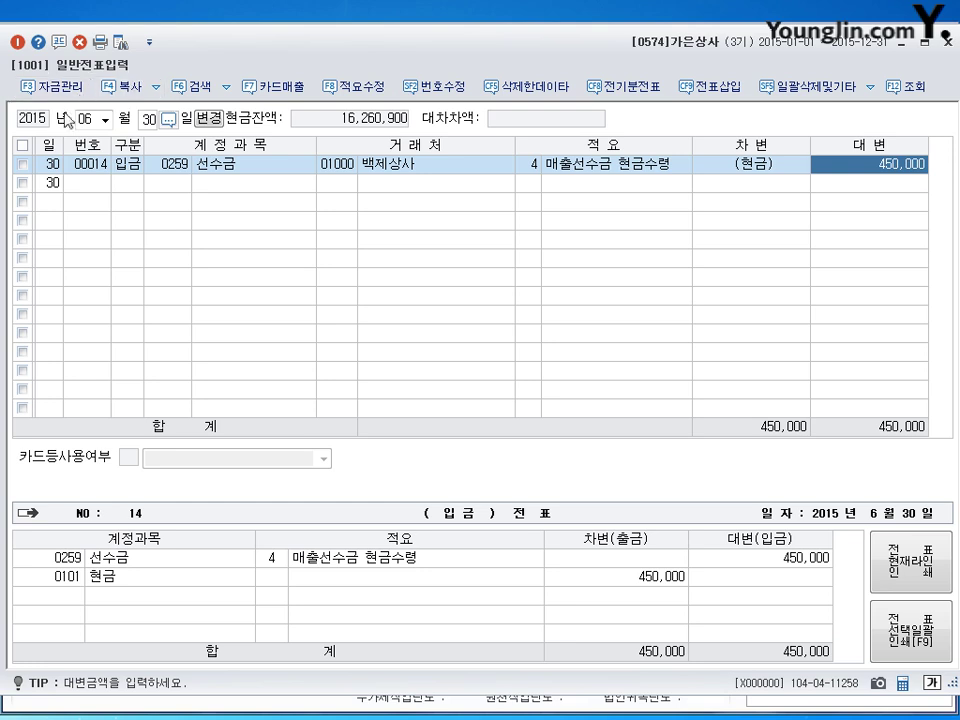
Step: Return to month 09 with all September entries listed
left_click(96, 119)
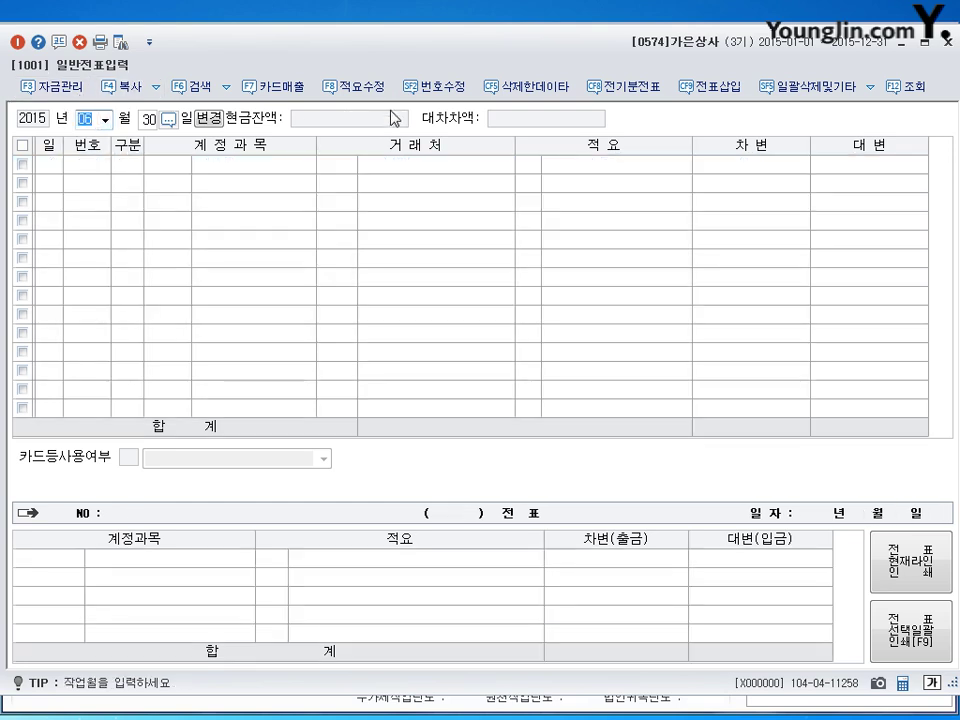
type("9")
key("Return")
key("BackSpace")
key("Return")
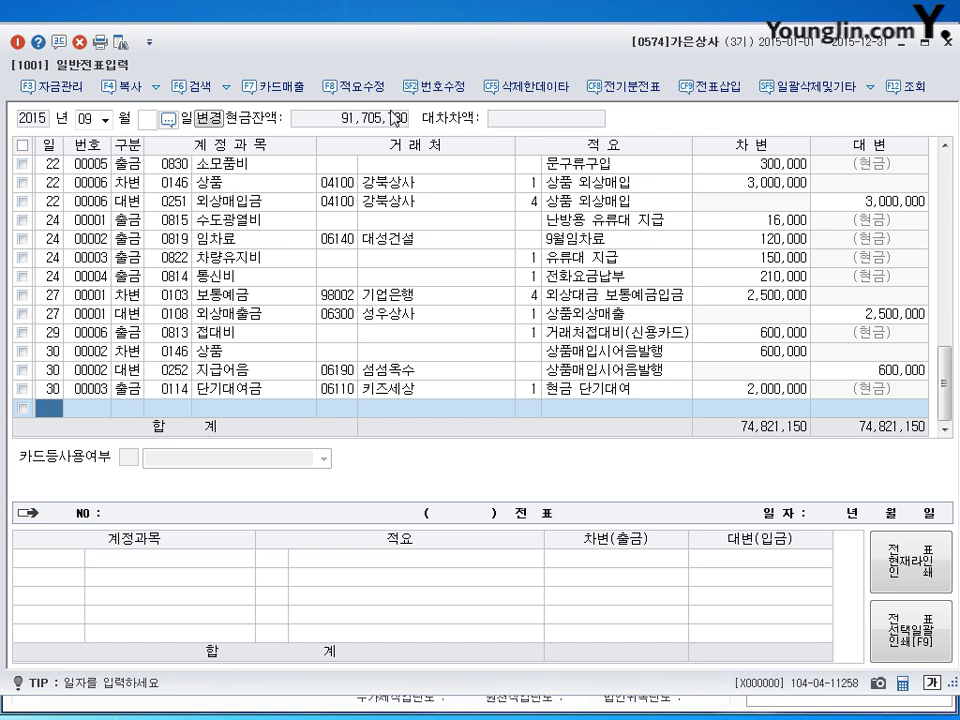
Step: Enter the day-11 debit: 0259 선수금 for partner 백제상사, 450,000
type("11")
key("Return")
type("3")
key("Return")
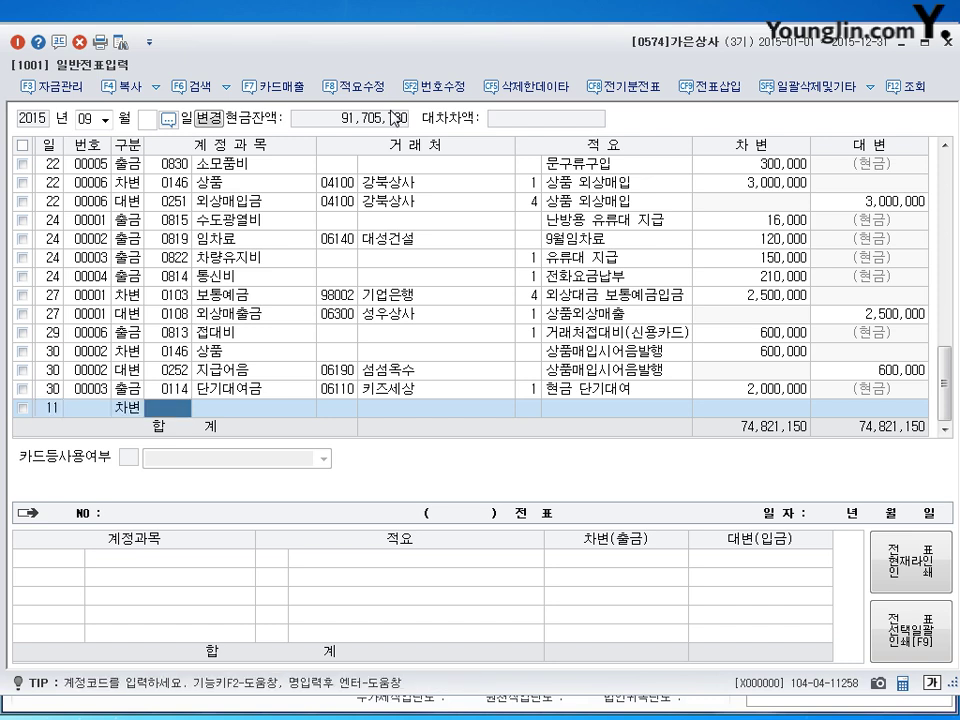
type("103")
key("Return")
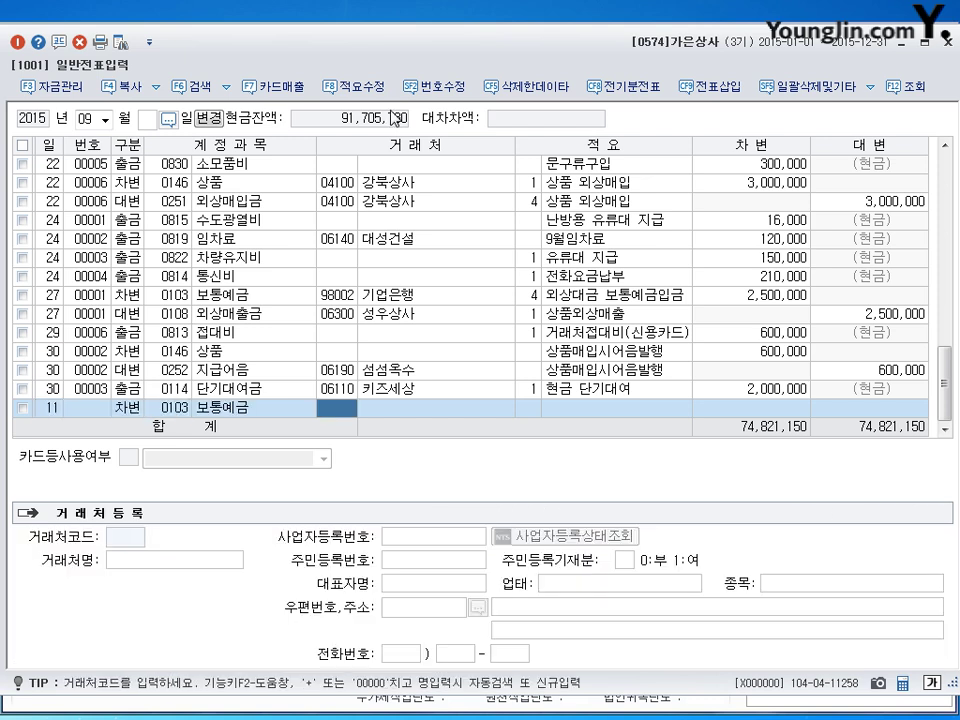
key("Return")
key("Return")
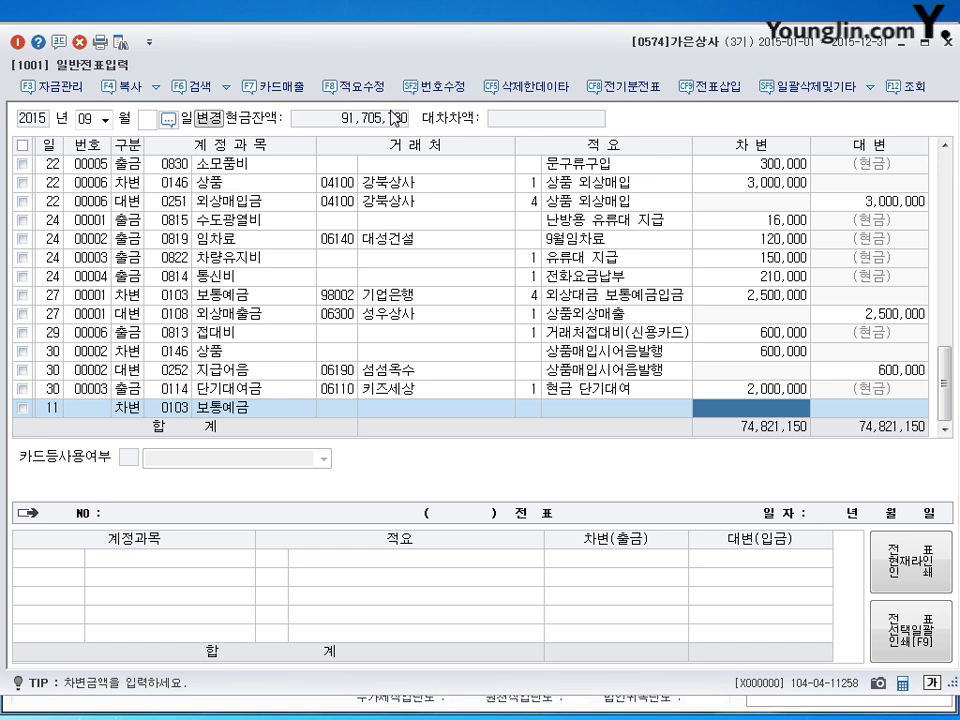
key("shift+Tab")
key("shift+Tab")
key("shift+Tab")
key("shift+Tab")
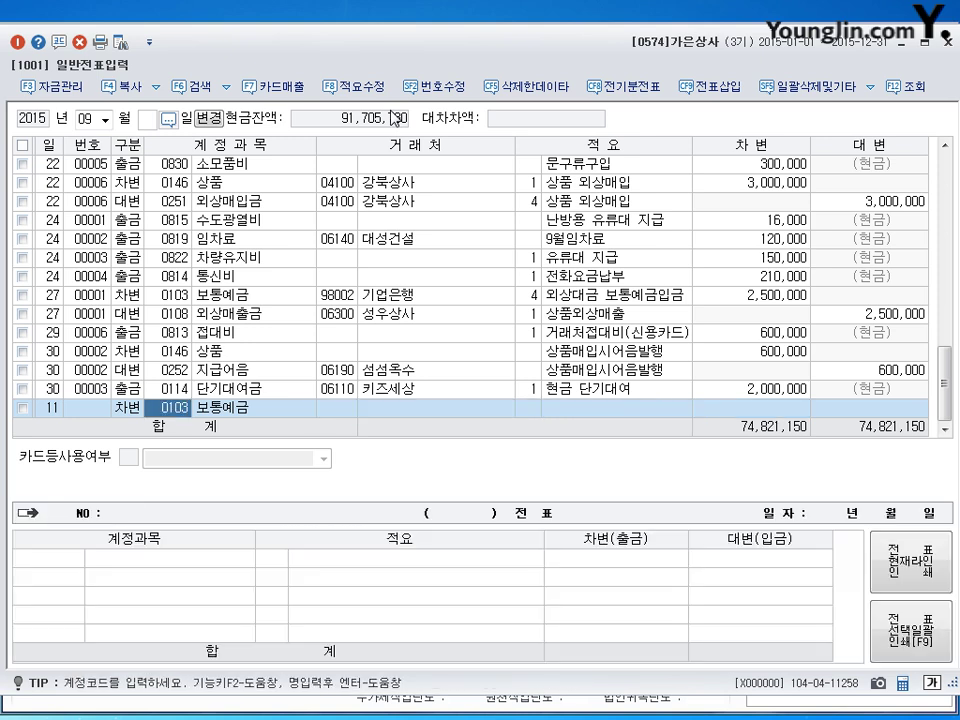
key("Return")
type("259")
key("Return")
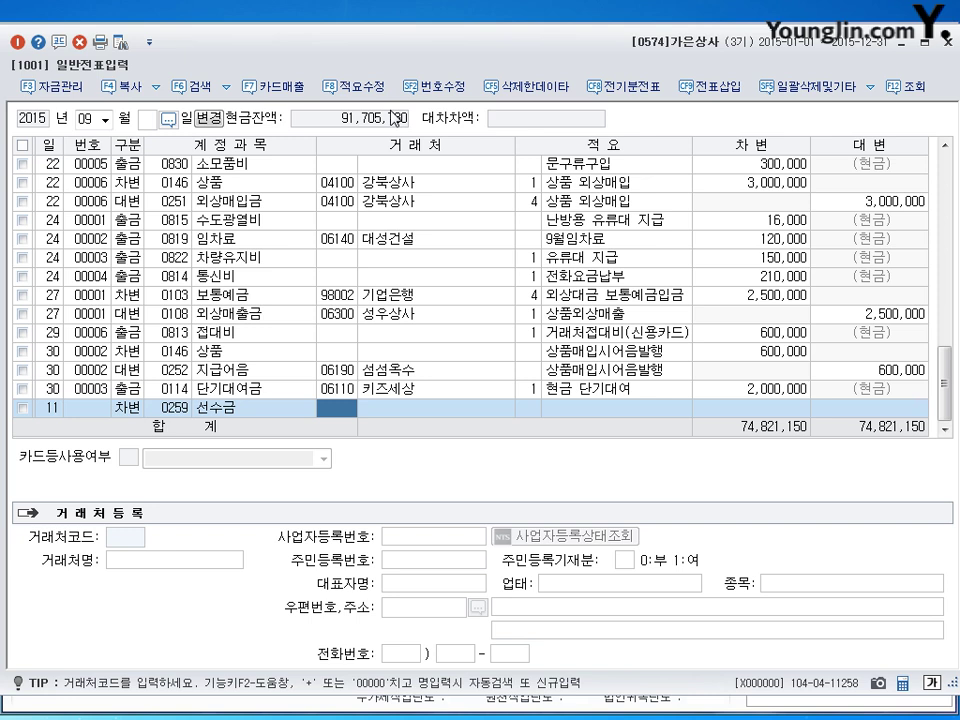
type("백제")
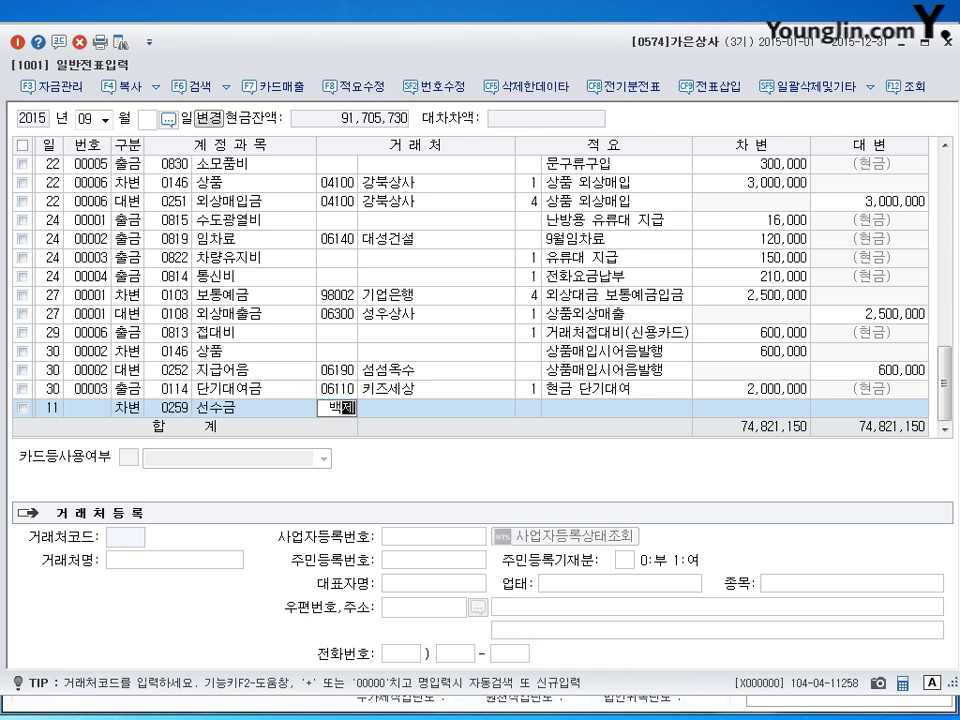
key("Return")
key("Return")
key("Return")
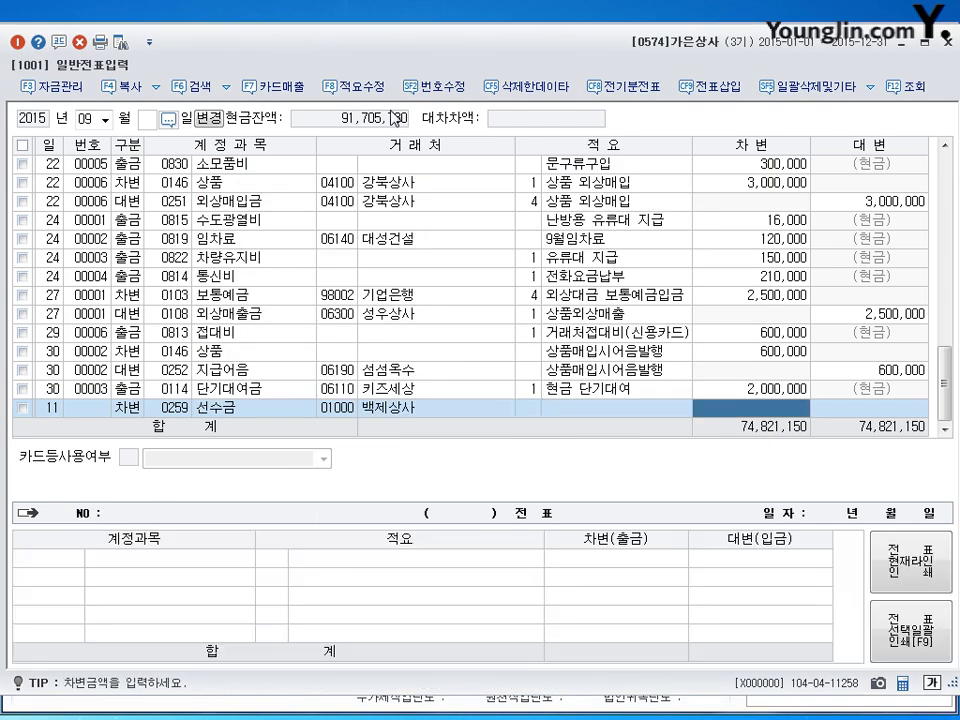
type("4500000")
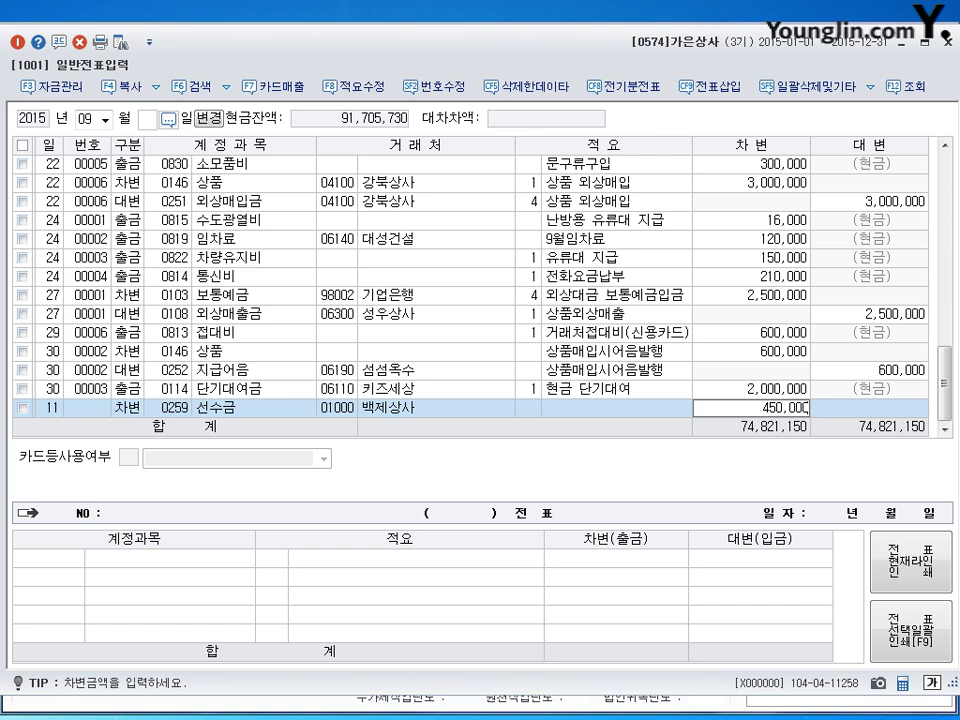
key("Return")
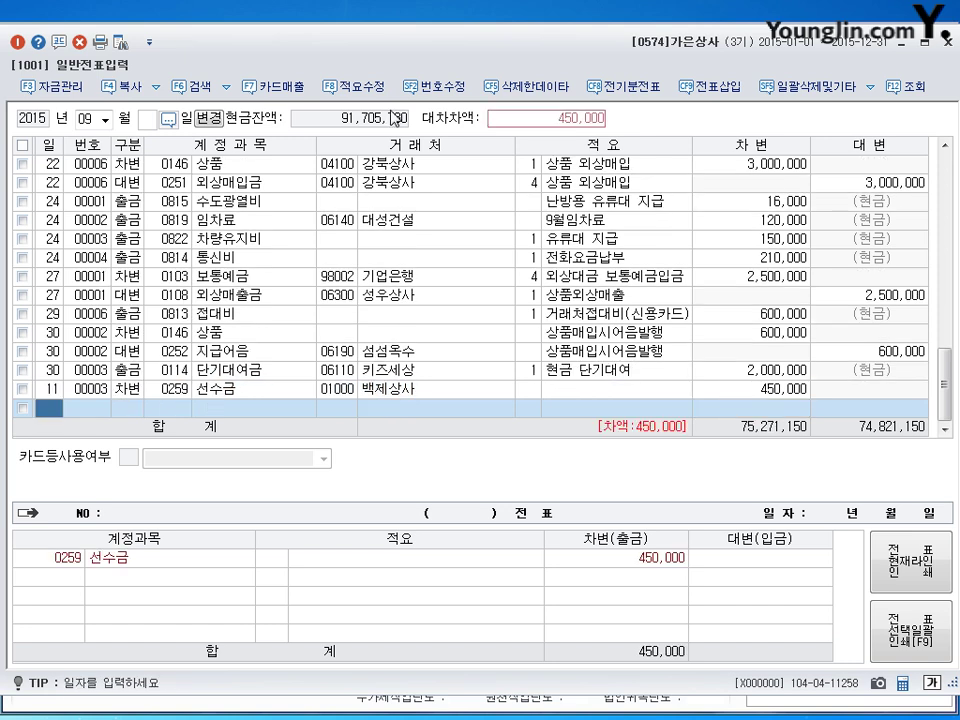
Step: Add the 0103 보통예금 credit of 450,000 to balance the voucher
type("11")
key("Return")
type("4")
key("Return")
type("103")
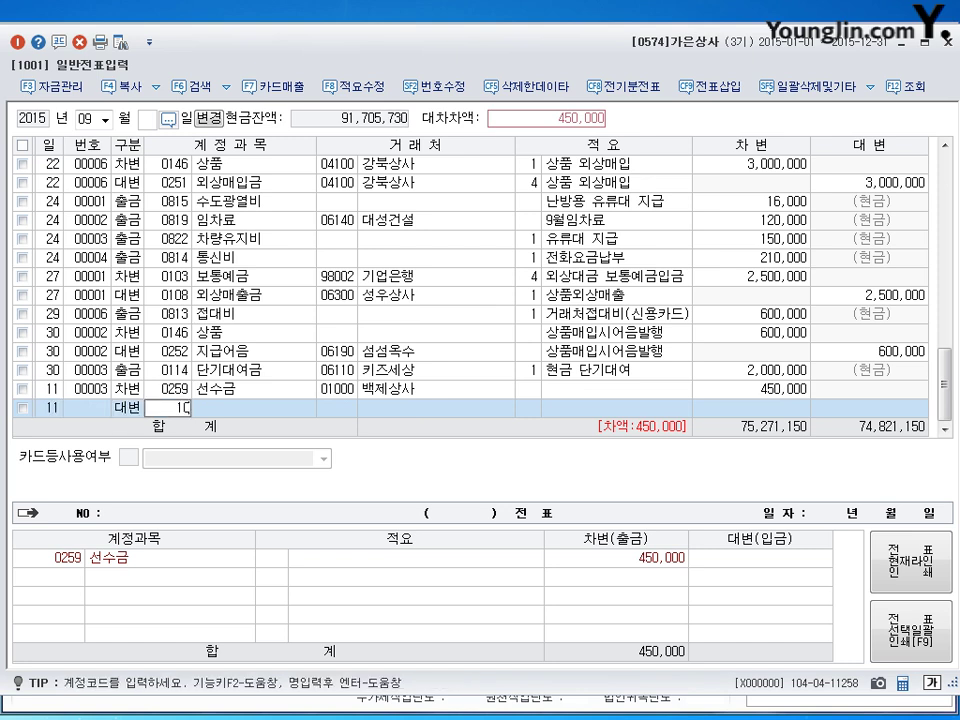
key("Return")
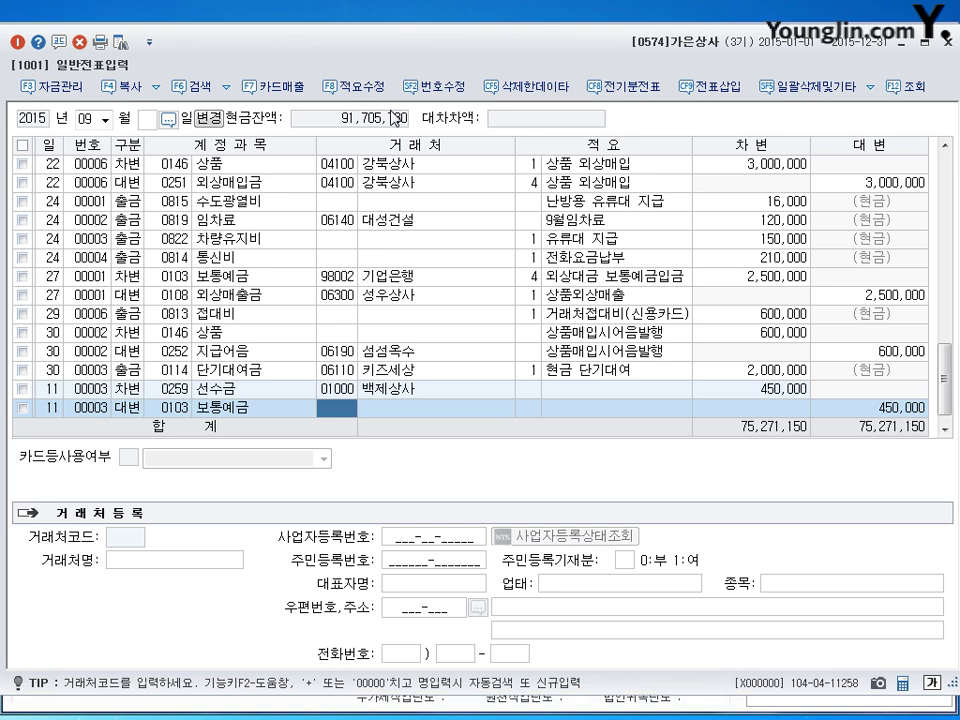
key("Return")
key("Return")
key("Return")
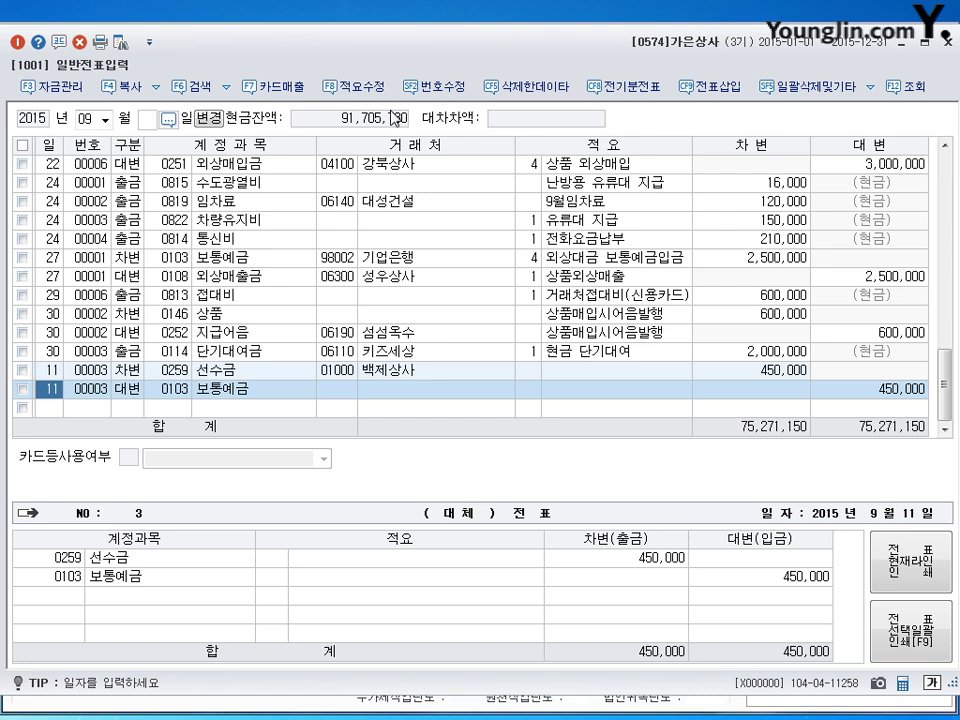
key("Down")
Step: Enter day 16 on the new journal row
type("16")
key("Return")
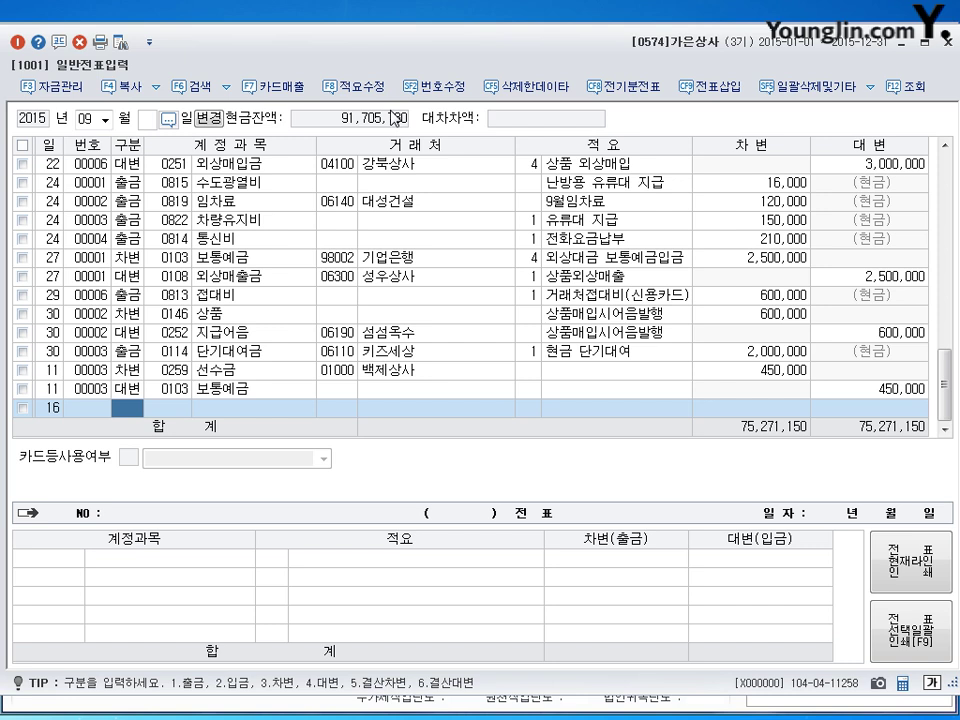
Step: Debit 0811 복리후생비 400,000 and 0813 접대비 600,000
type("3")
key("Return")
key("F2")
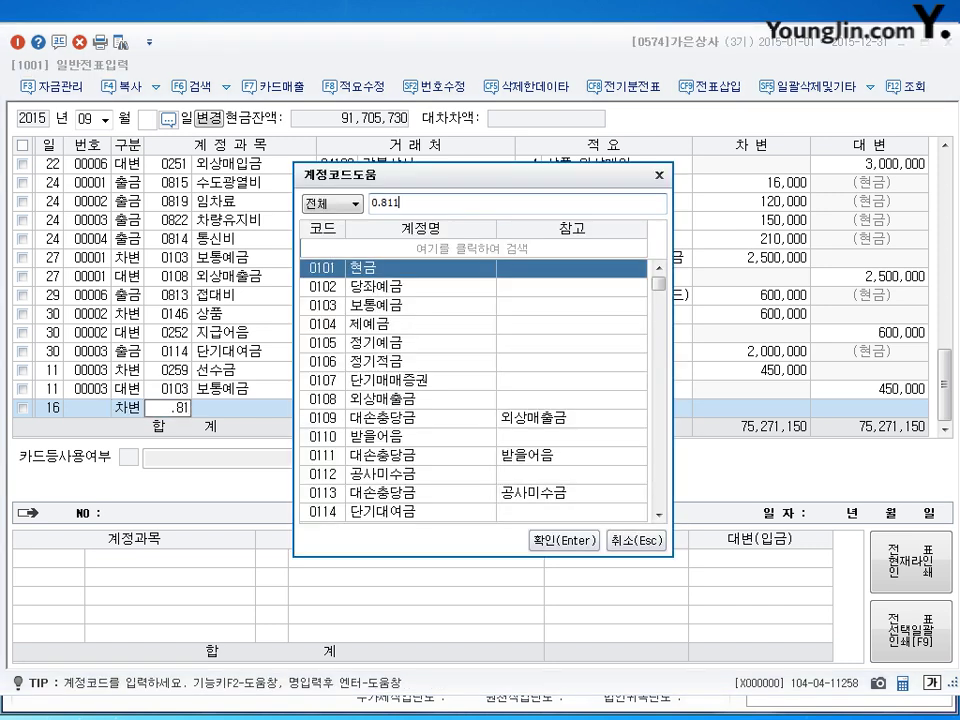
key("Escape")
type("811")
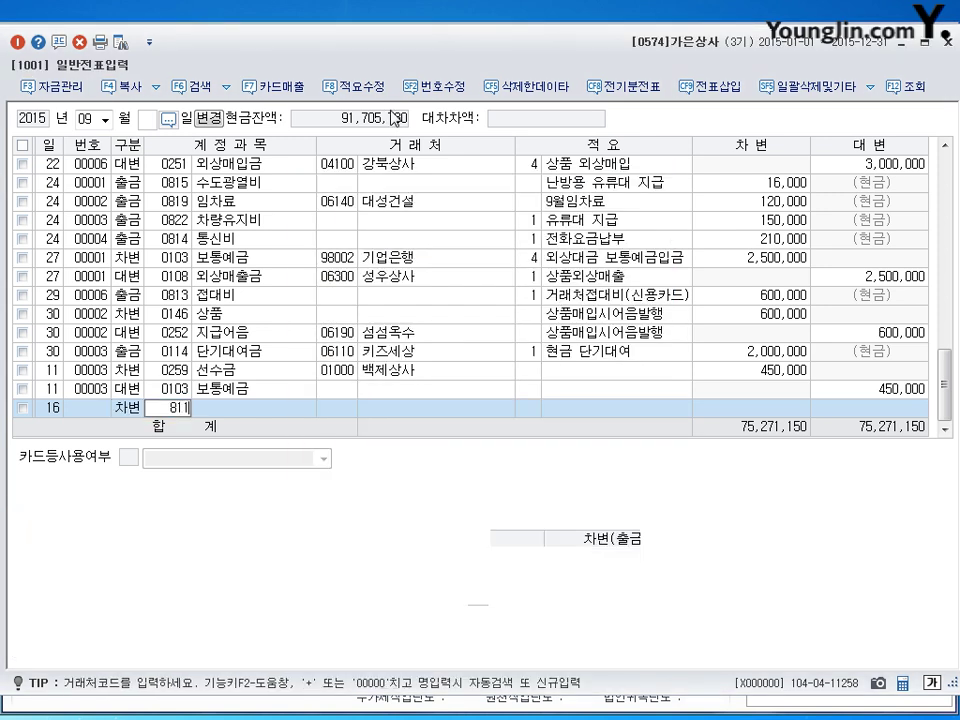
key("Return")
key("Return")
key("Return")
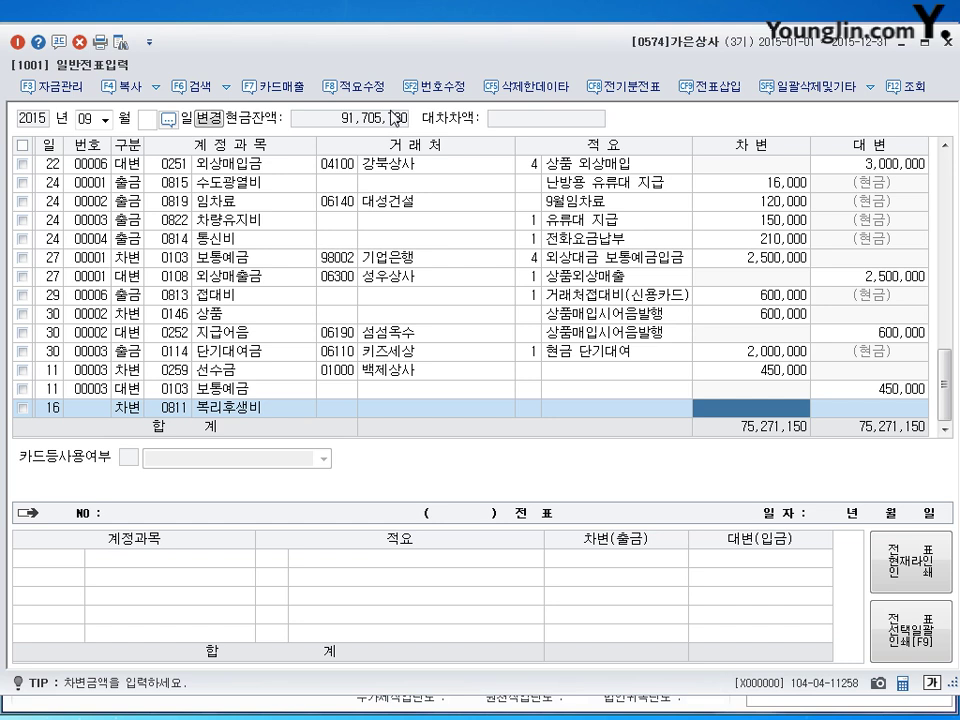
type("400")
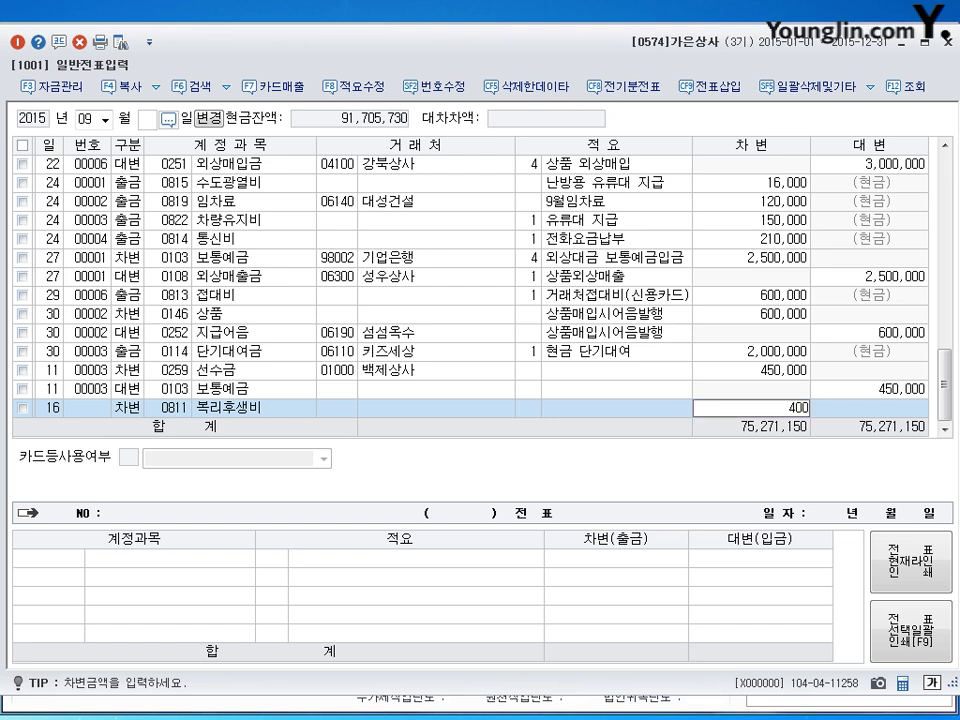
type(",000")
key("Return")
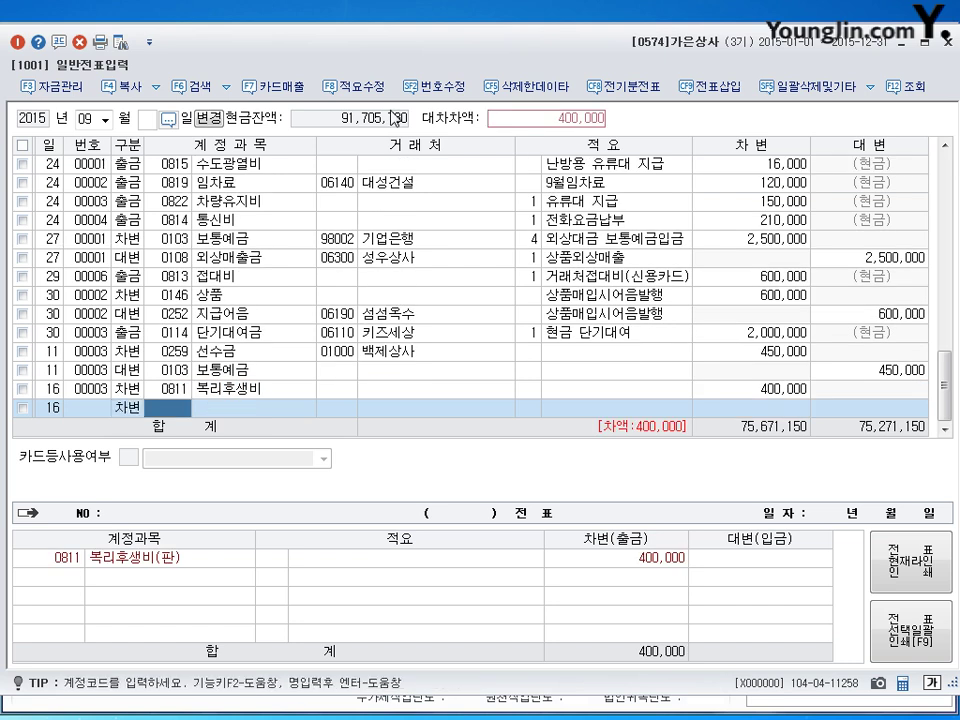
type("0813")
key("Return")
key("Return")
key("Return")
key("Return")
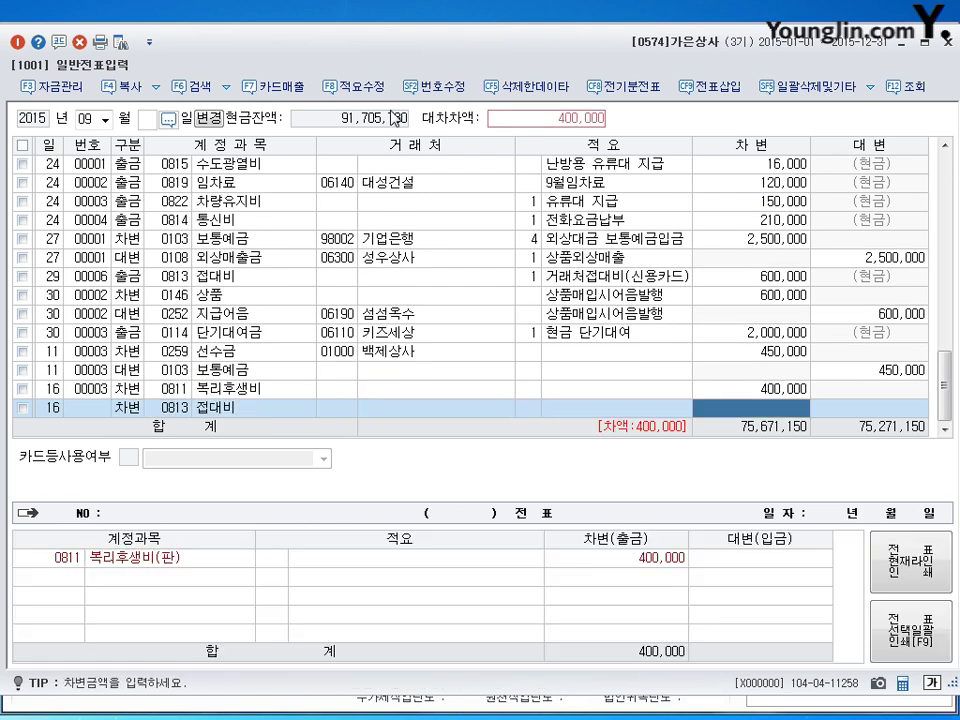
type("6000000")
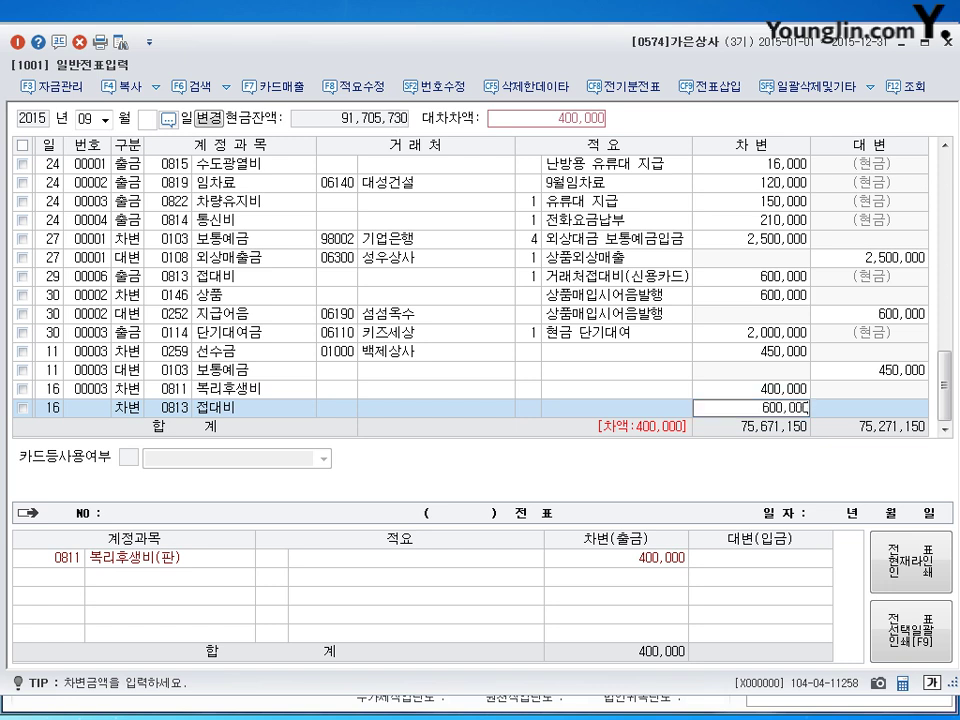
key("Return")
Step: Credit 0253 미지급금 1,000,000 to partner 비씨카드
key("Return")
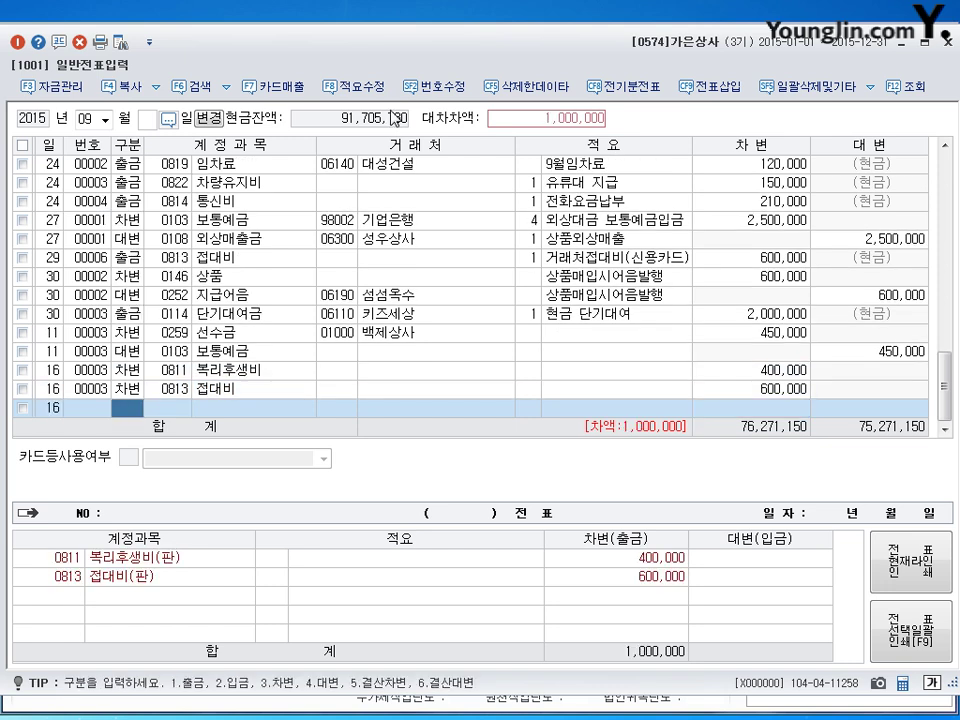
type("4")
key("Return")
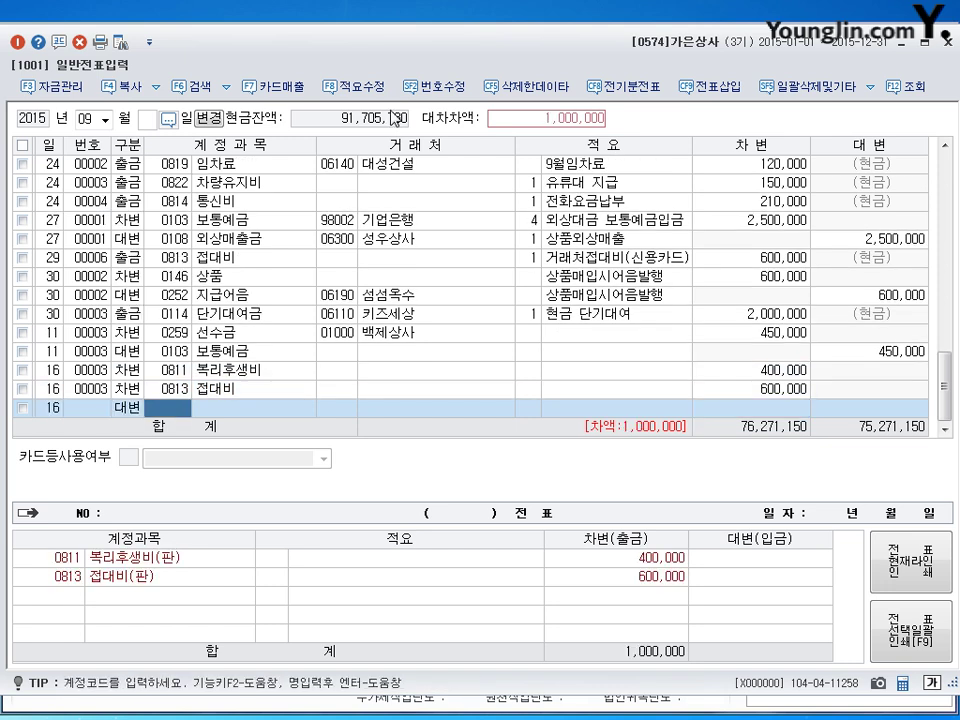
type("253")
key("Return")
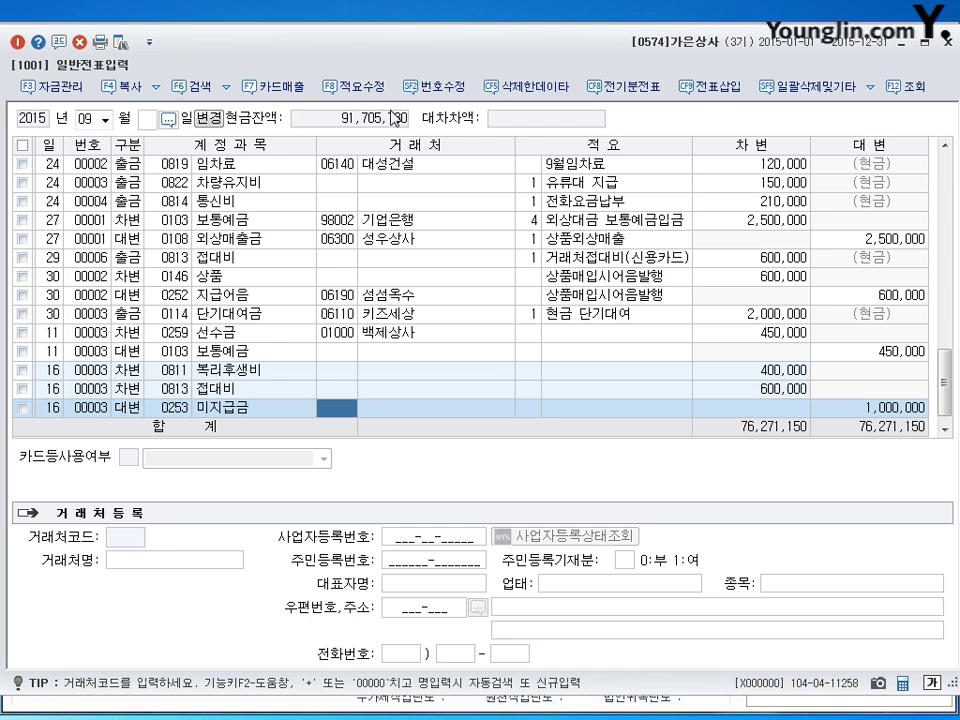
type("빘")
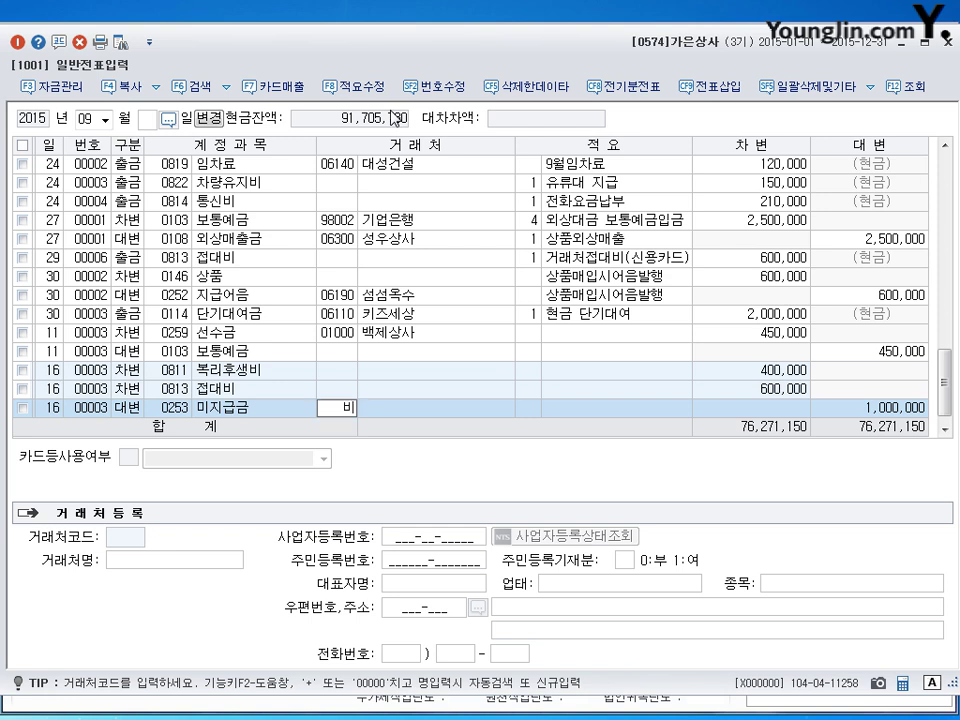
type("ㅣ")
key("Return")
key("Return")
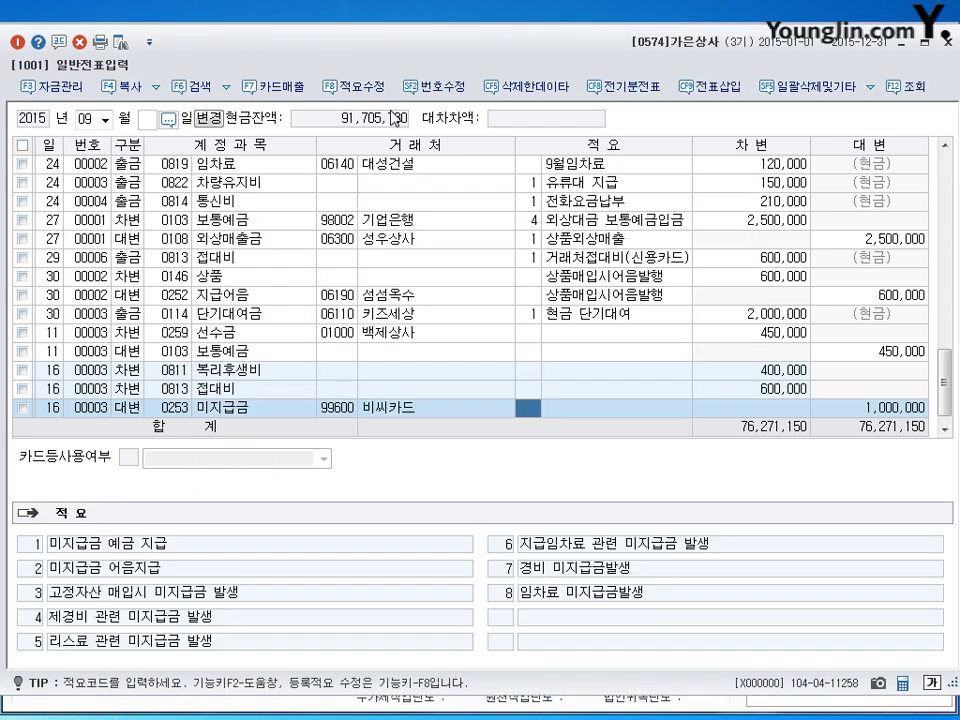
key("Return")
key("Return")
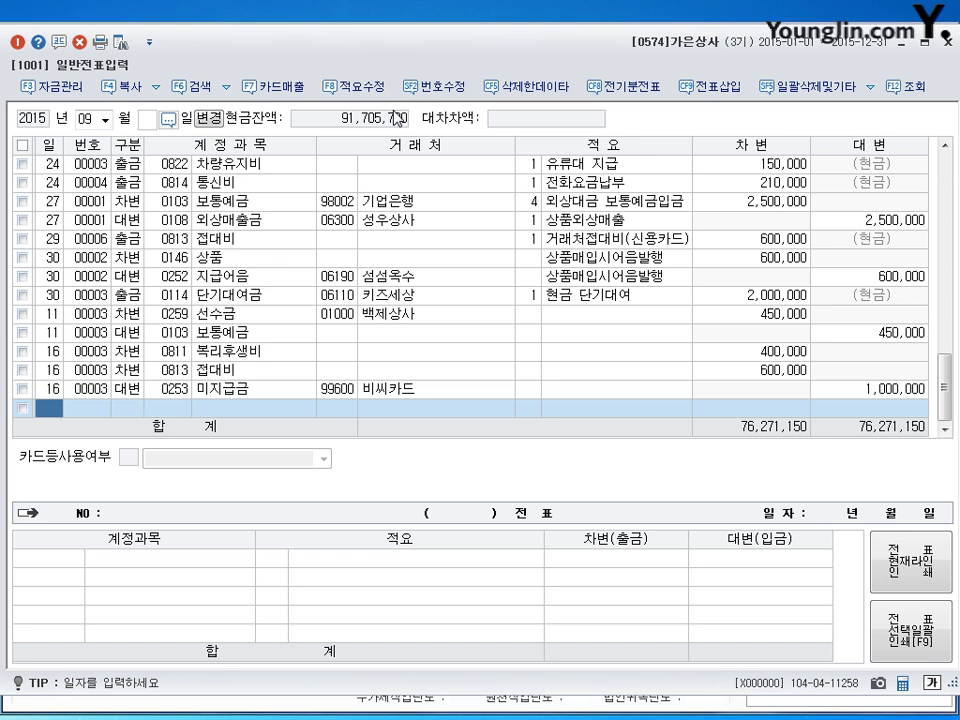
Step: Enter day 23 on the new journal row
type("23")
key("Return")
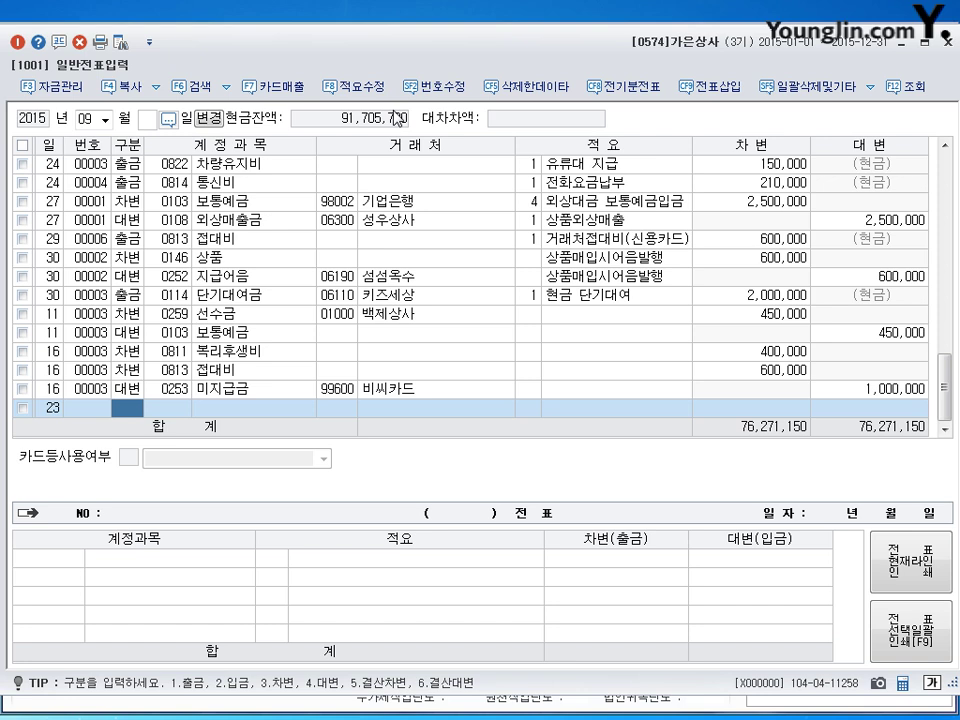
Step: Debit 0956 매출채권처분손실 45,000 and 0103 보통예금 1,955,000
type("3")
key("Return")
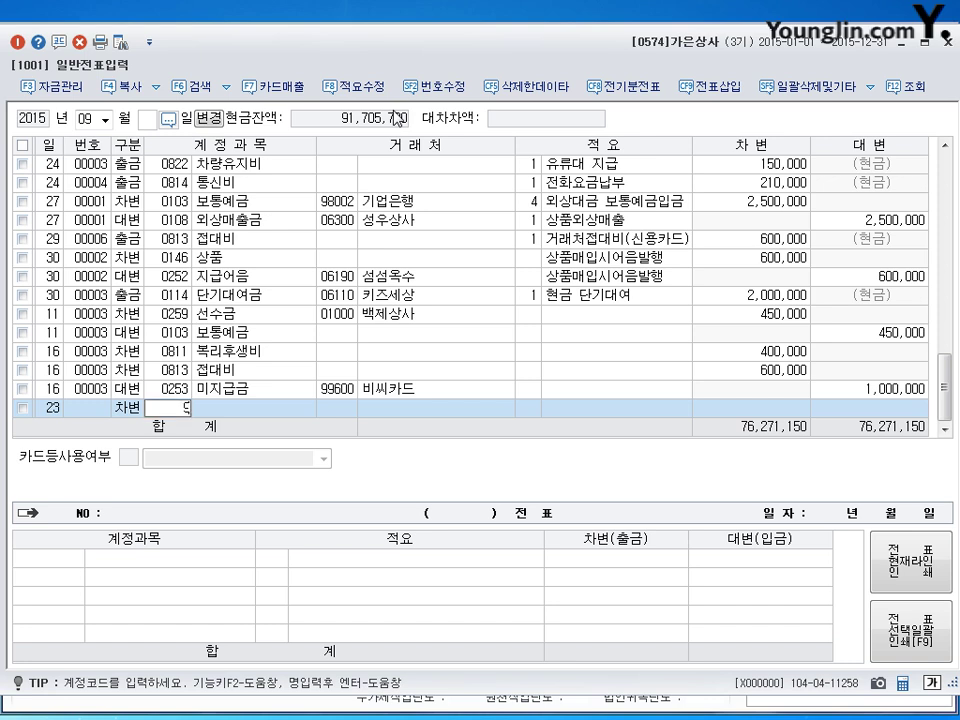
type("0956")
key("Return")
key("Return")
key("Return")
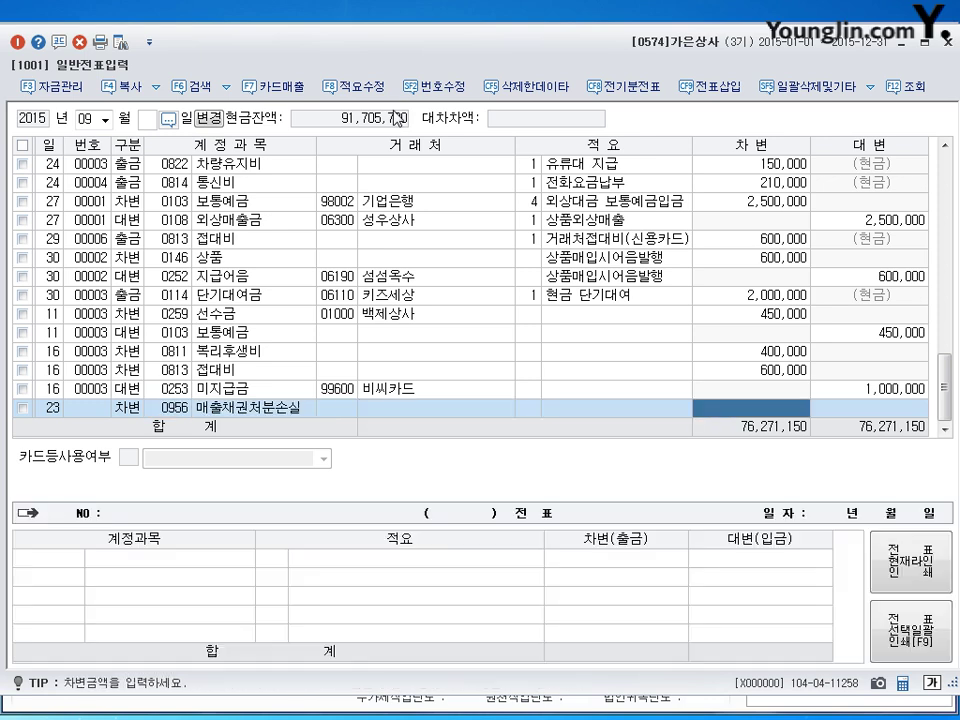
type("450000")
key("Return")
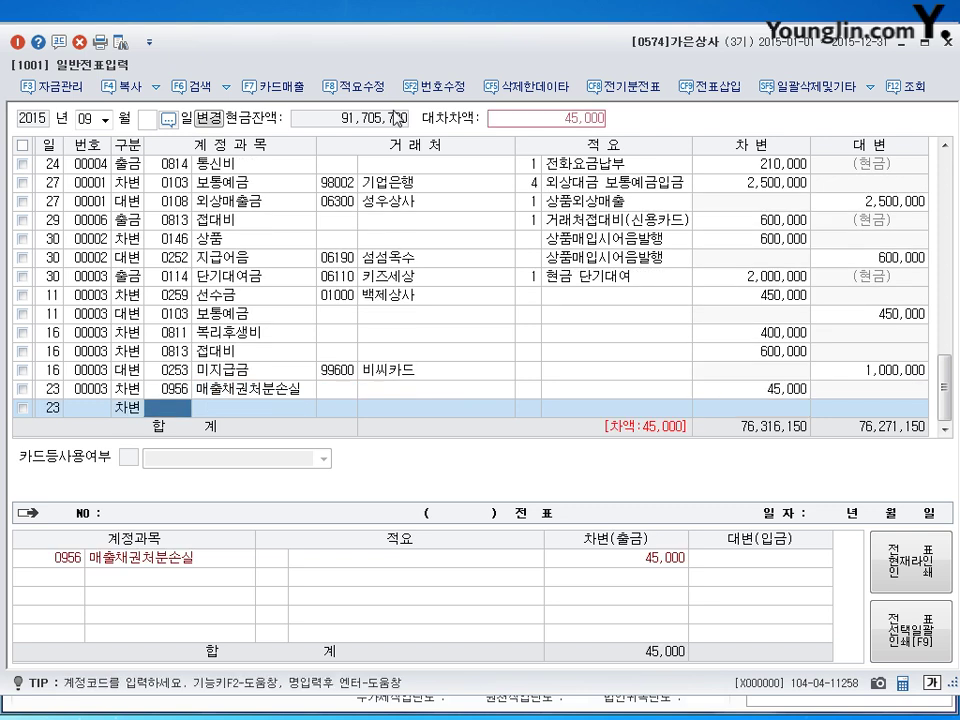
type("0110")
key("Return")
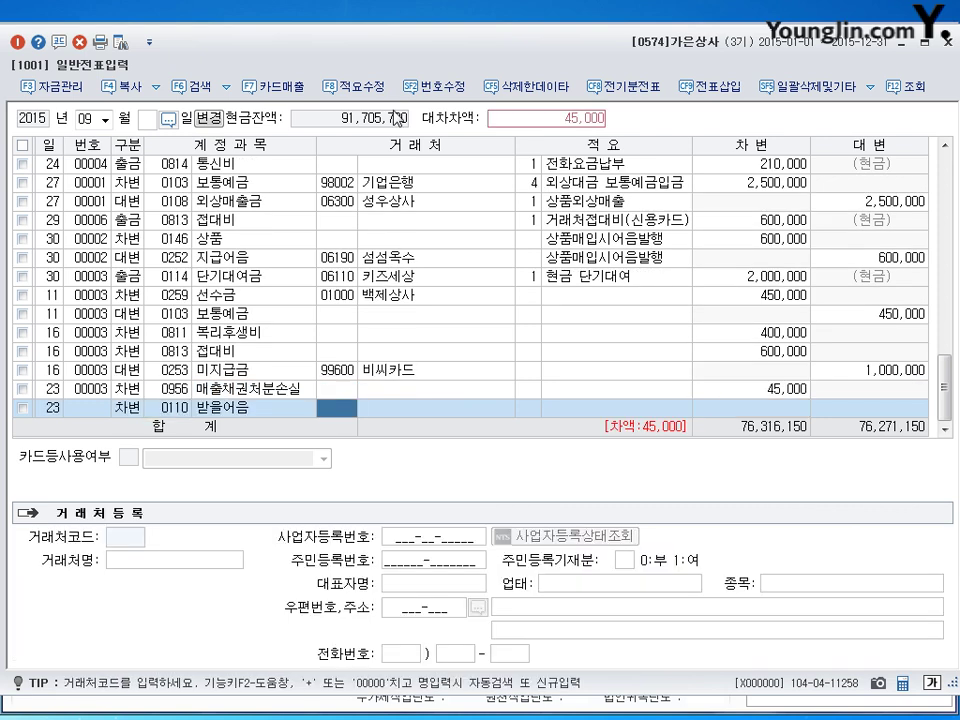
key("Left")
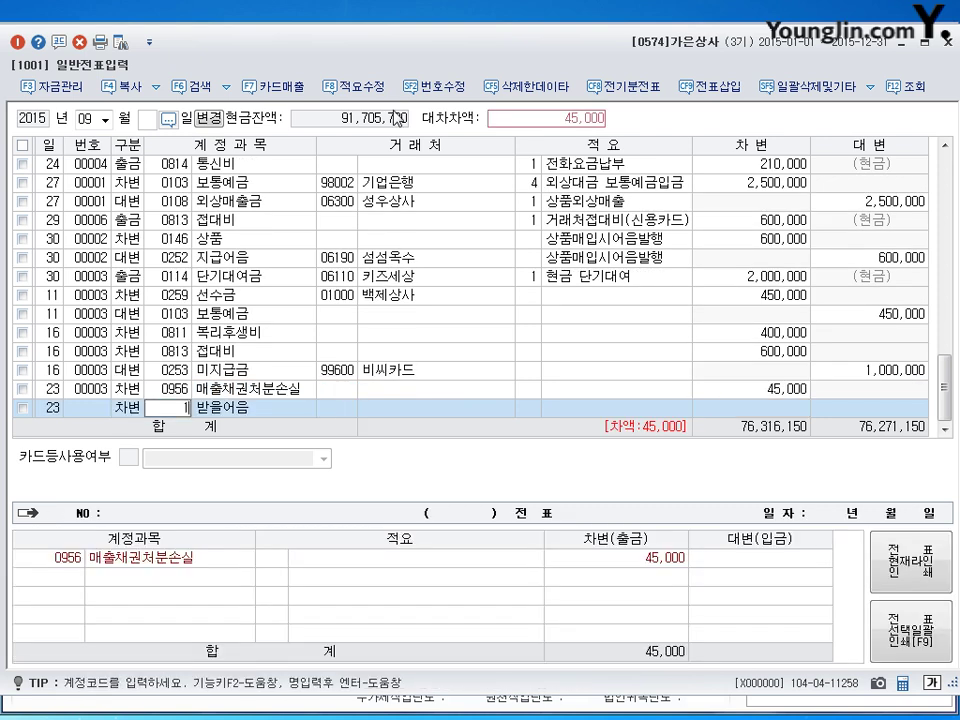
type("0103")
key("Return")
key("Return")
key("Return")
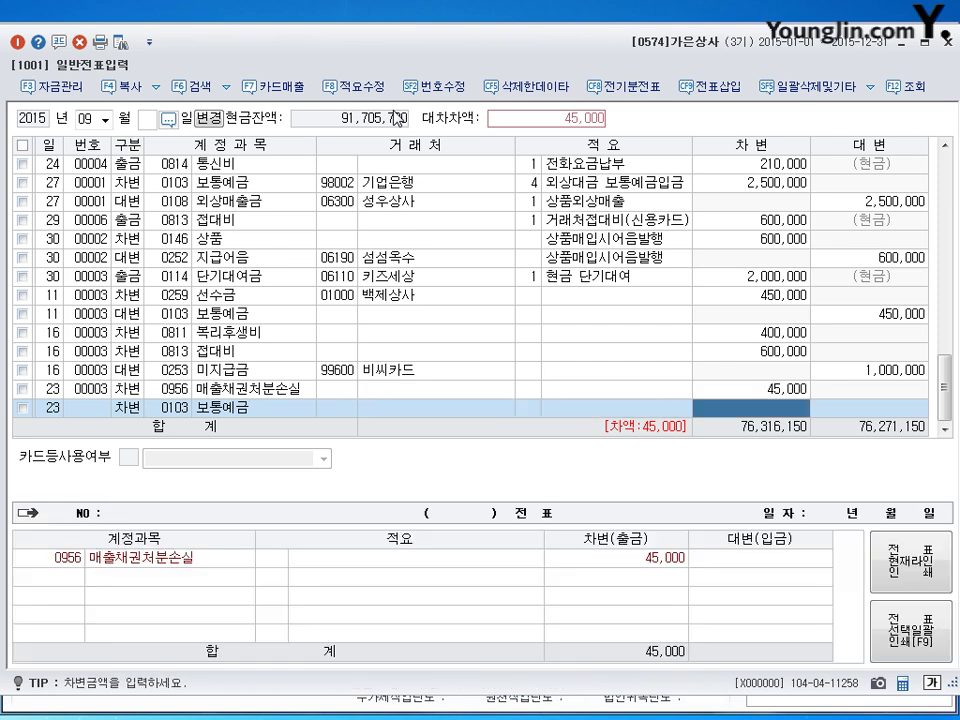
type("1955")
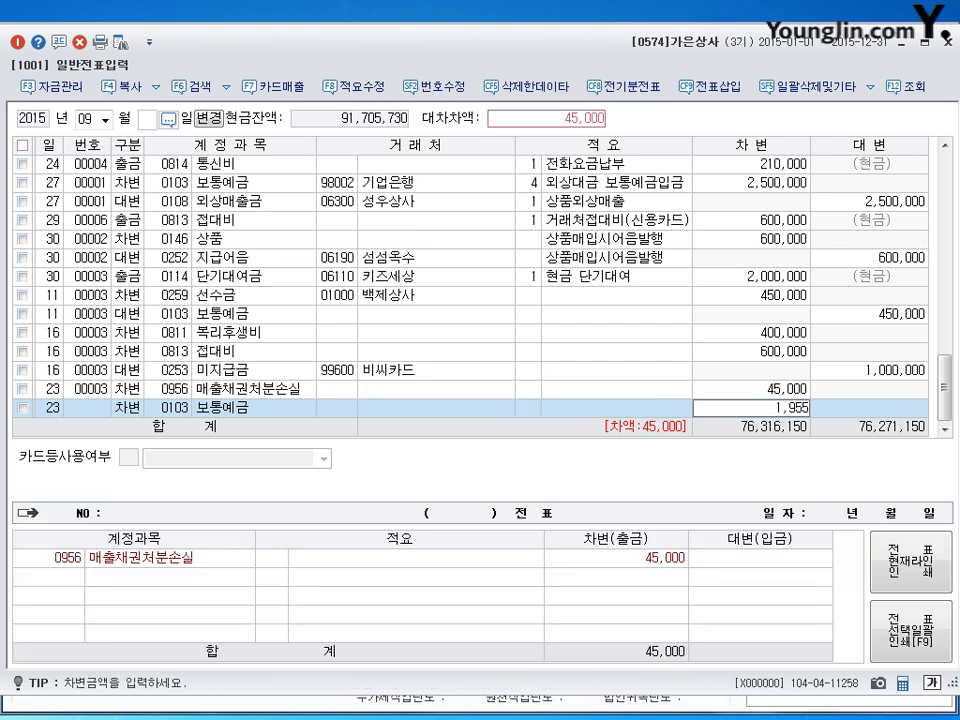
key("plus")
key("Return")
Step: Credit 0110 받을어음 2,000,000 with partner 영남상사
type("4")
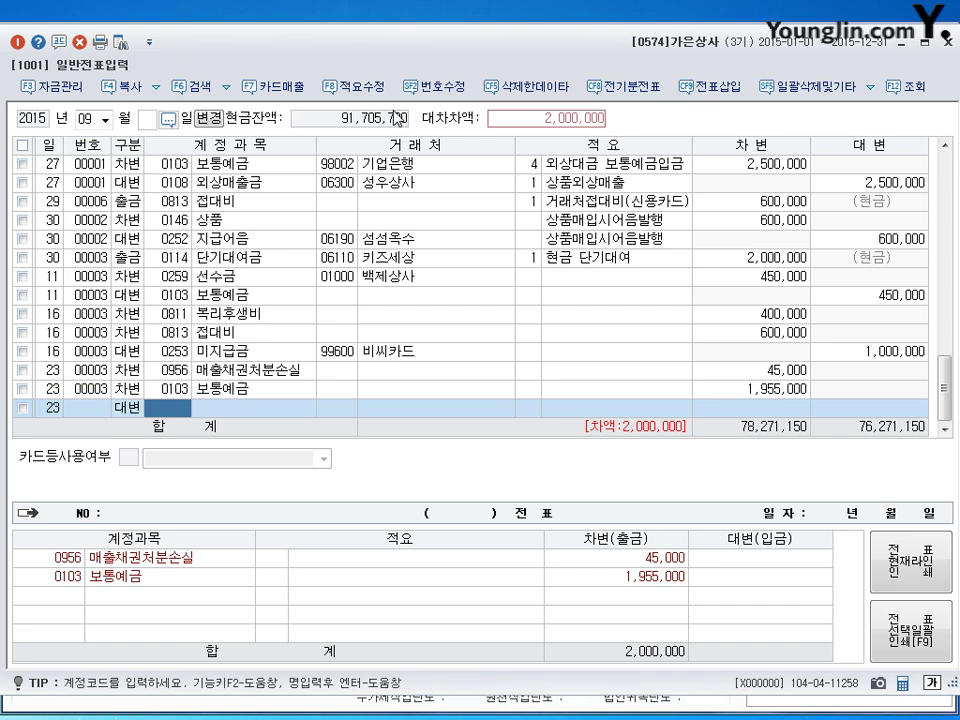
type("110")
key("Return")
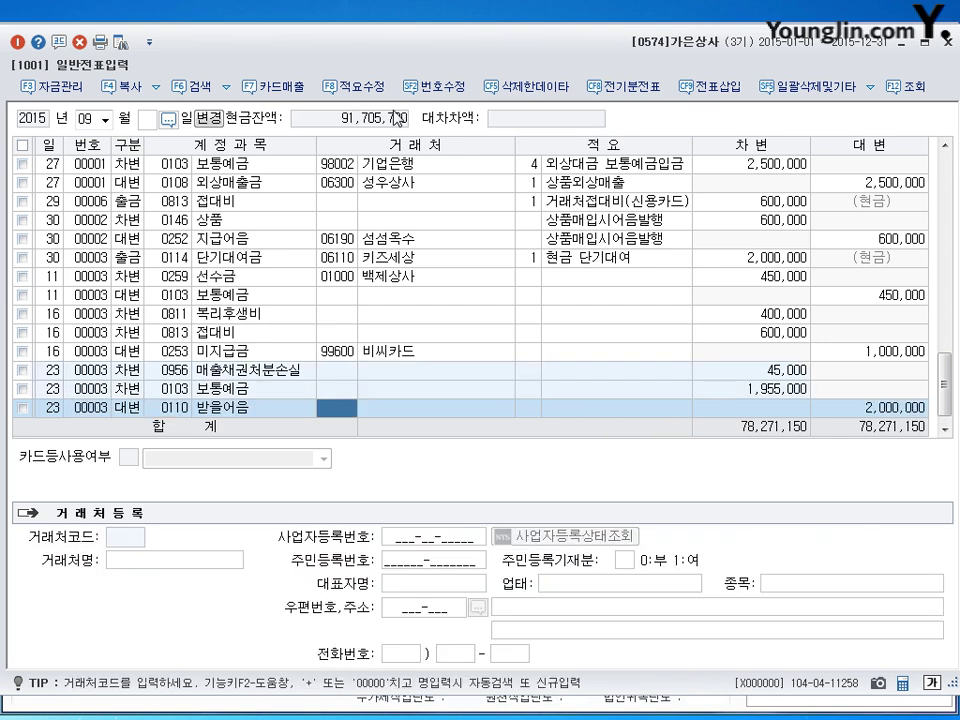
type("영림")
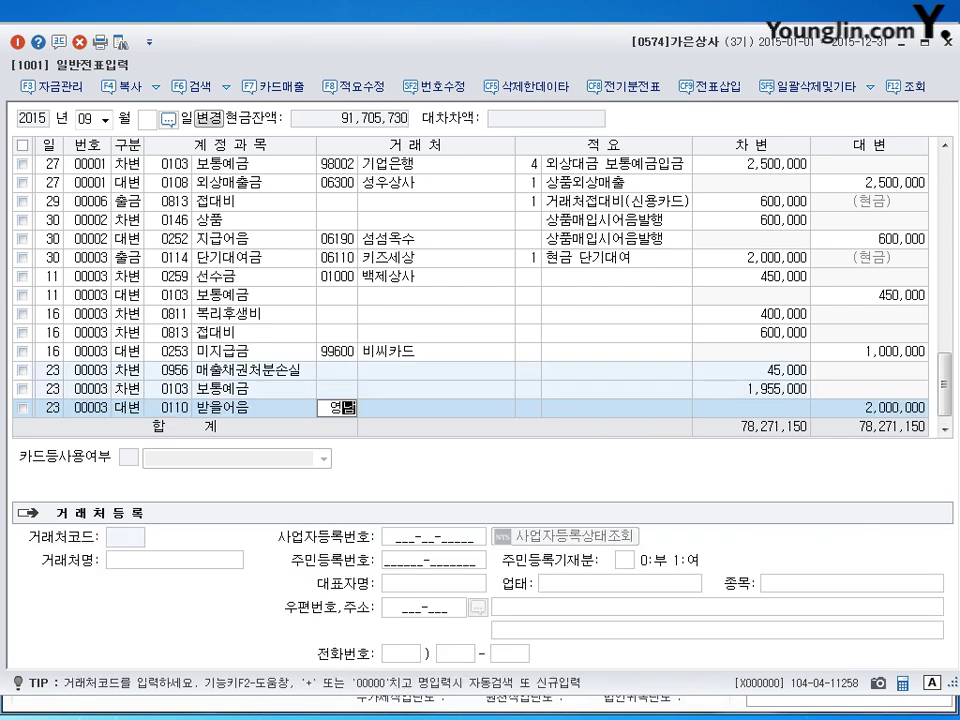
key("Return")
key("Return")
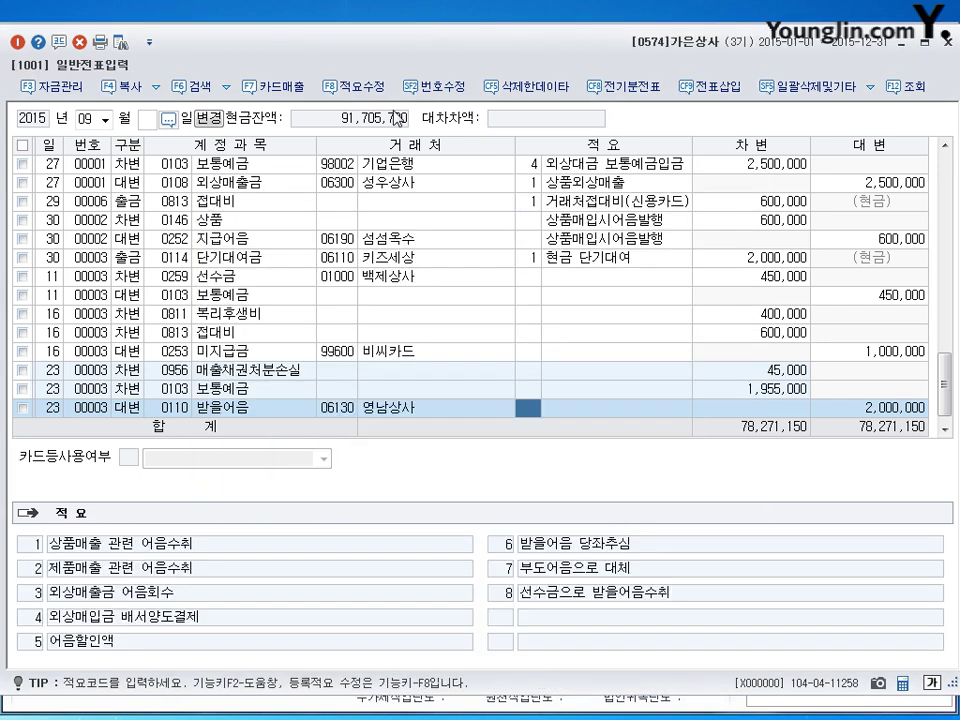
key("Return")
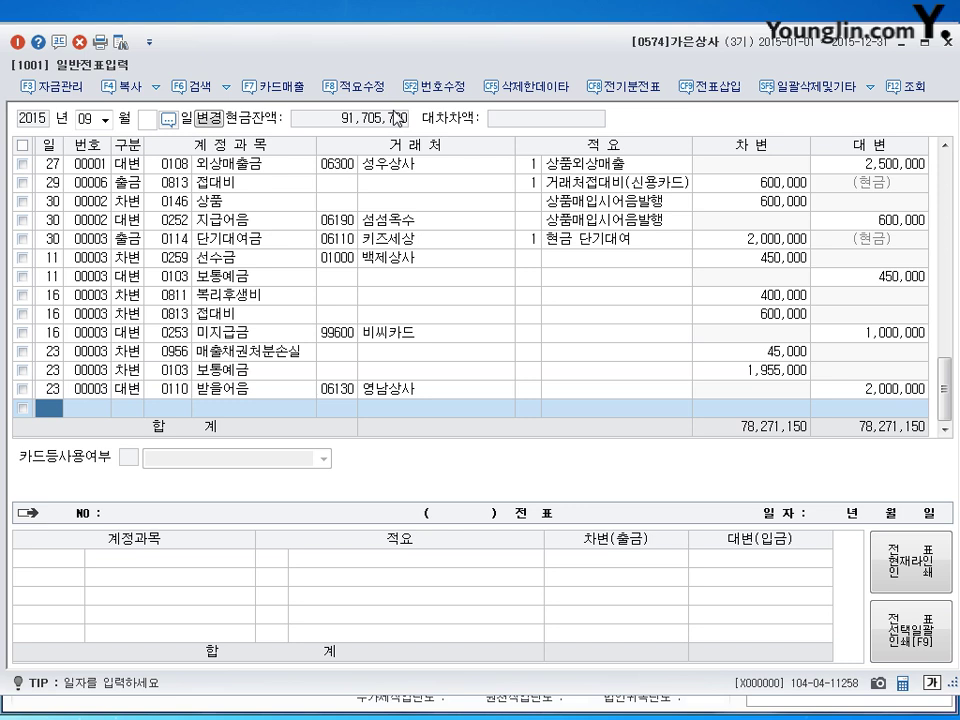
Step: Switch to October and debit 0831 수수료비용 200,000 on the 21st
left_click(90, 118)
type("10")
key("Return")
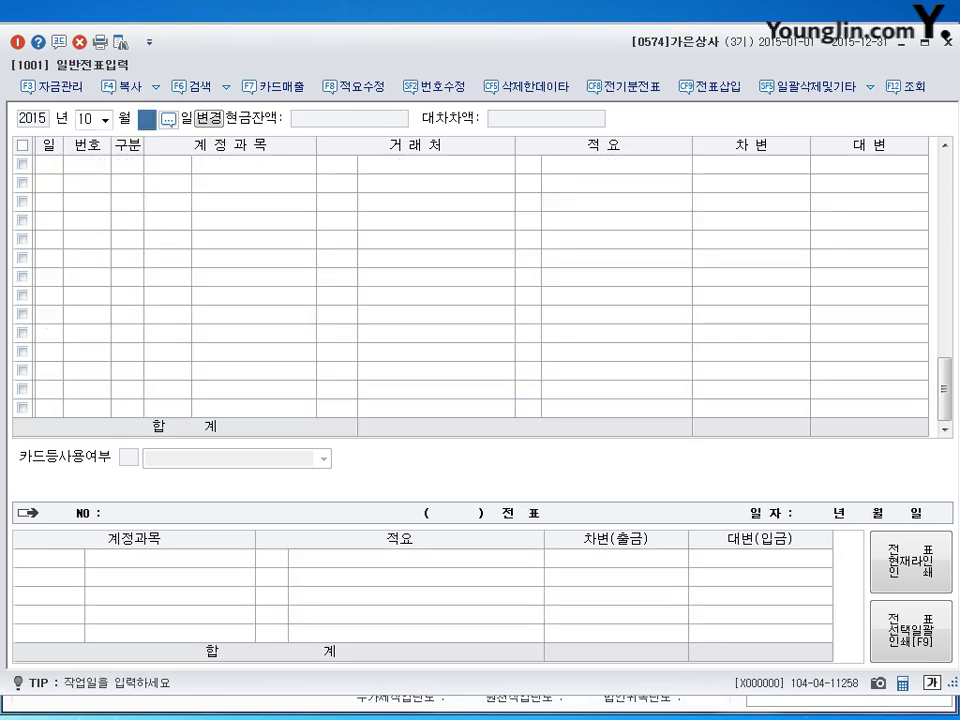
key("Return")
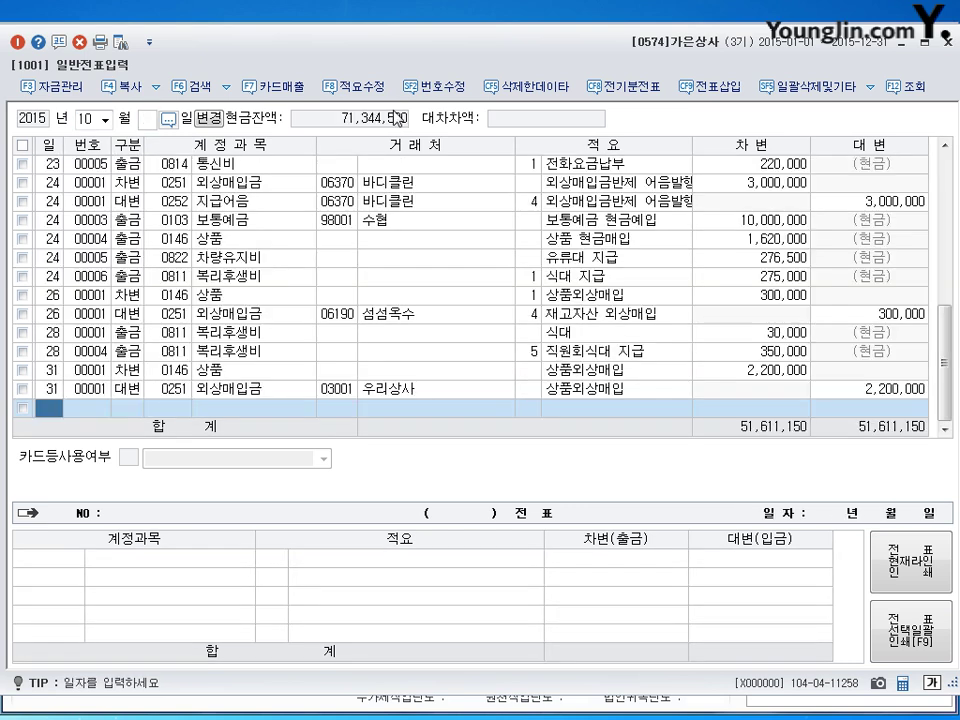
type("21")
key("Return")
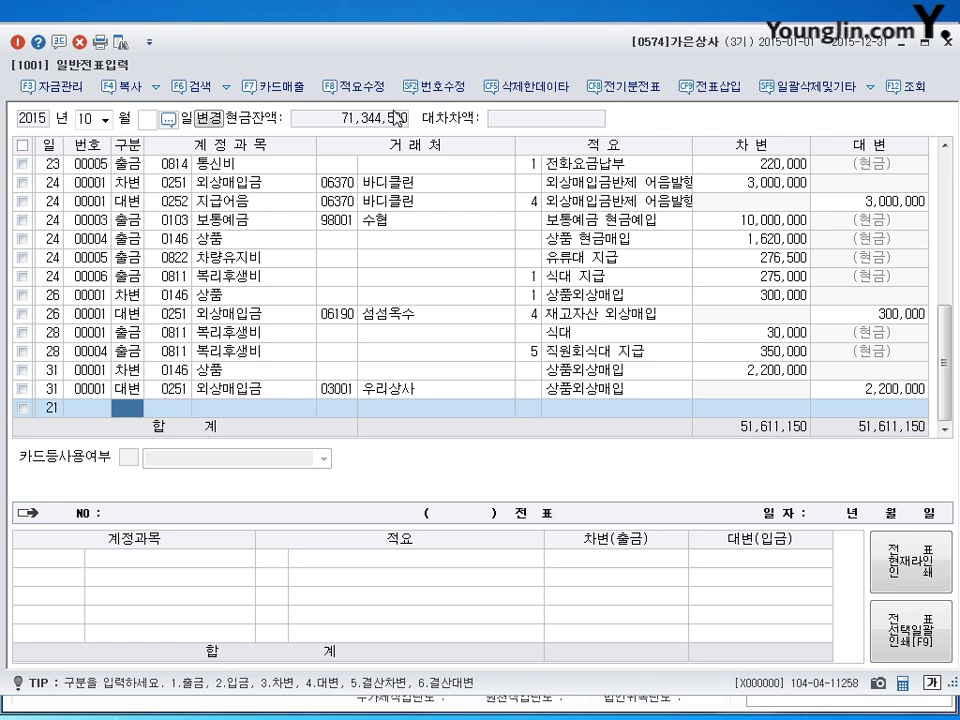
type("3")
key("Return")
type("831")
key("Return")
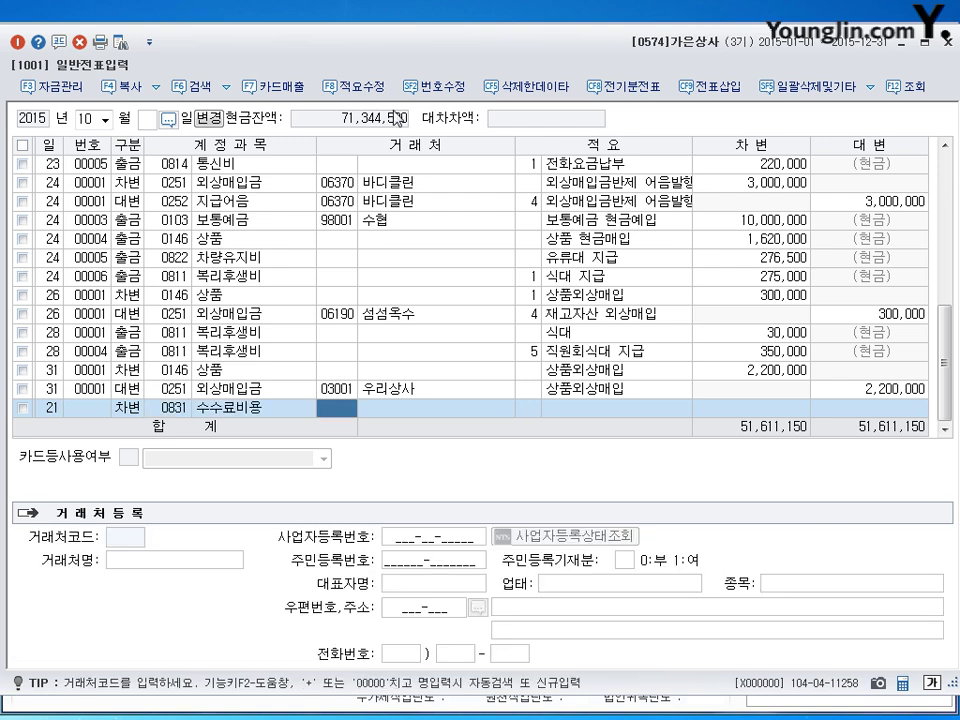
key("Return")
key("Return")
type("2000000")
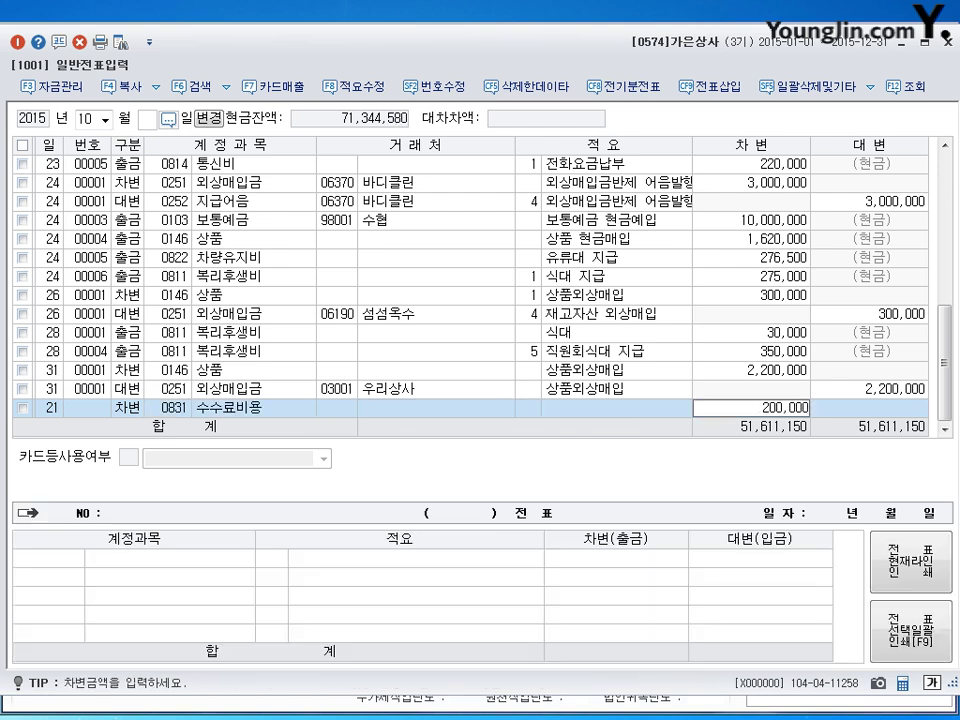
key("Return")
Step: Credit 0103 보통예금 200,000 to balance the October 21 entry
type("4")
key("Return")
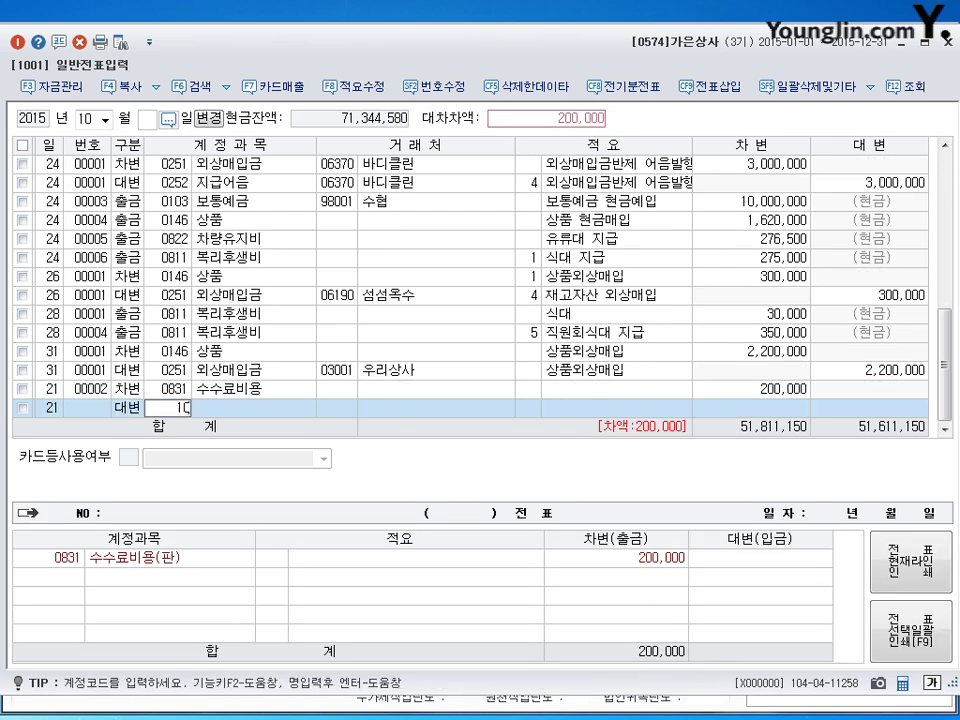
type("103")
key("Return")
key("Return")
key("Return")
key("Return")
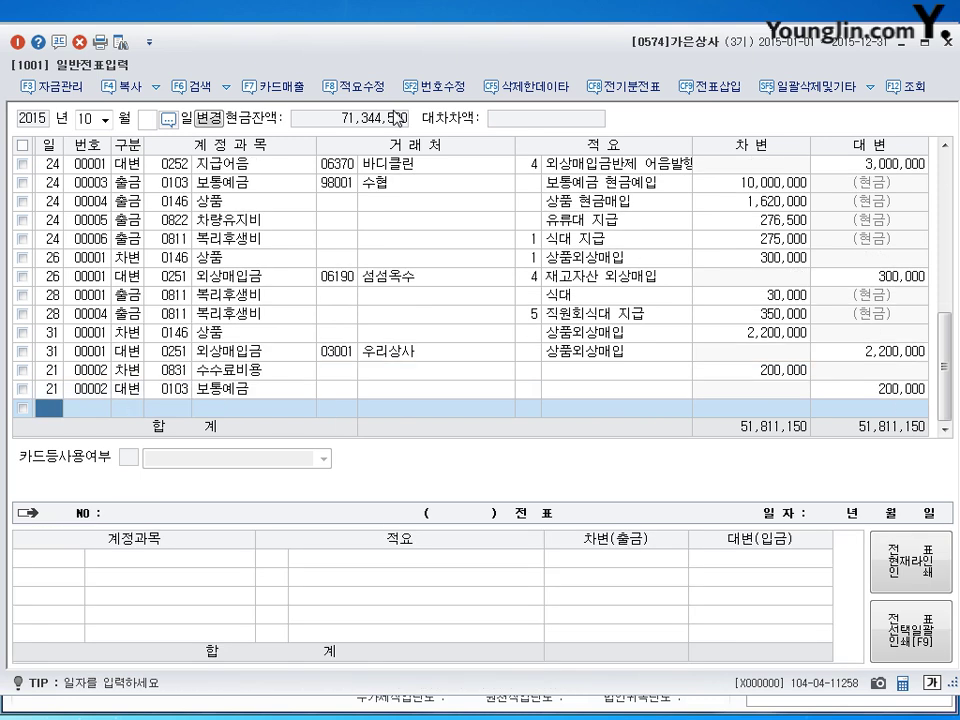
key("Escape")
Step: Record a November 22 debit line of 3,000,000 to 0803 상여금
type("11")
key("Return")
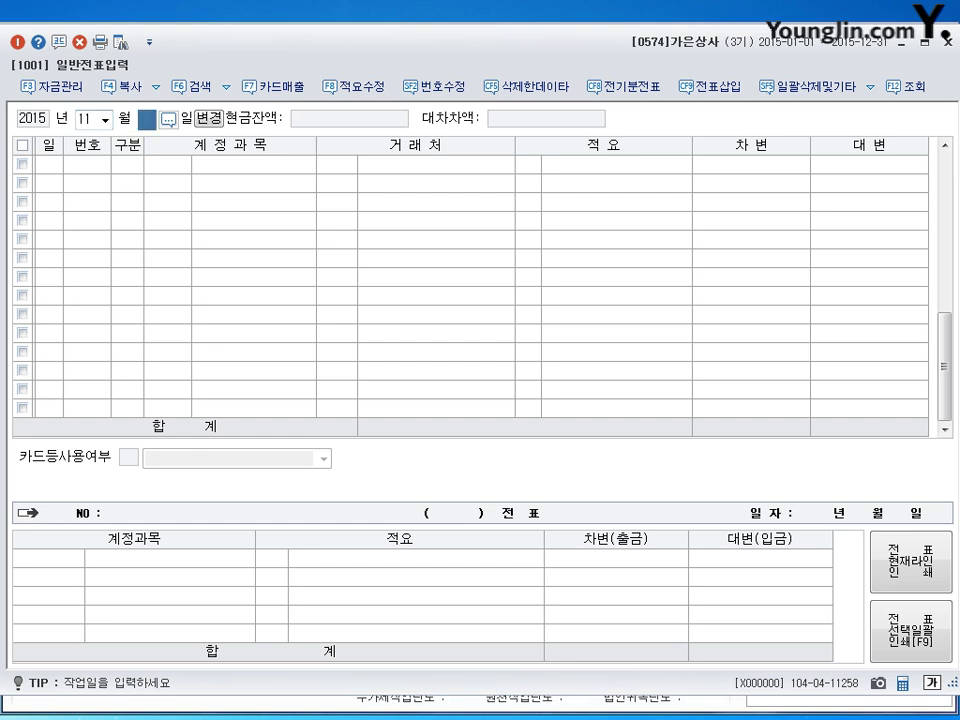
type("22")
key("Return")
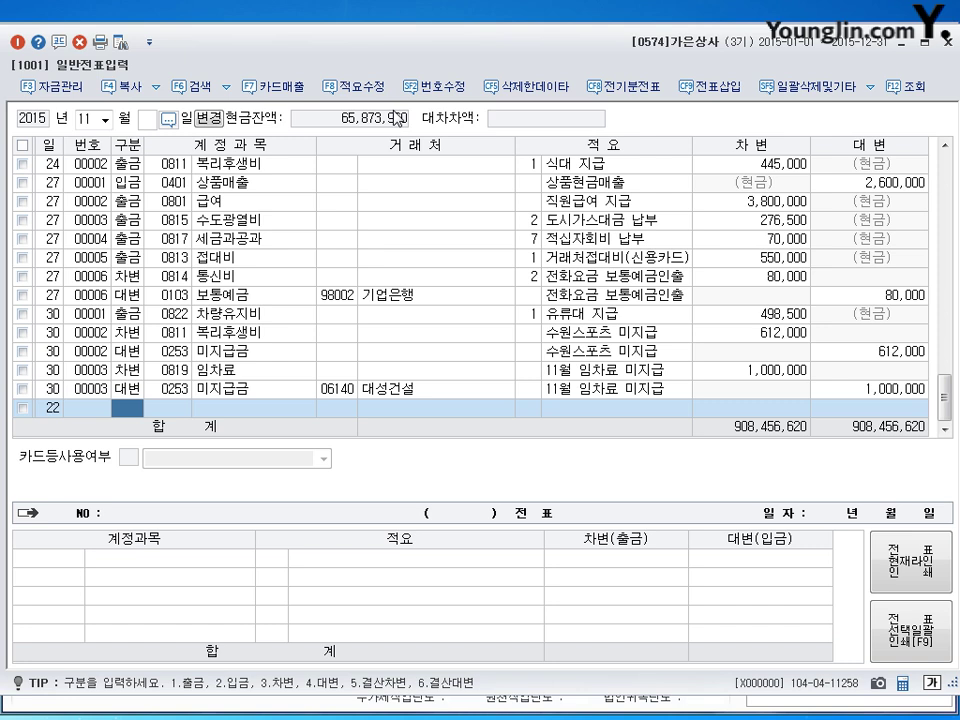
type("3")
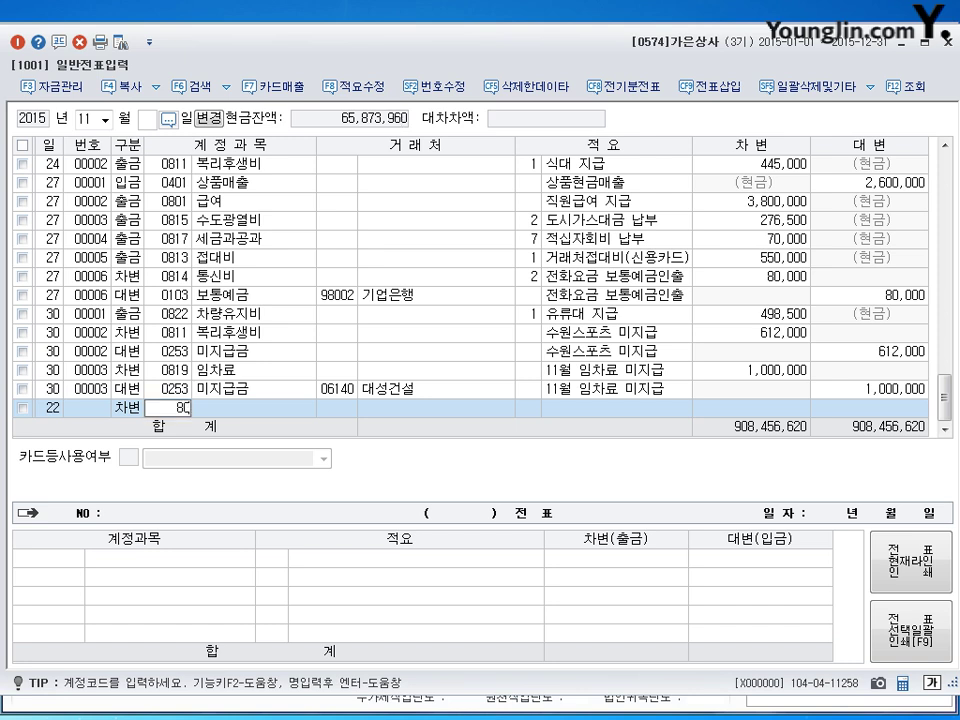
type("0803")
key("Return")
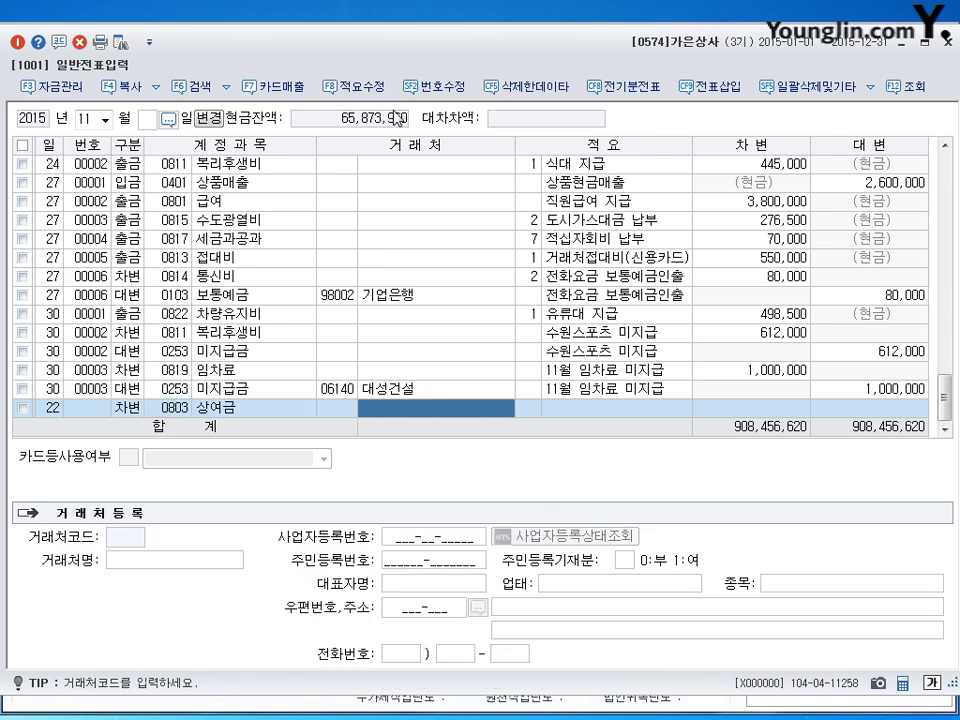
key("Return")
key("Return")
key("Return")
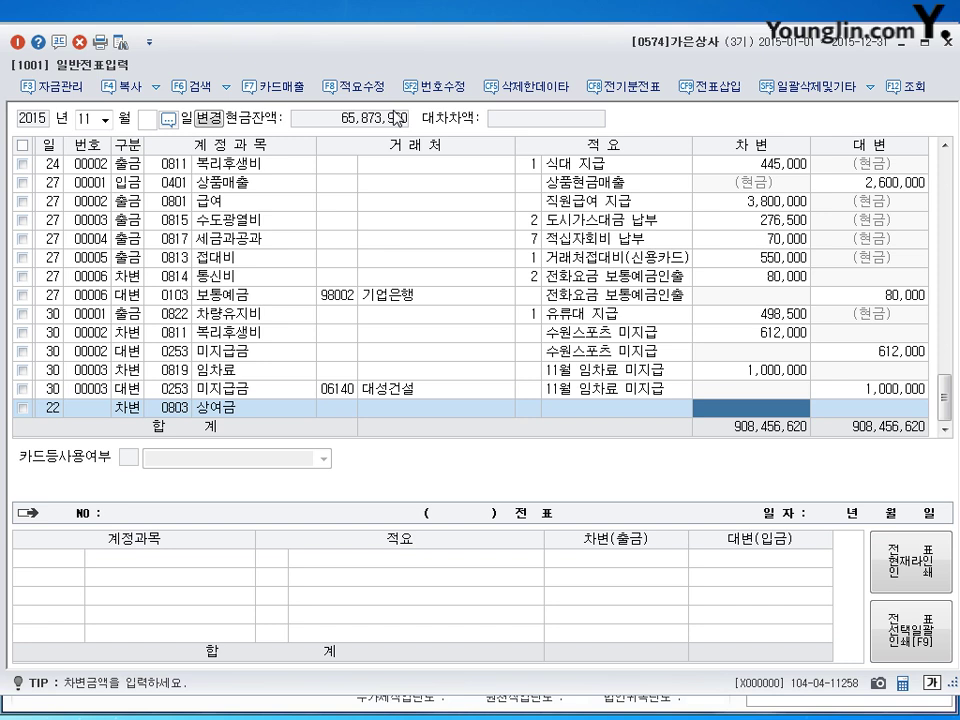
type("3000000")
key("Return")
Step: Add the matching 보통예금 credit line and start a new line dated November 28
key("Return")
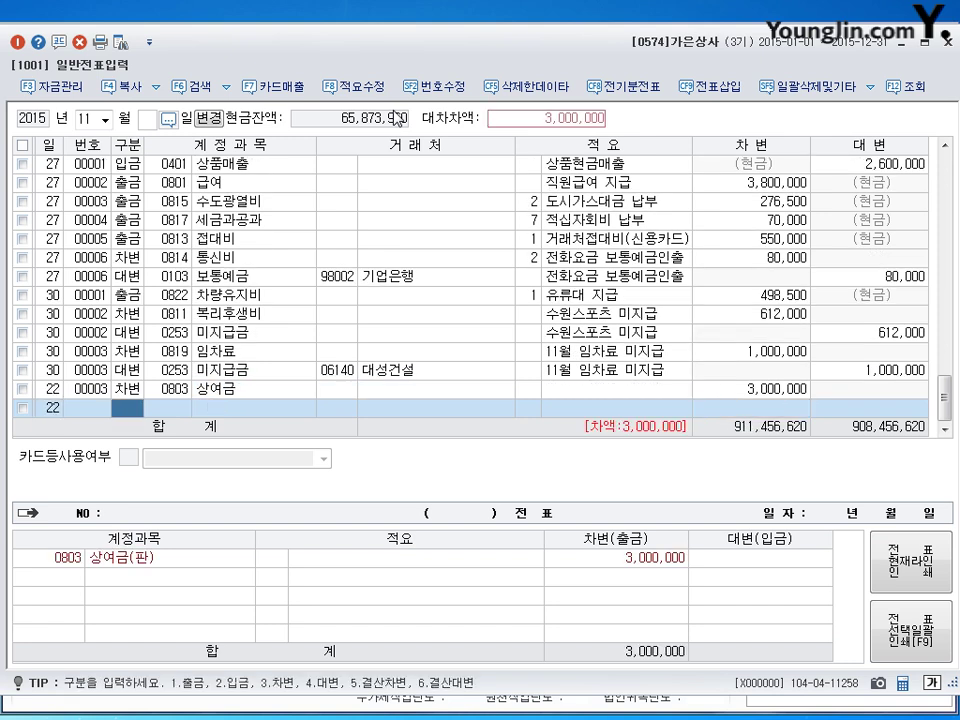
type("410")
key("Return")
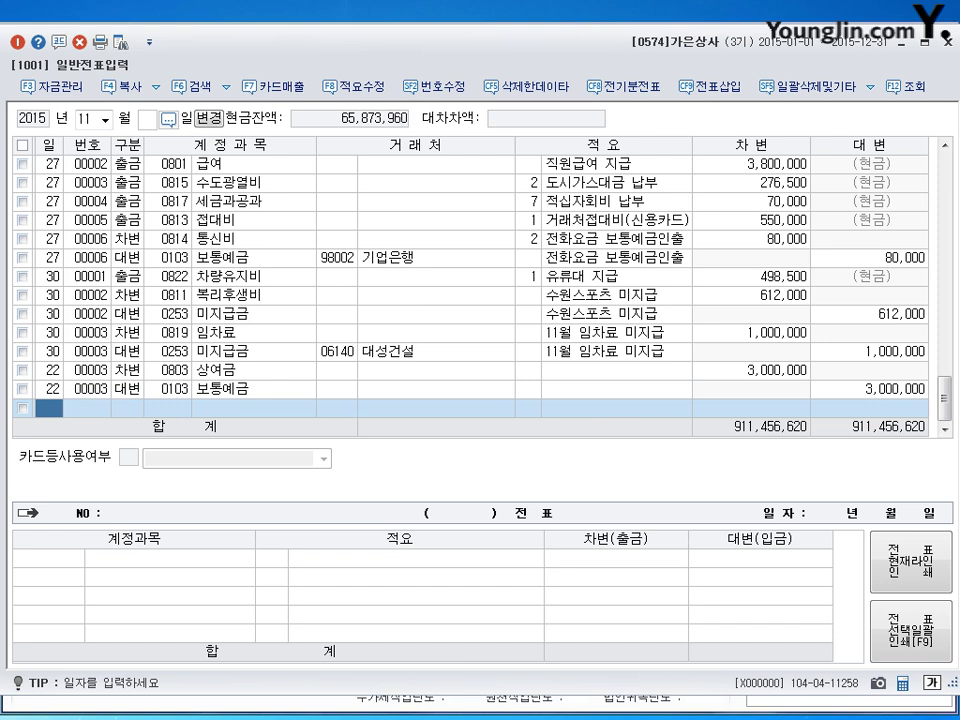
type("28")
key("Return")
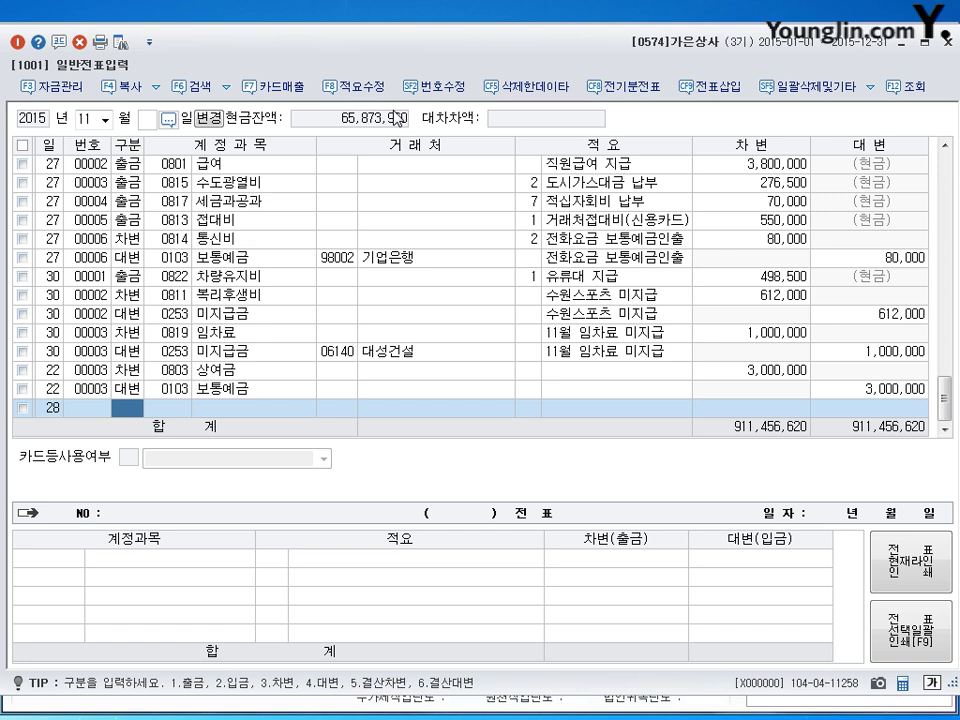
Step: Debit 0103 보통예금 for 10,000,000 on November 28
type("3")
key("Return")
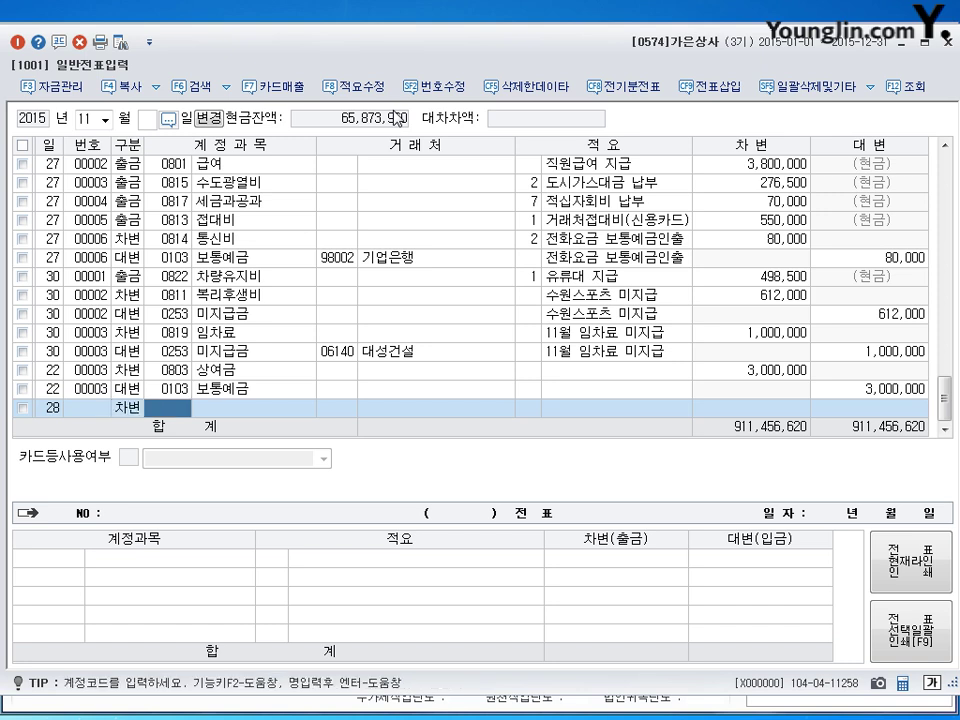
type("0103")
key("Return")
key("Return")
key("Return")
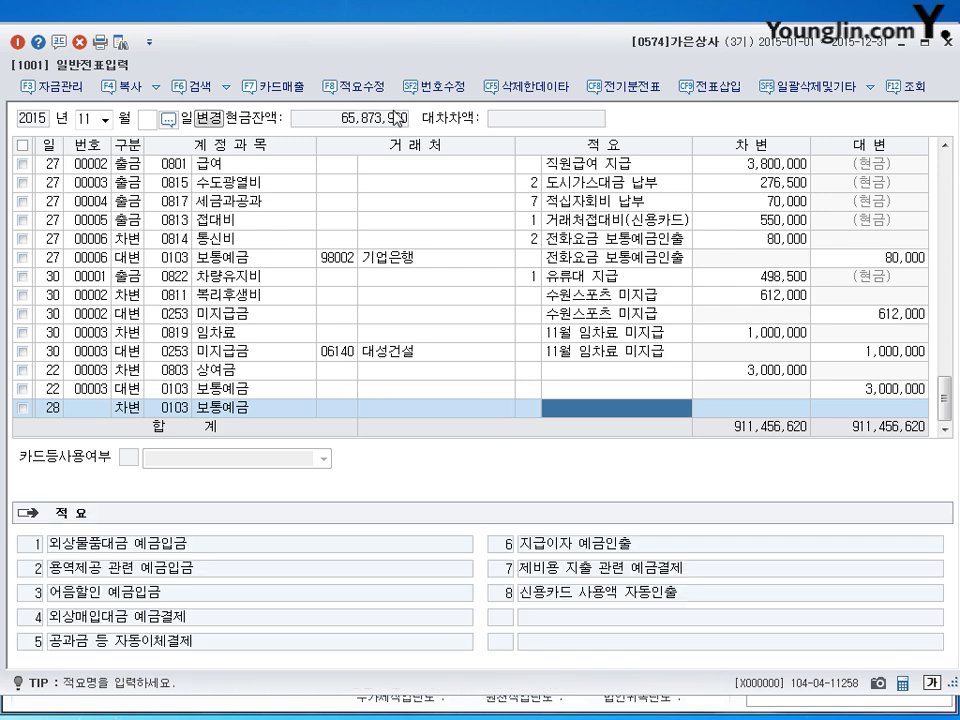
type("10000000")
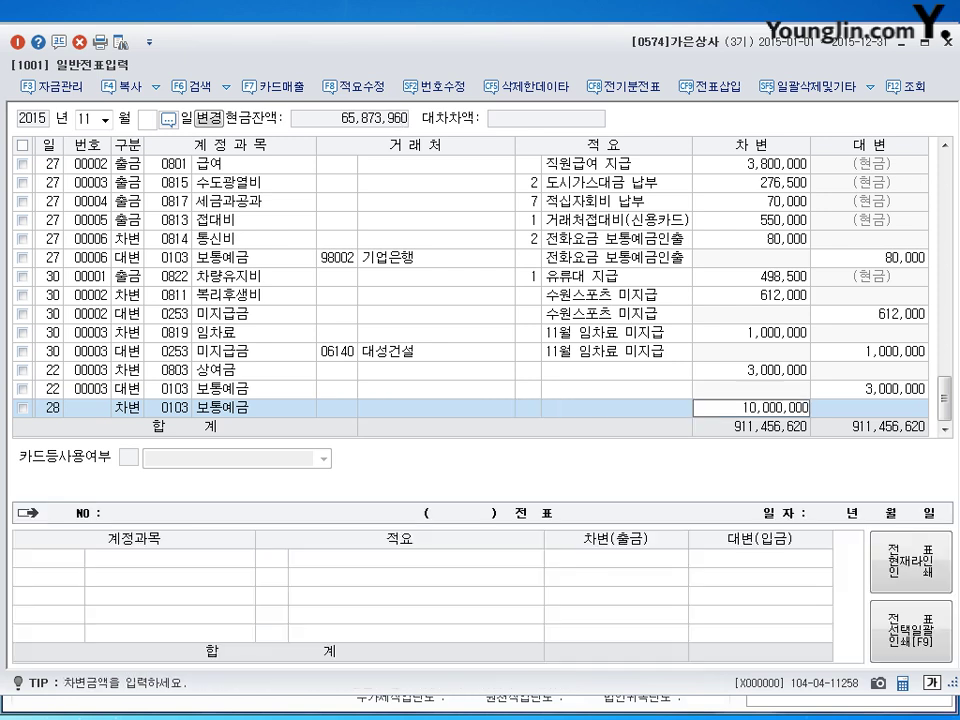
key("Return")
Step: Credit 0232 임차보증금 with partner 대성건설 to balance the voucher
key("Return")
type("4")
key("Return")
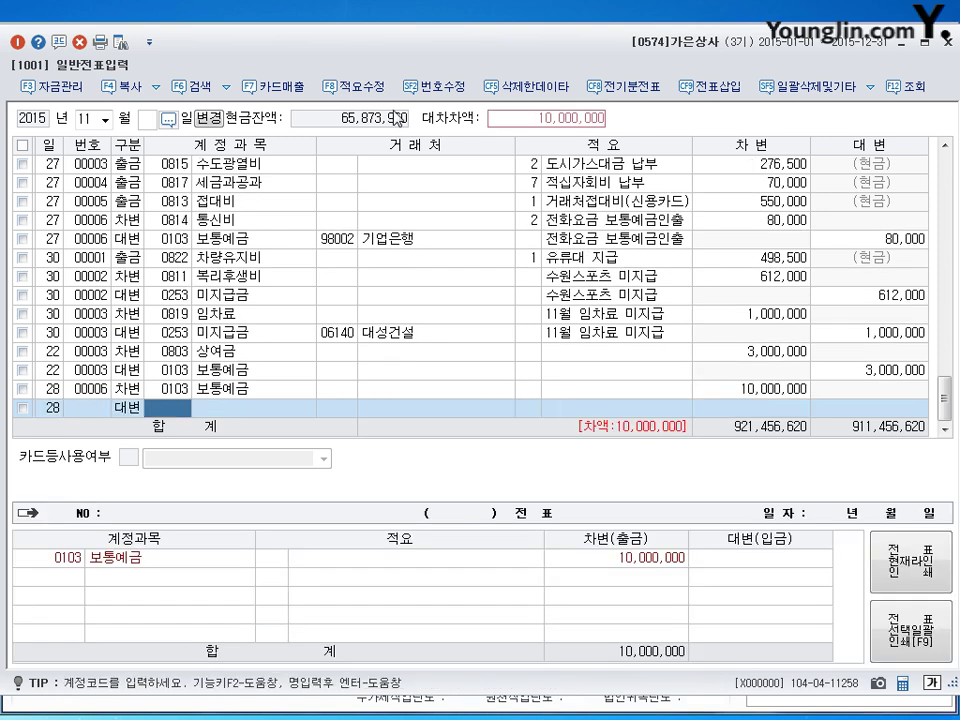
type("232")
key("Return")
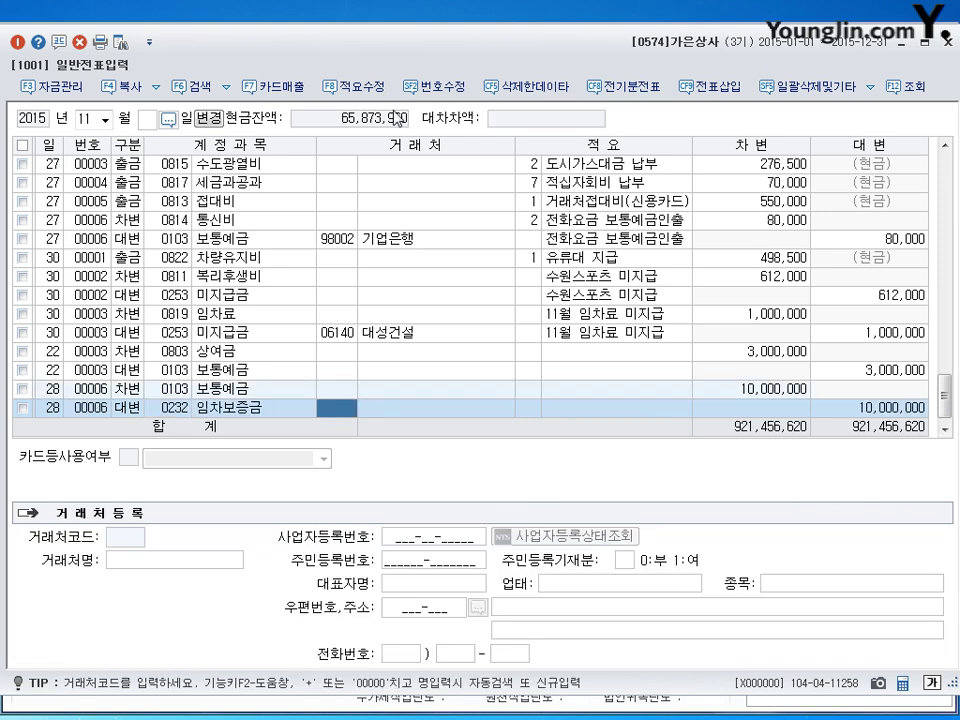
type("대성")
key("Return")
key("Return")
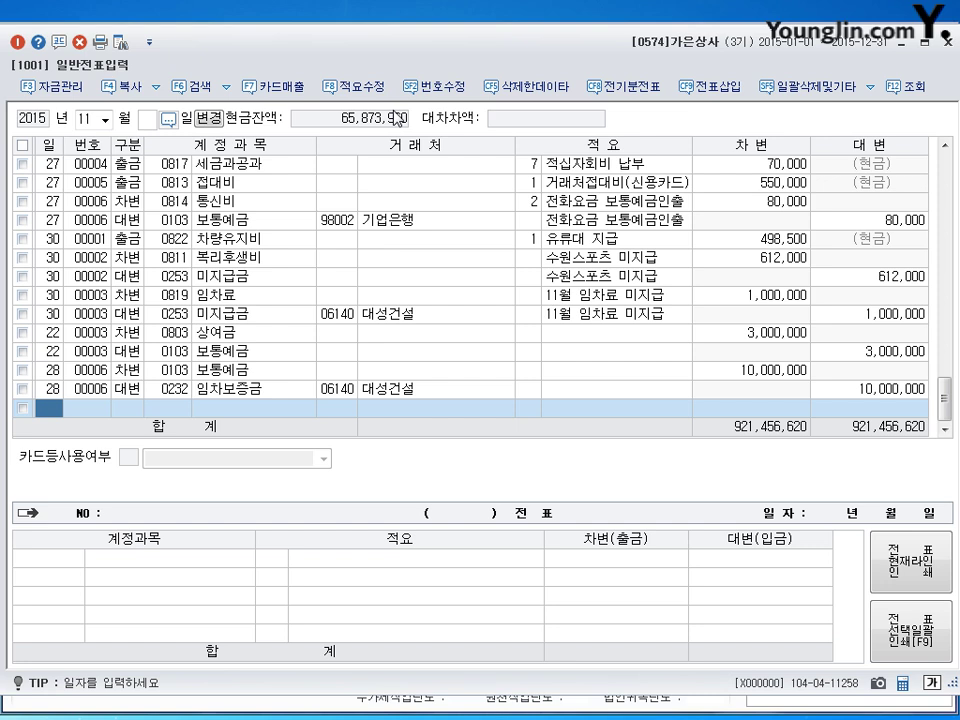
Step: Load the May 3 entries in the general journal
left_click(86, 116)
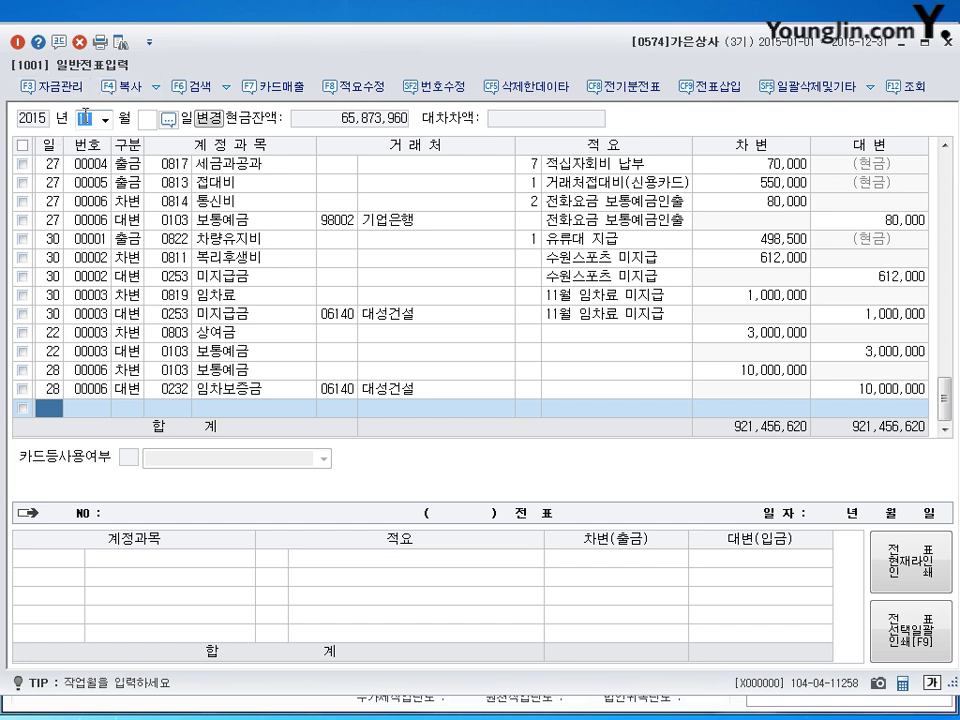
type("05")
key("Return")
type("3")
key("Return")
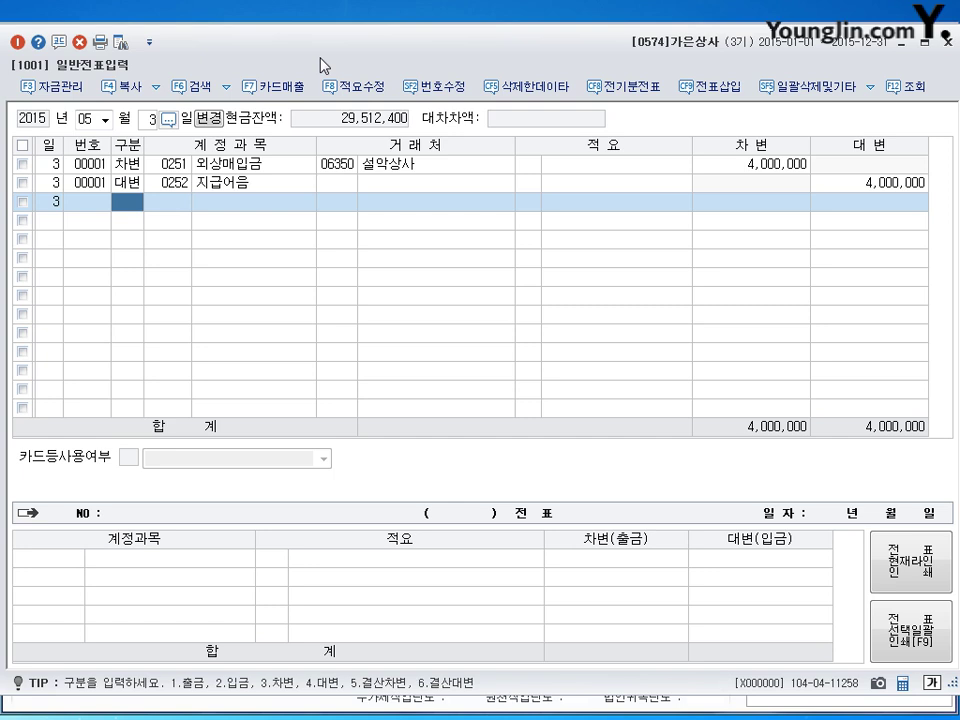
Step: Replace 지급어음 with 0102 당좌예금 on the May 3 voucher, then begin switching to November
left_click(125, 164)
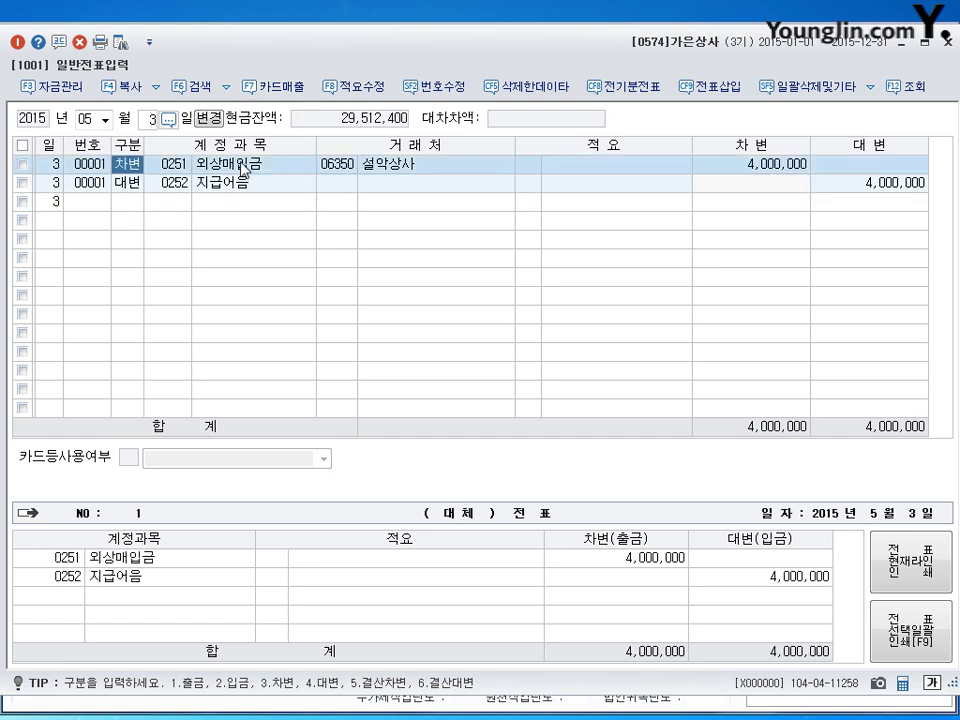
left_click(168, 187)
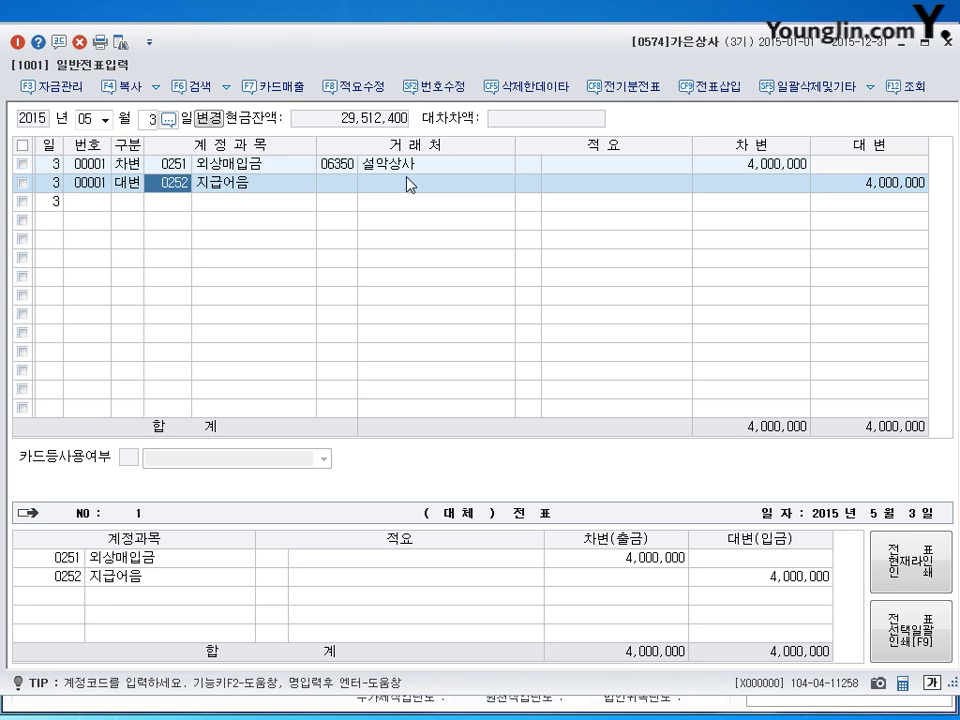
type("0102")
key("Return")
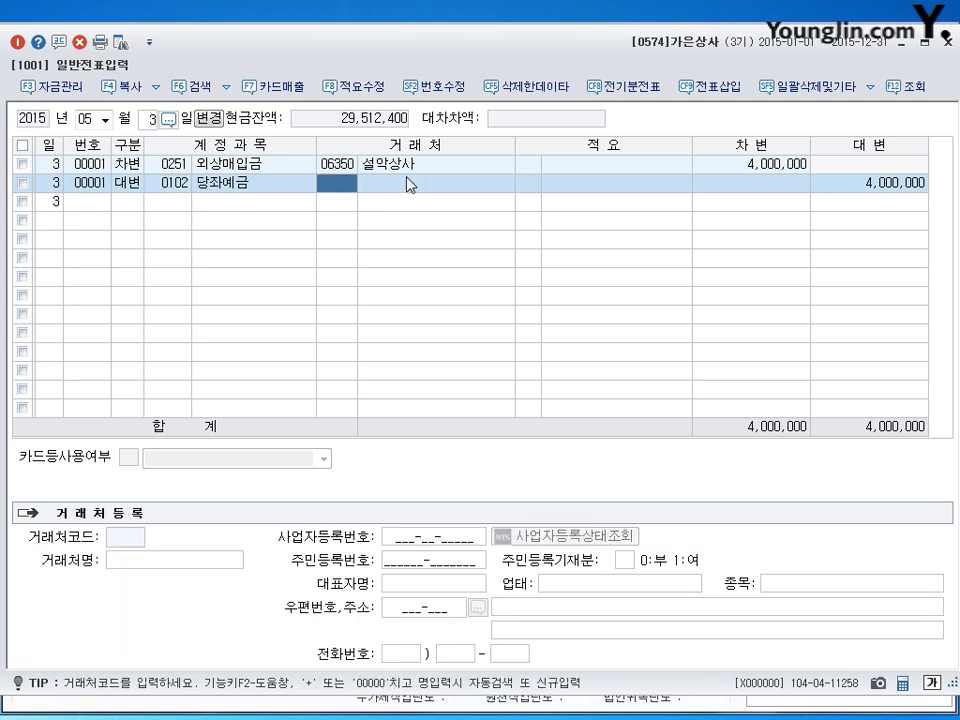
key("Return")
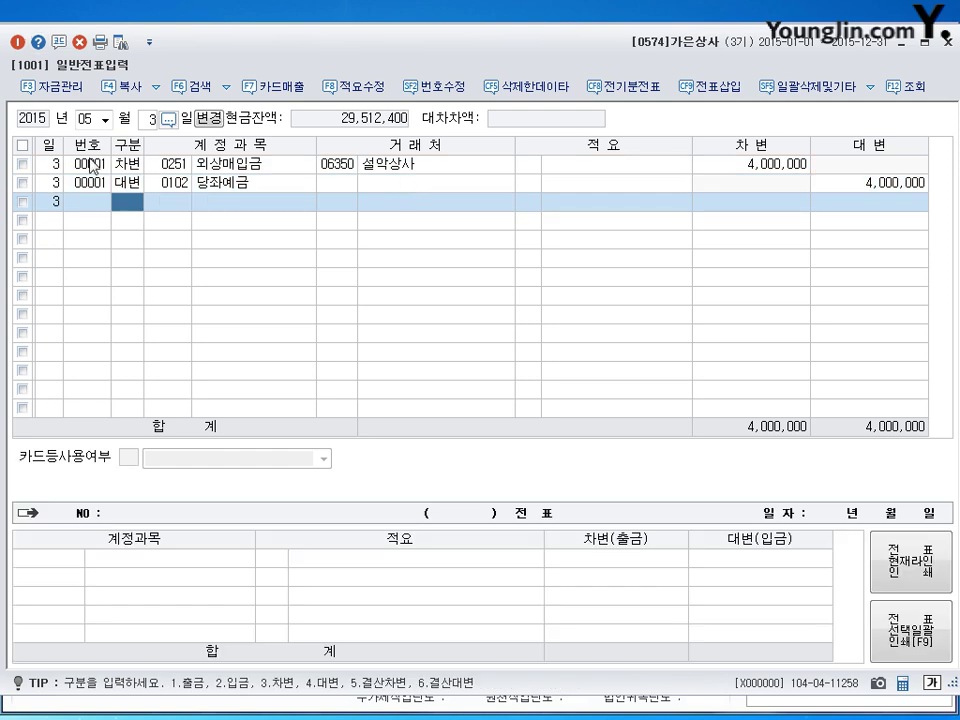
type("11")
type("2")
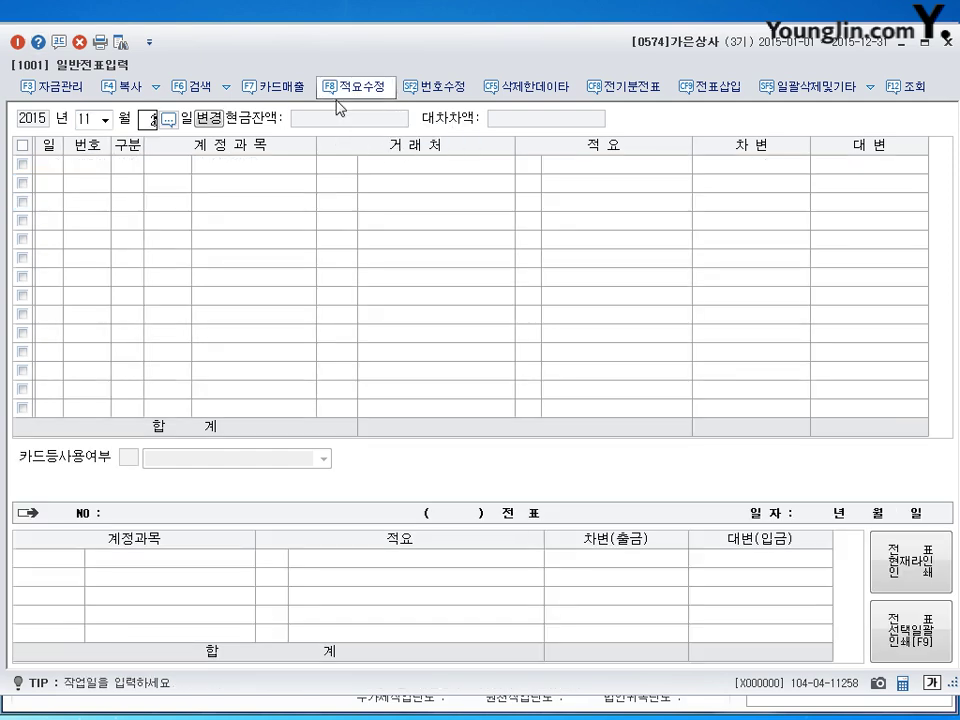
type("0")
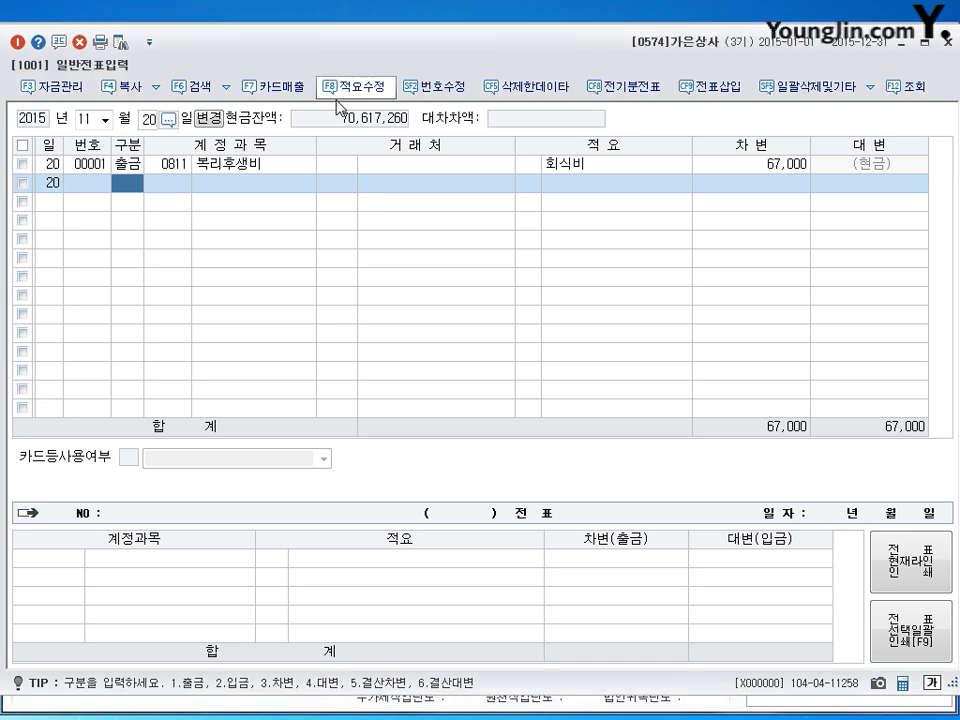
Step: Change the November 20 회식비 entry to 0813 접대비 and its amount from 67,000 to 76,000
left_click(160, 165)
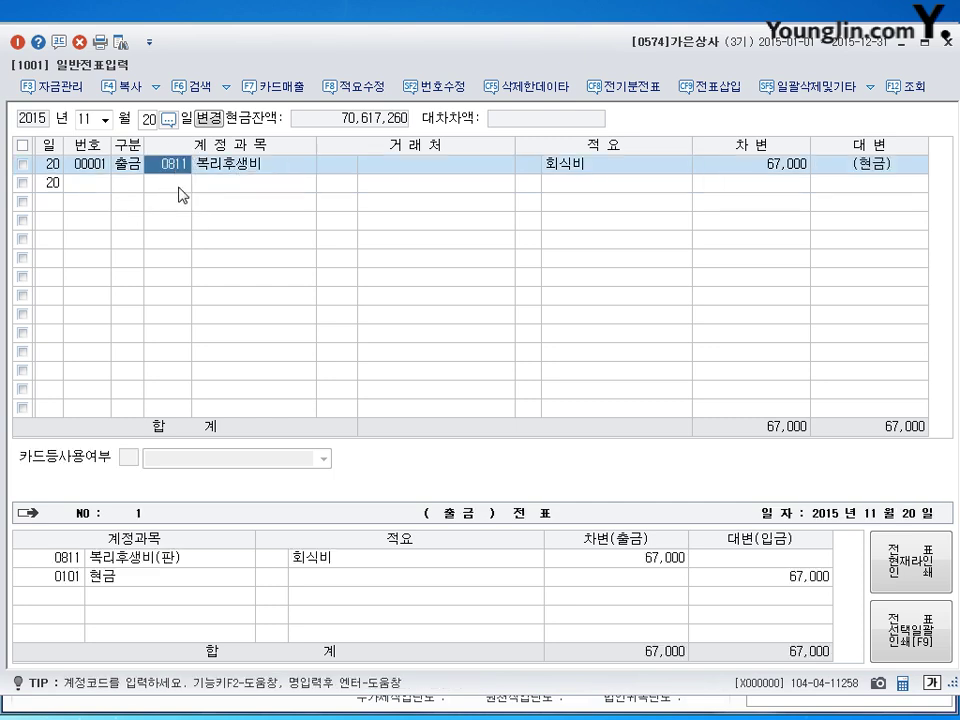
type("0813")
key("Return")
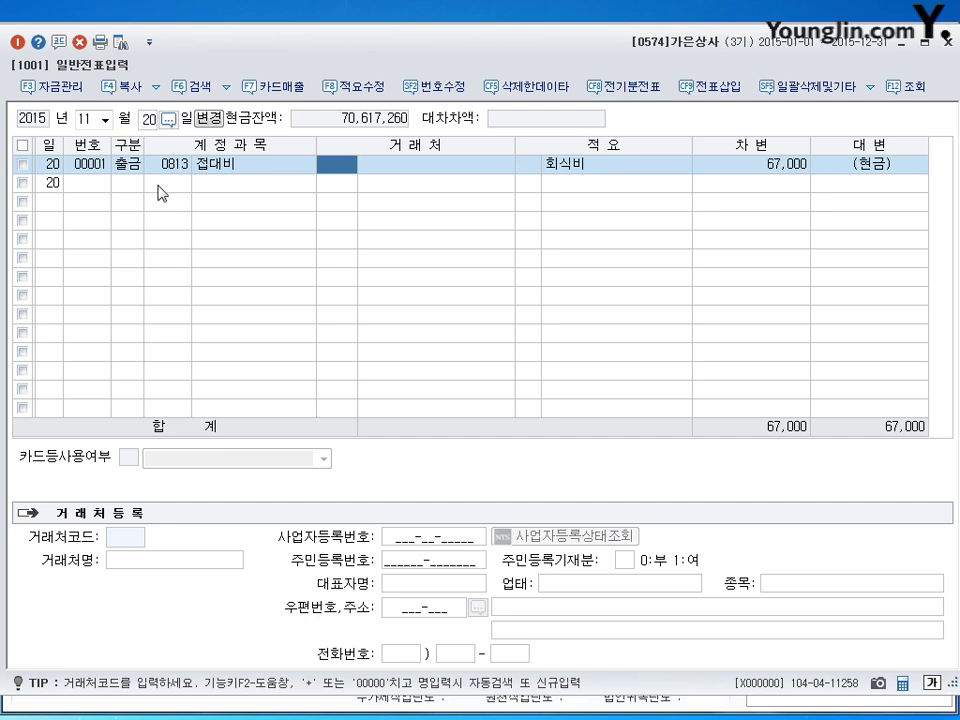
left_click(176, 168)
left_click(767, 162)
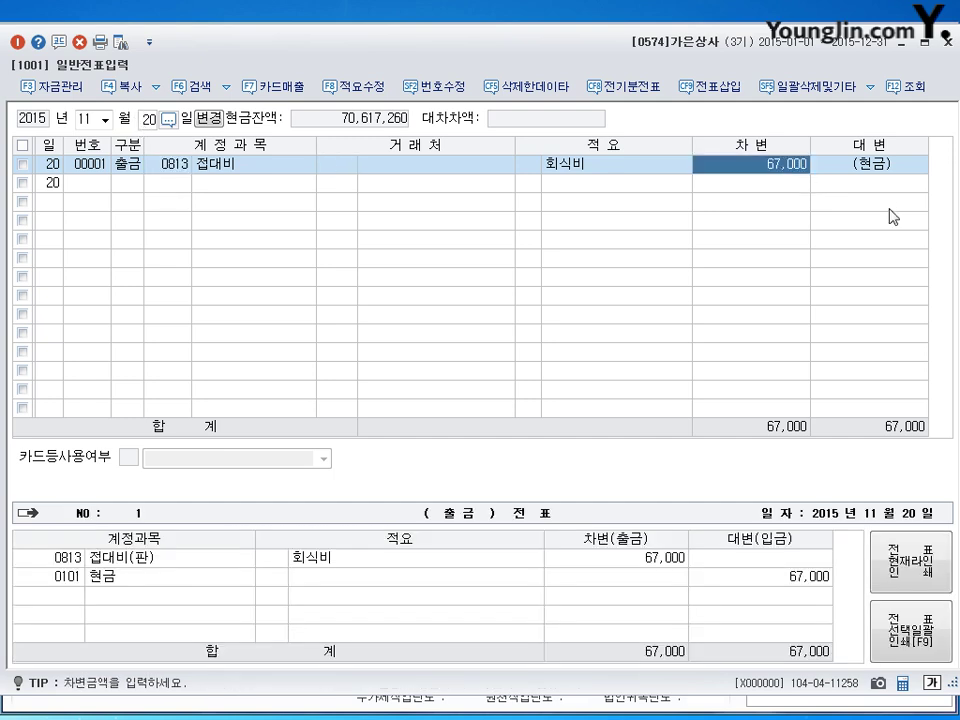
type("76,000")
key("Return")
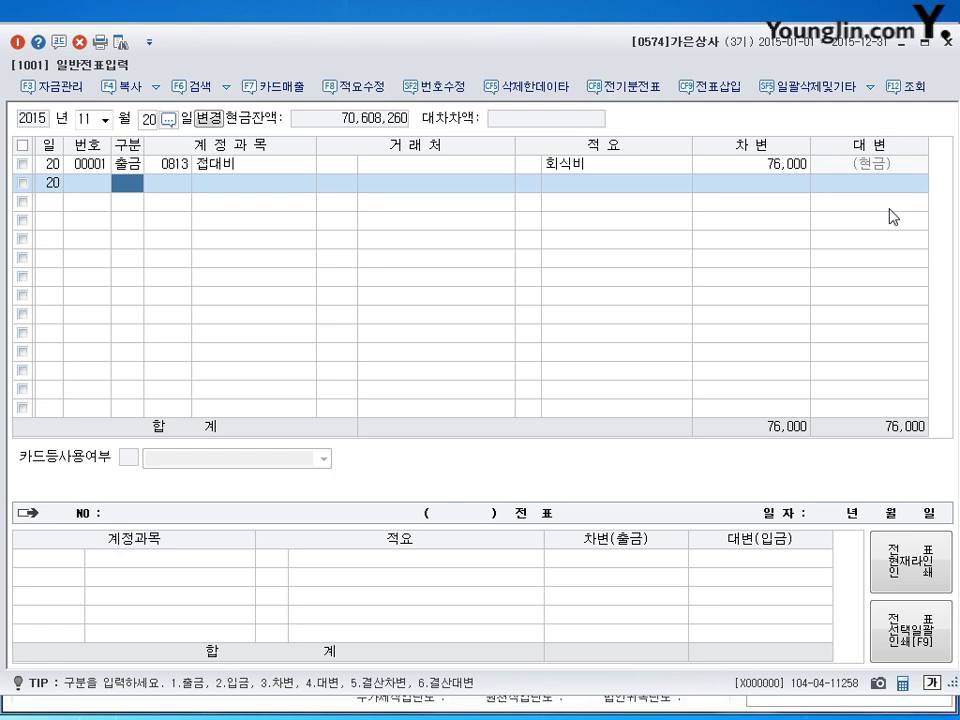
left_click(86, 117)
Step: Load the December journal entries
type("12")
key("Return")
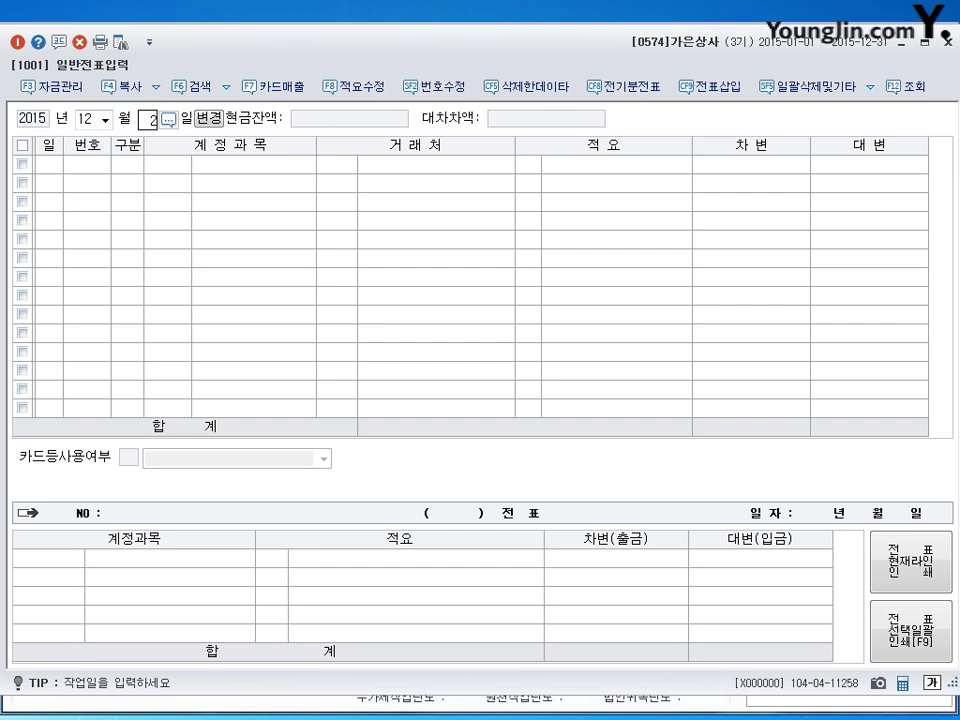
key("Return")
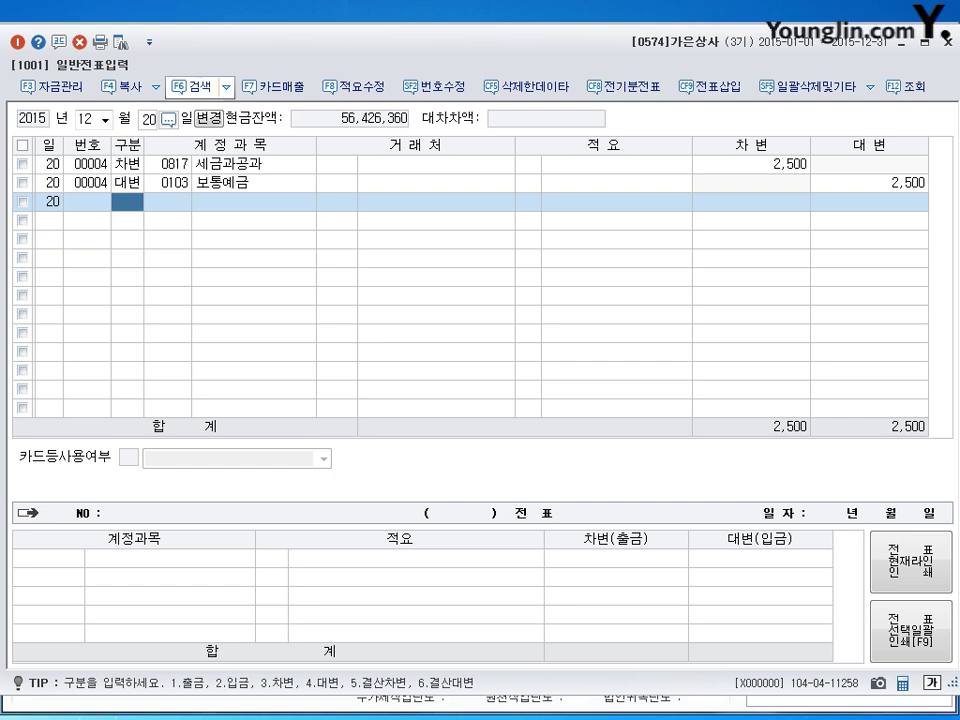
Step: Change the December 20 debit account from 세금과공과 to 0831 수수료비용
left_click(167, 163)
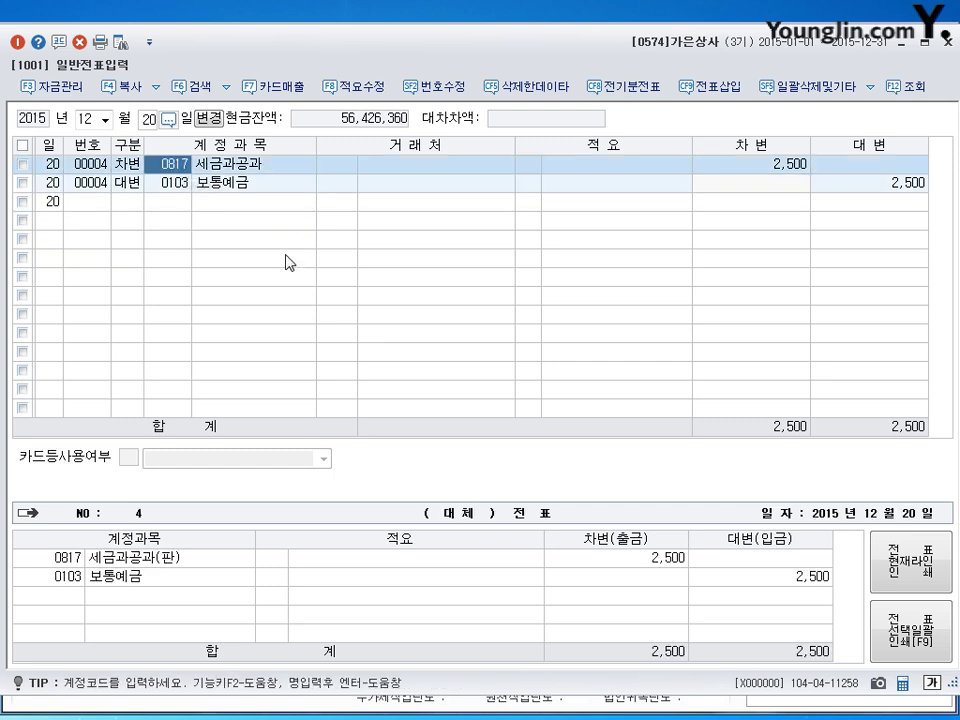
type("0831")
key("Return")
key("Down")
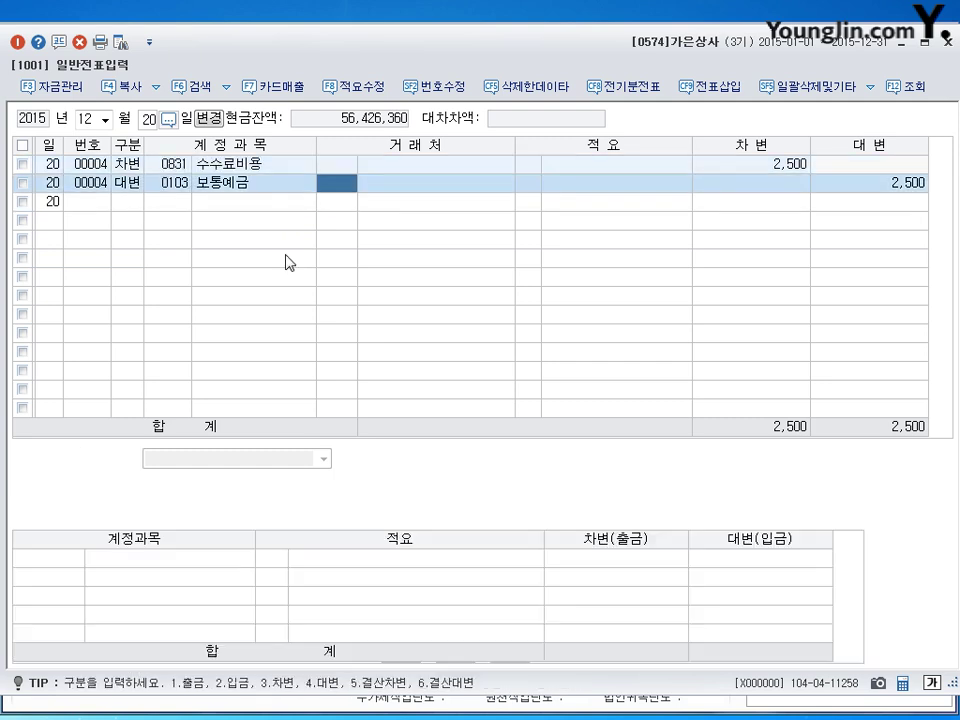
key("Down")
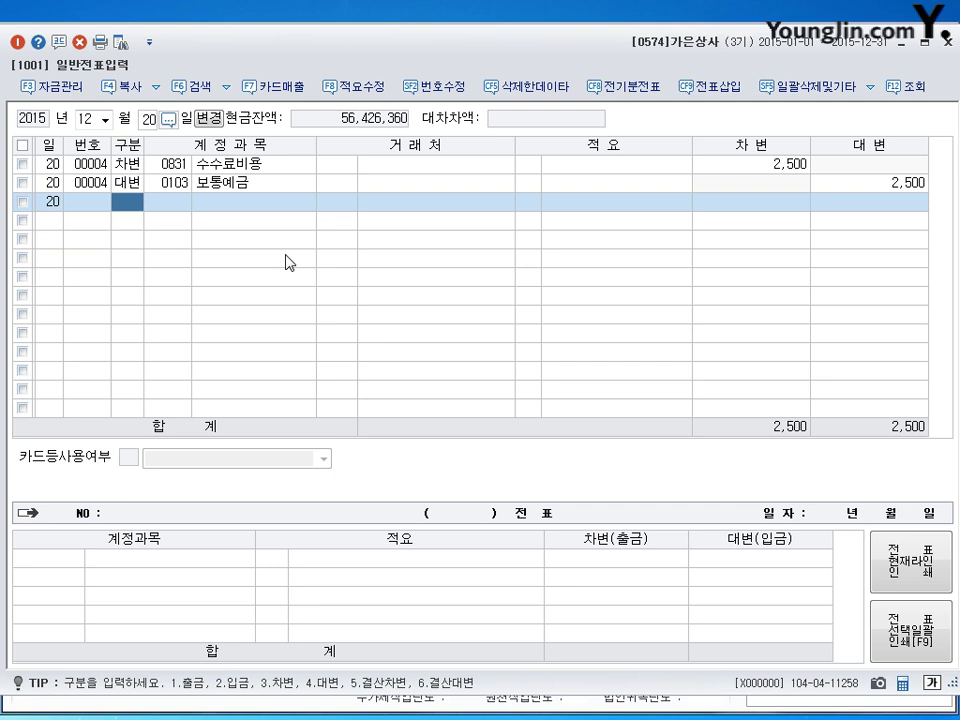
left_click(203, 119)
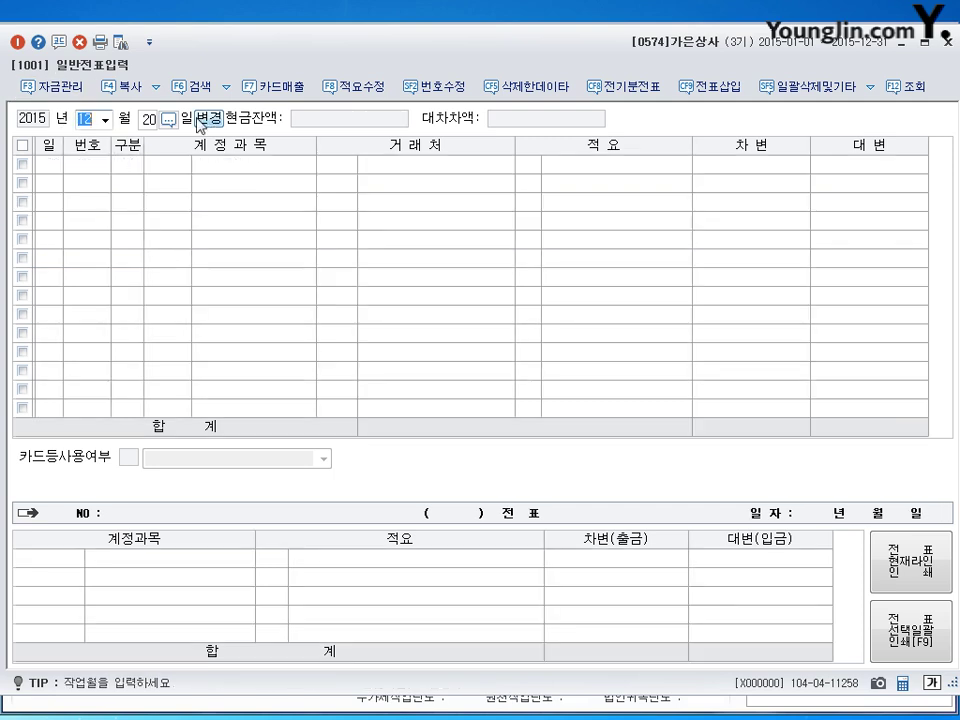
Step: On December 31, debit 0818 감가상각비 for 1,300,000
key("Return")
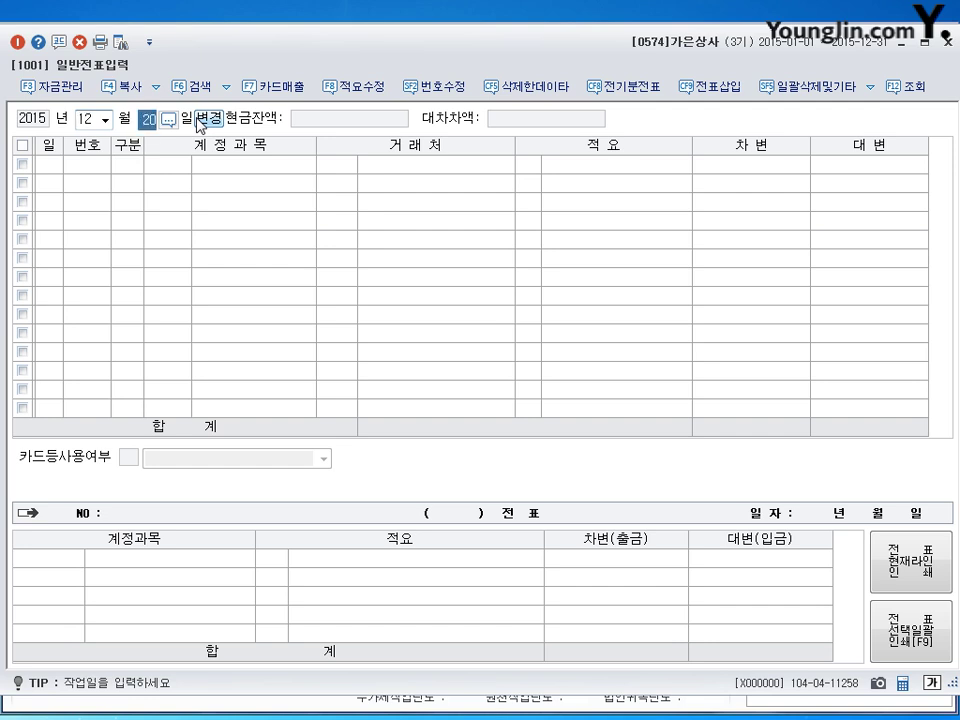
type("31")
key("Return")
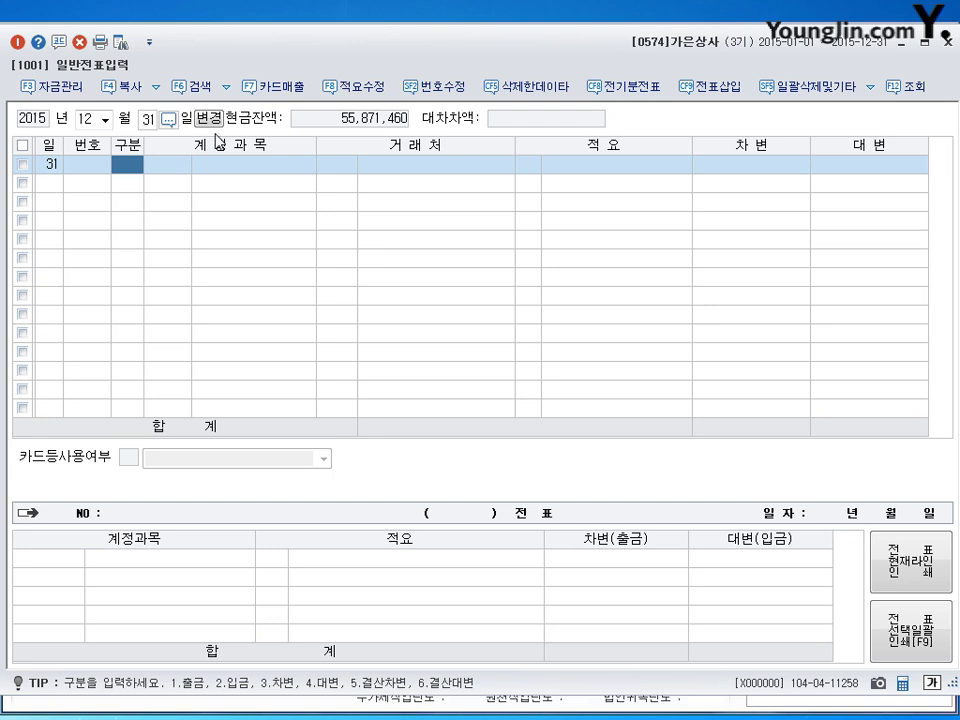
type("3")
key("Return")
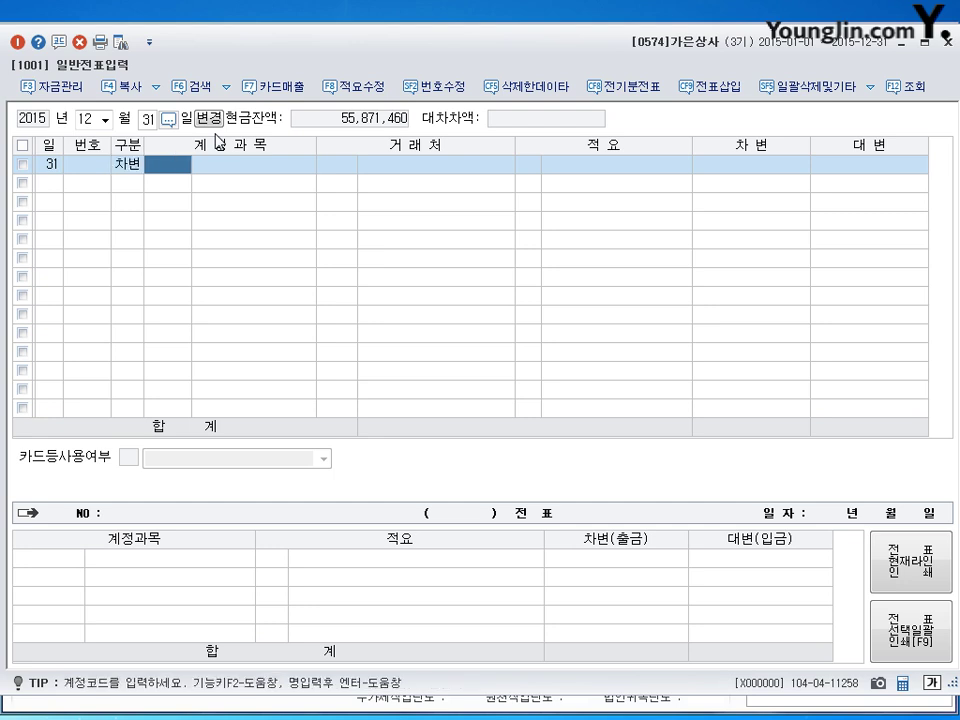
type("818")
key("Return")
key("Return")
key("Return")
key("Return")
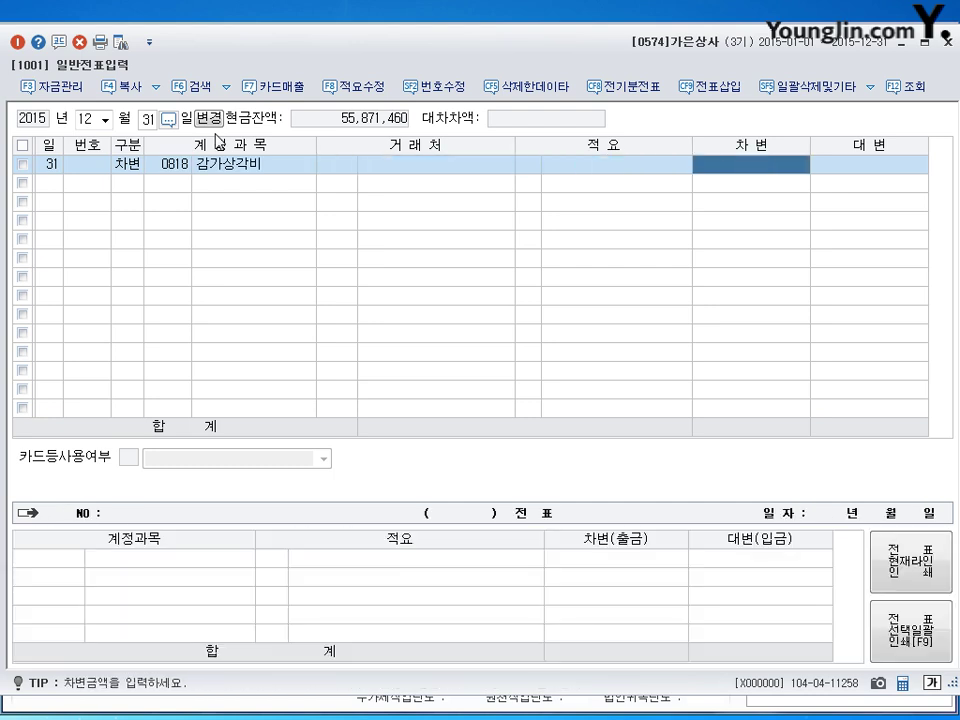
type("1300000")
key("Return")
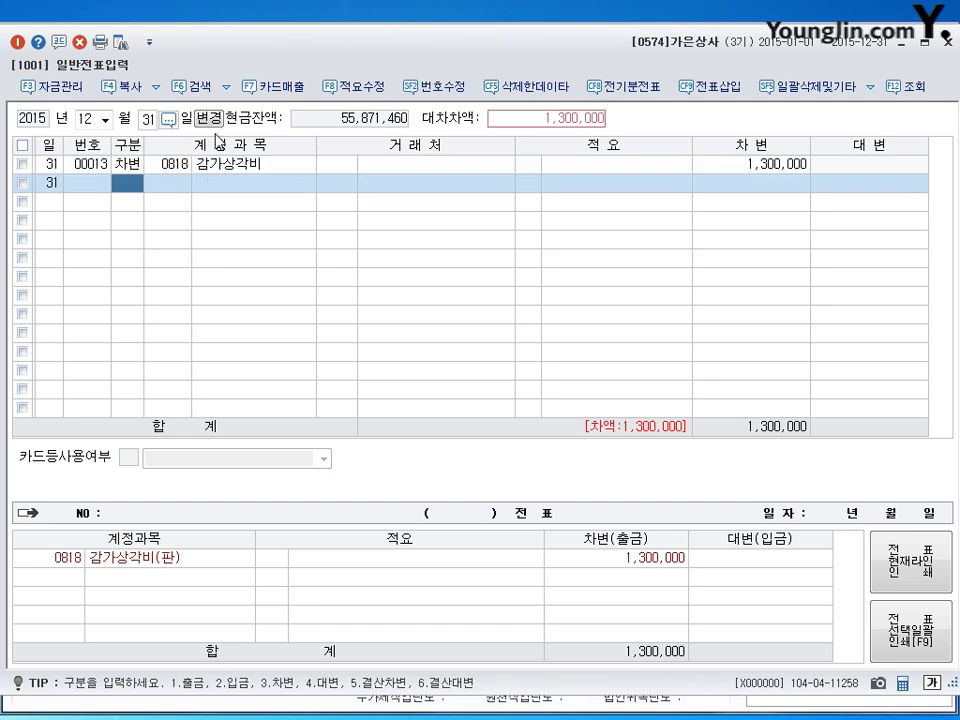
Step: Credit 0213 감가상각누계액 for 500,000, found by searching 감가
type("4")
key("Return")
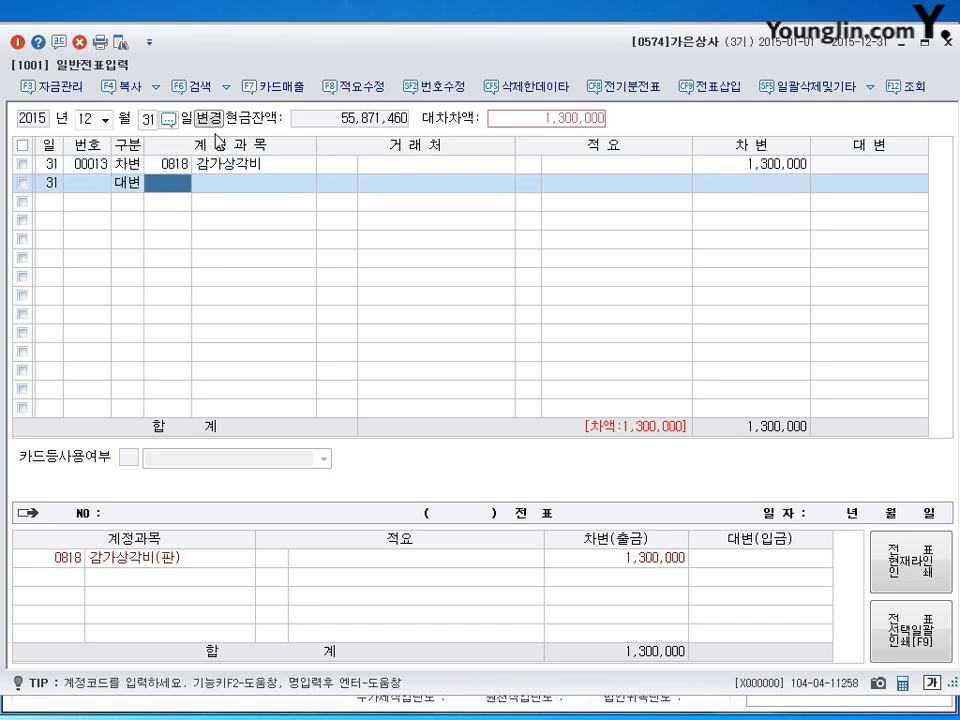
type("ㄱㅁ개")
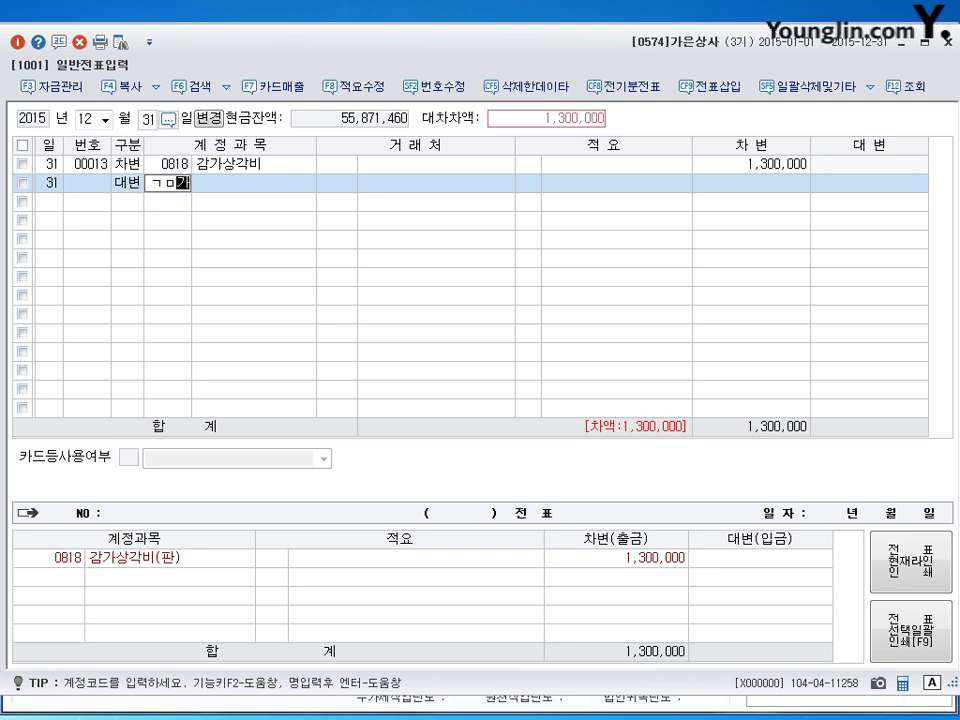
key("Return")
key("BackSpace")
key("BackSpace")
key("BackSpace")
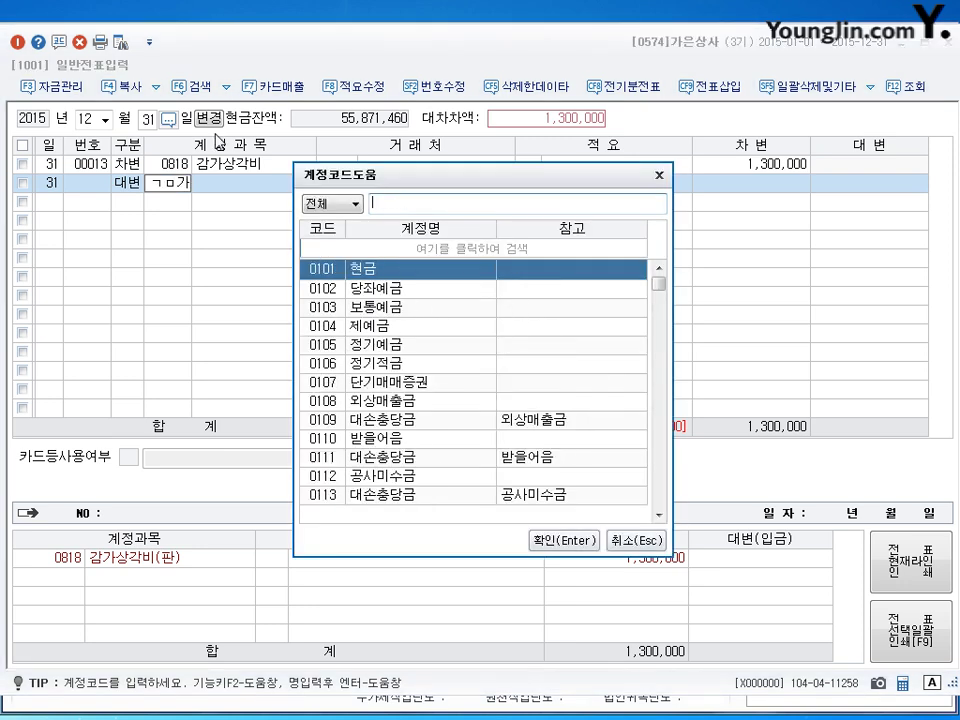
type("ㄱ감가")
key("Down")
key("Down")
key("Down")
key("Down")
key("Down")
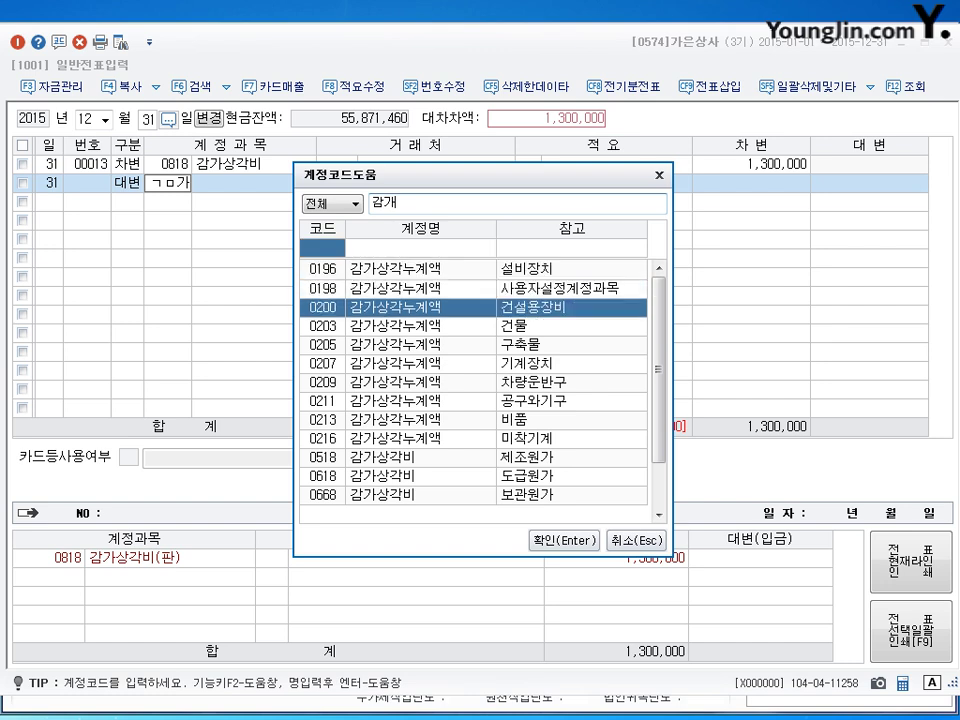
key("Down")
key("Down")
key("Down")
key("Return")
key("Return")
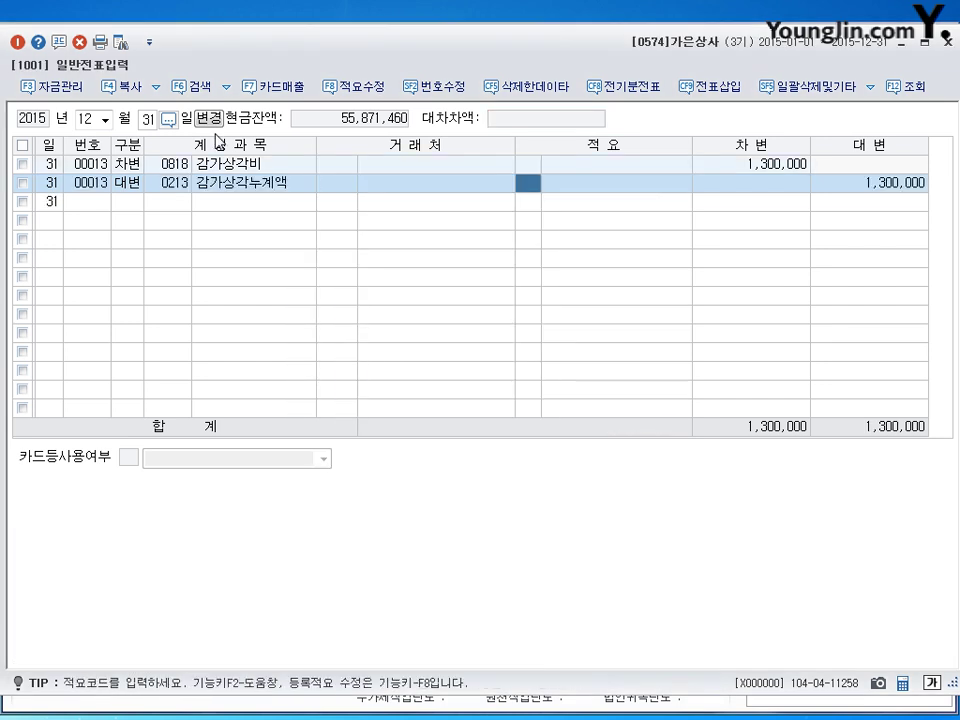
key("Return")
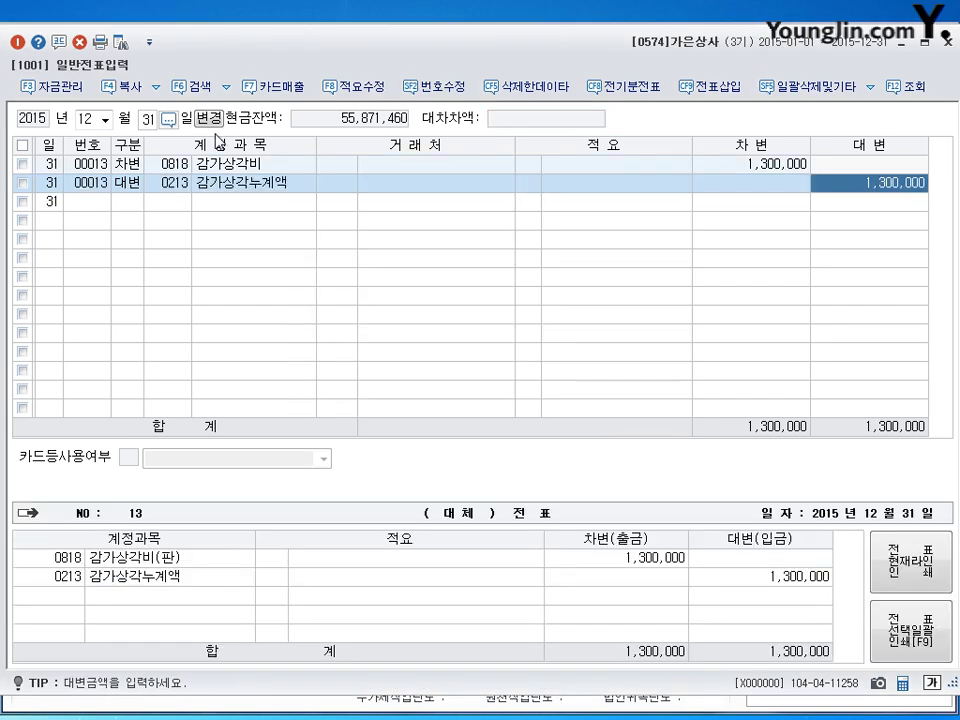
type("500000")
key("Return")
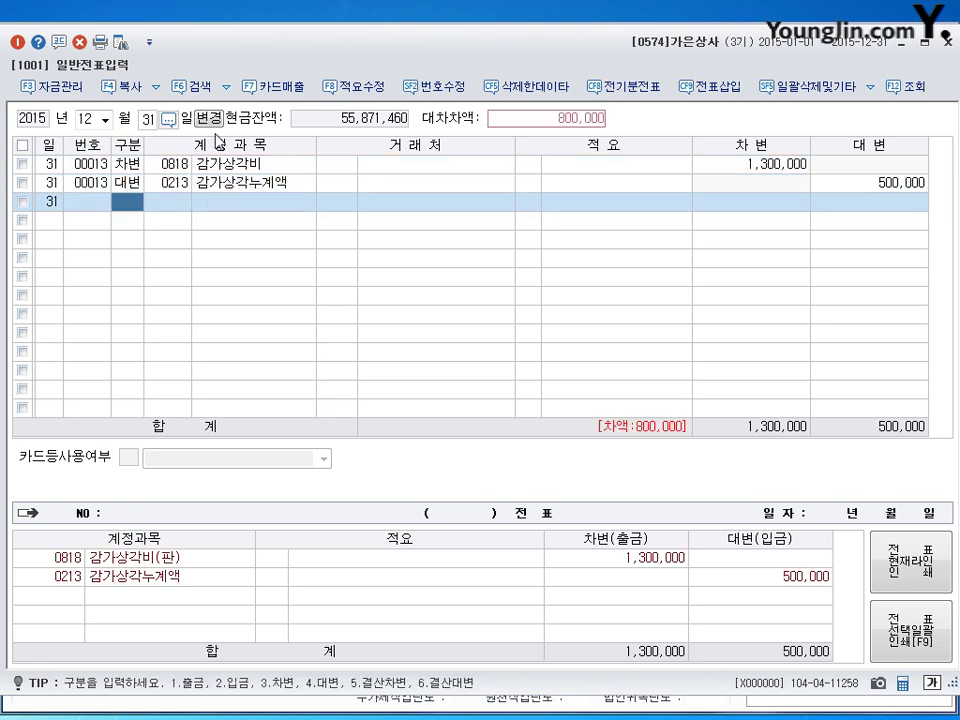
Step: Add the 800,000 credit line to account 0209 감가상각누계액
key("4")
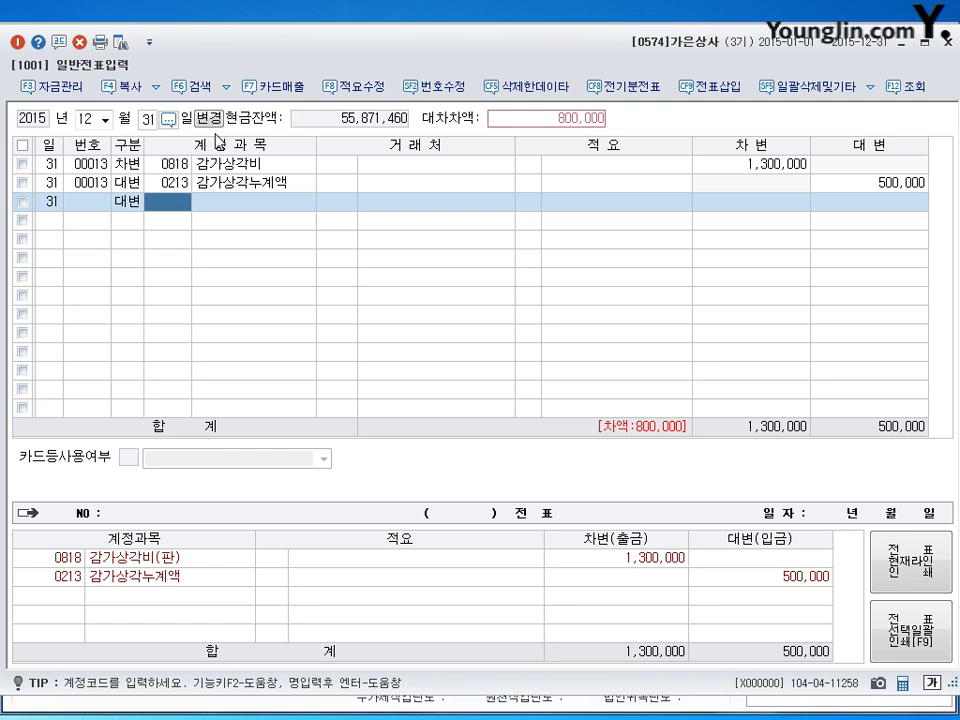
type("0209")
key("Return")
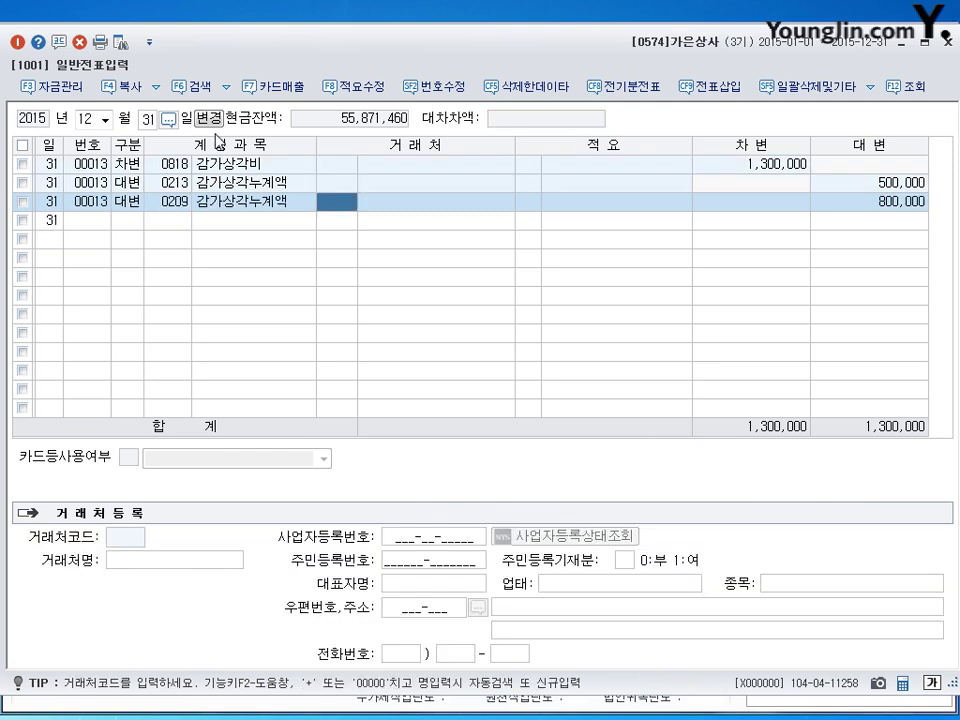
key("Return")
key("Return")
key("Return")
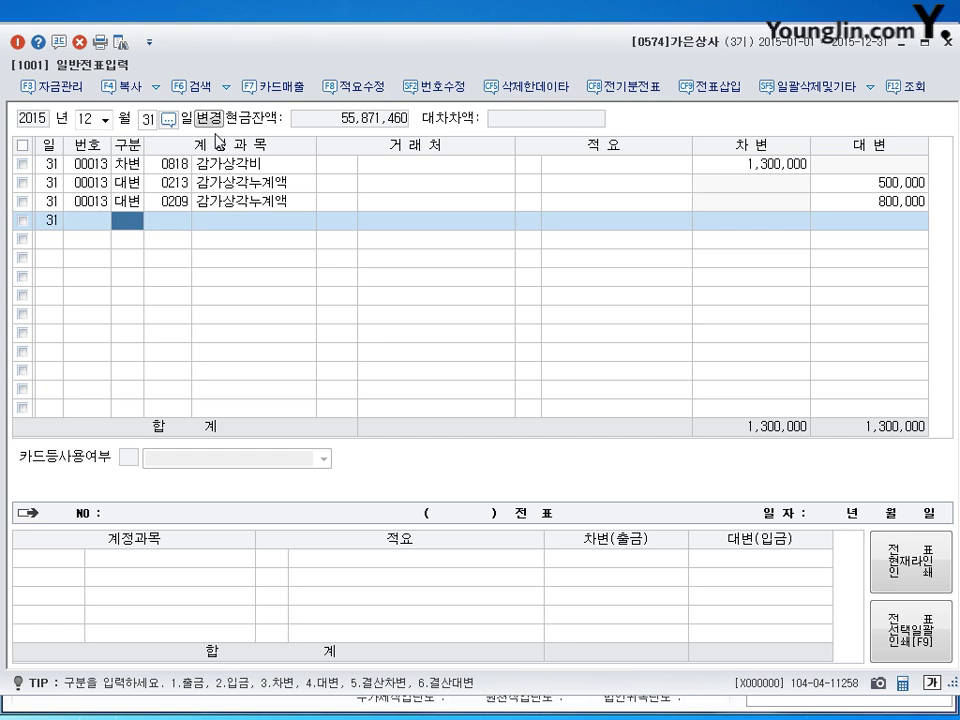
Step: Close the journal and load the 합계잔액시산표 through December 31
left_click(909, 42)
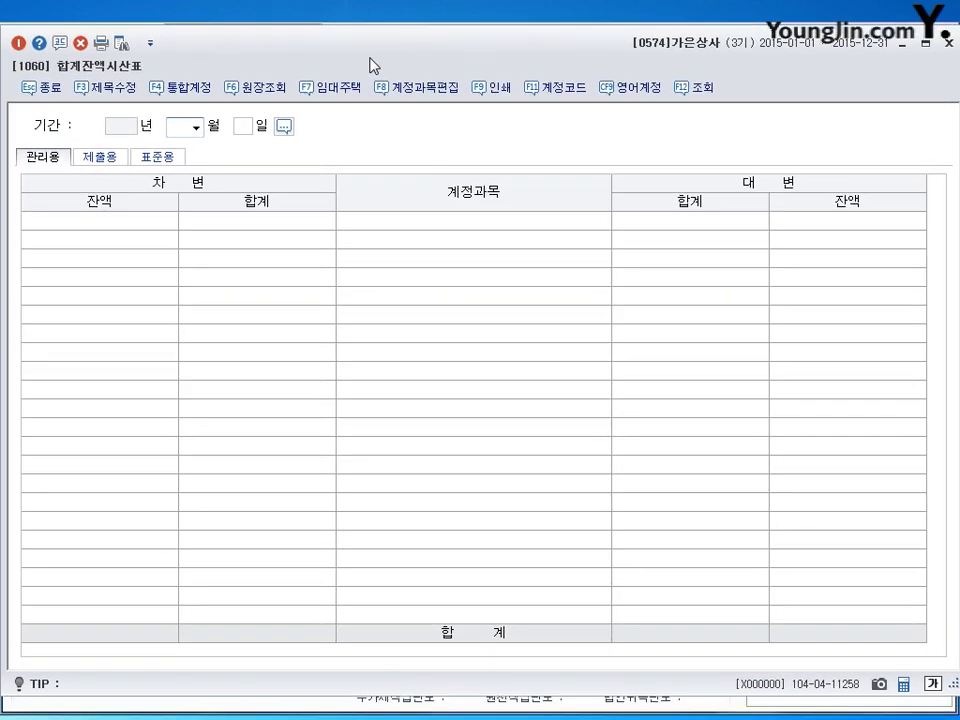
type("12")
key("Return")
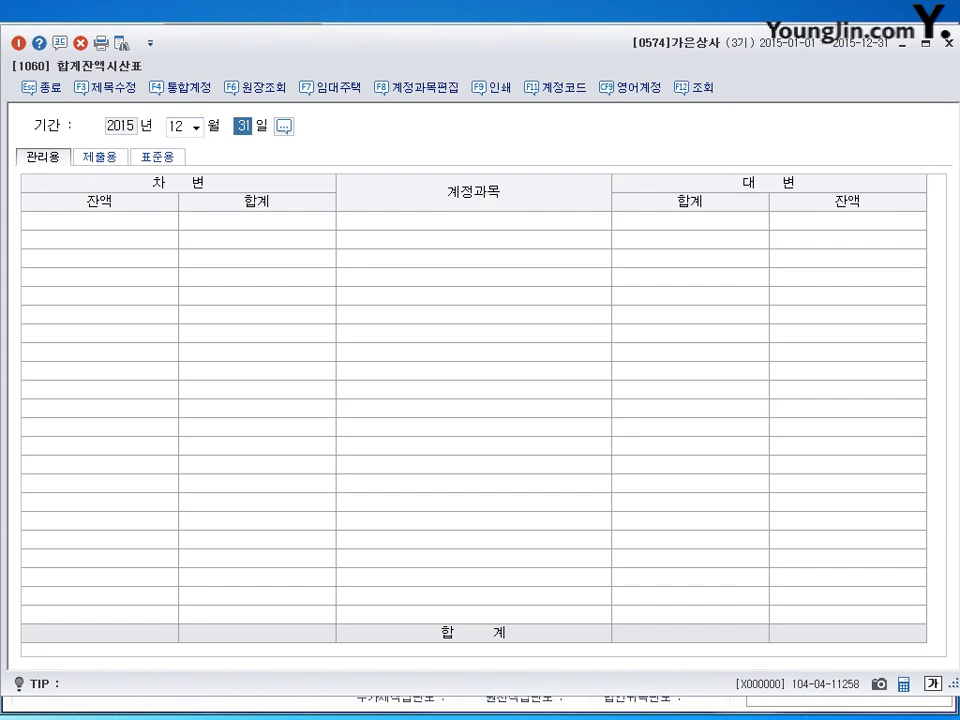
key("Return")
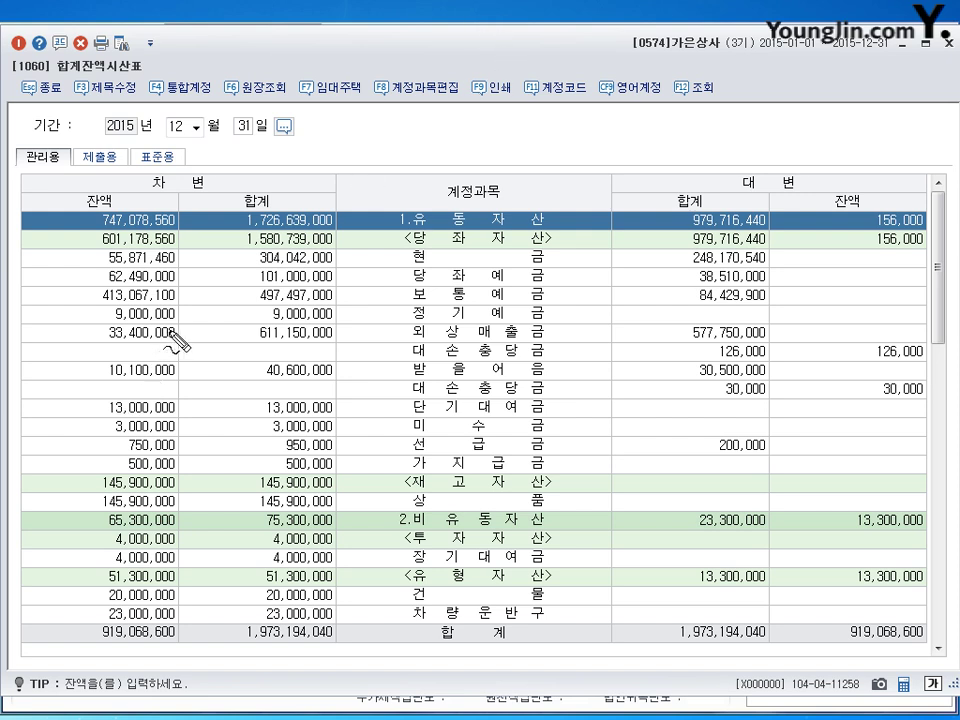
Step: Mark the 외상매출금 balance 33,400,000 and its 126,000 allowance
mouse_move(84, 190)
left_mouse_down()
mouse_move(66, 205)
mouse_move(115, 188)
left_mouse_up()
mouse_move(178, 326)
left_mouse_down()
mouse_move(137, 346)
mouse_move(197, 321)
mouse_move(190, 340)
mouse_move(227, 336)
mouse_move(226, 326)
mouse_move(239, 346)
left_mouse_up()
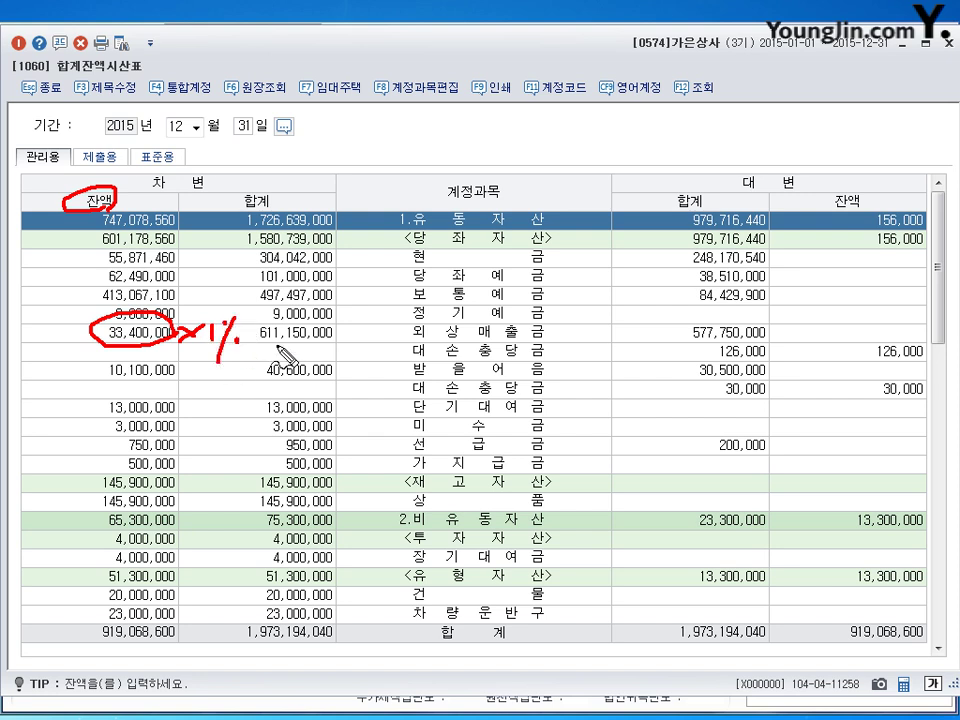
left_click_drag(803, 350, 824, 350)
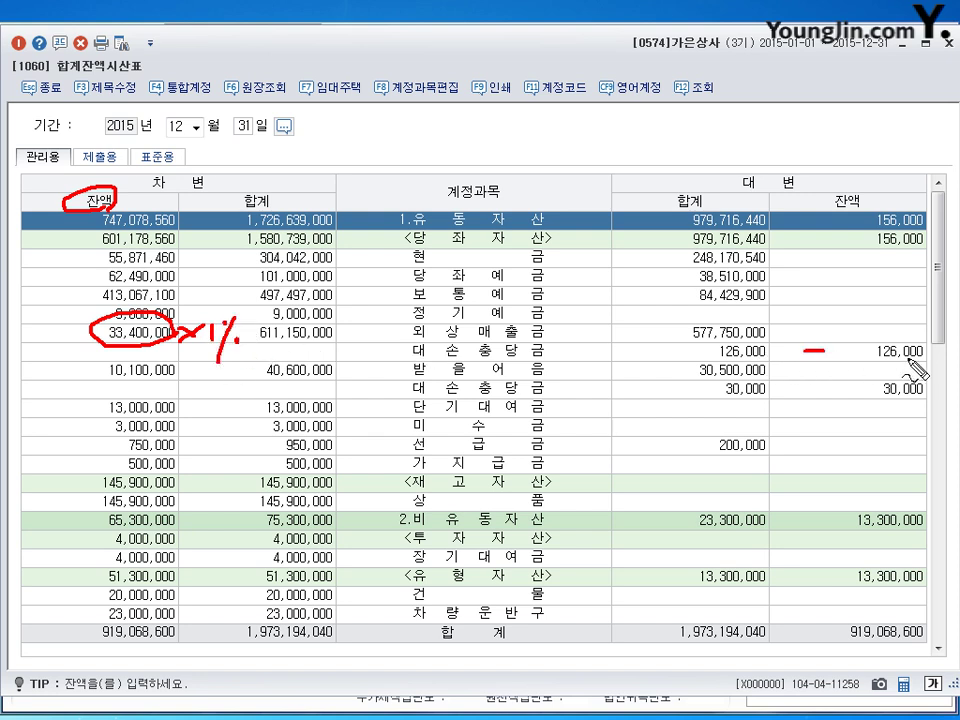
mouse_move(925, 335)
left_mouse_down()
mouse_move(917, 350)
mouse_move(938, 352)
left_mouse_up()
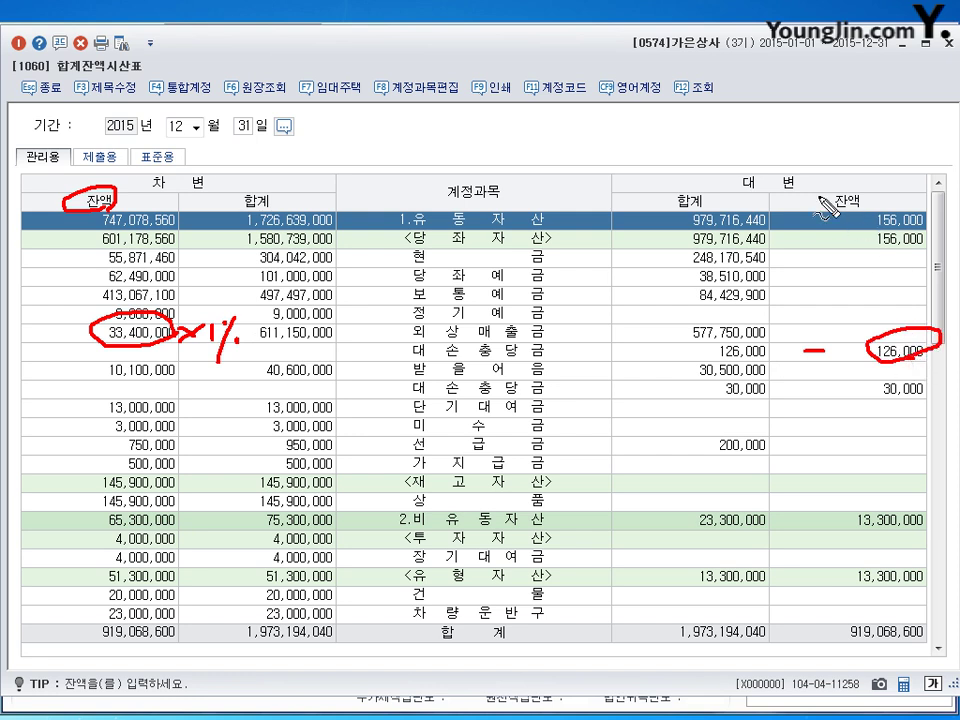
left_click_drag(868, 182, 860, 210)
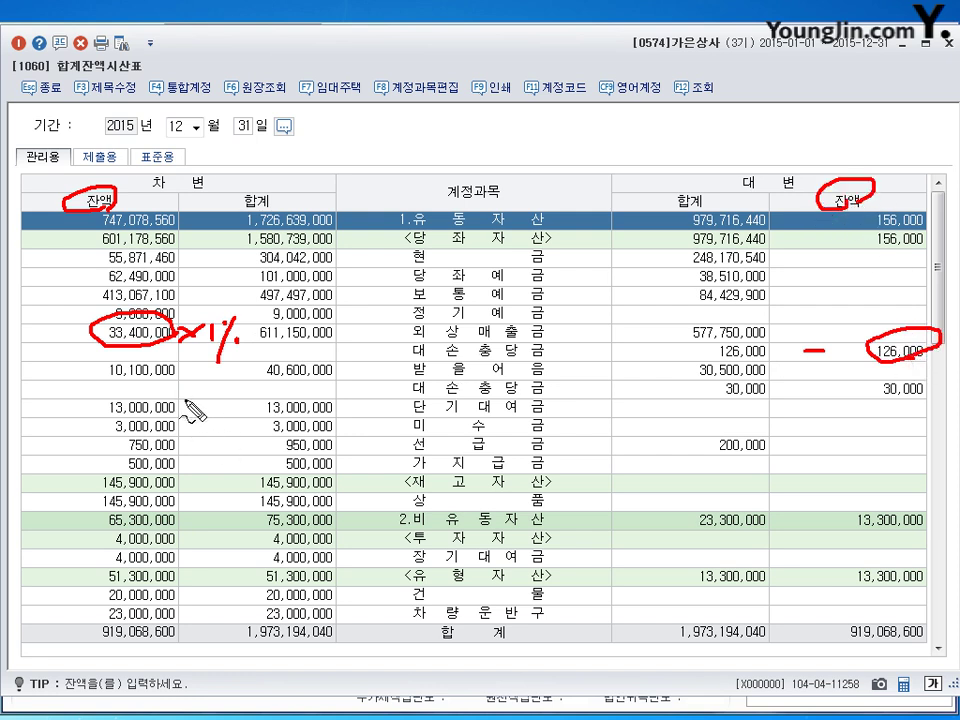
Step: Note 10,100,000 × 1% for 받을어음, mark its 30,000 allowance, and close the report
mouse_move(175, 362)
left_mouse_down()
mouse_move(107, 385)
mouse_move(211, 385)
left_mouse_up()
left_click(197, 376)
mouse_move(212, 367)
left_mouse_down()
mouse_move(196, 386)
mouse_move(232, 386)
left_mouse_up()
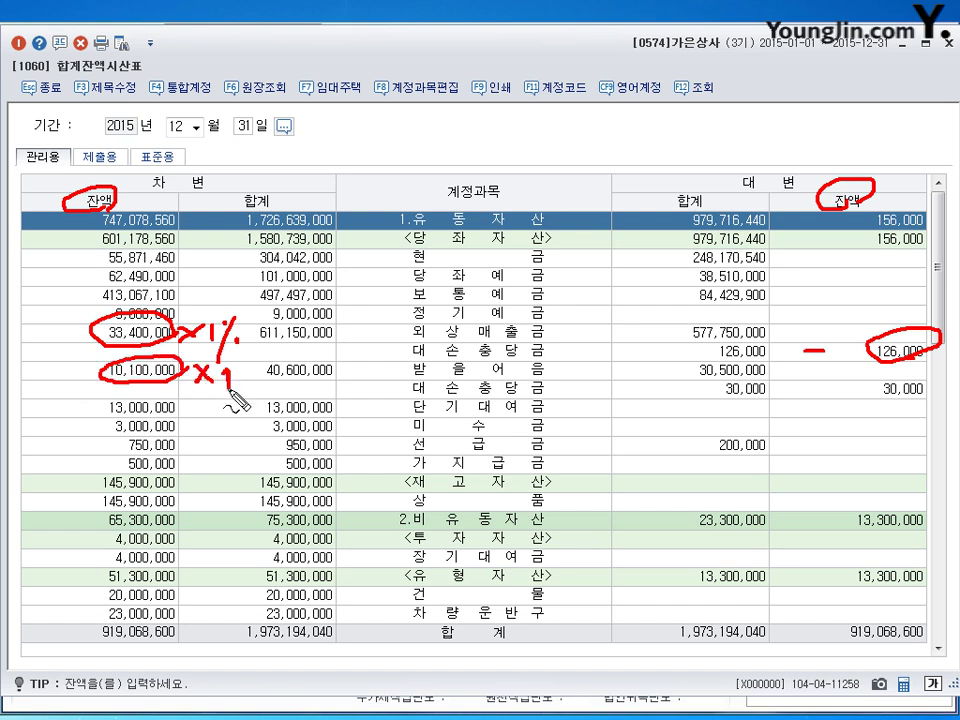
left_click(243, 372)
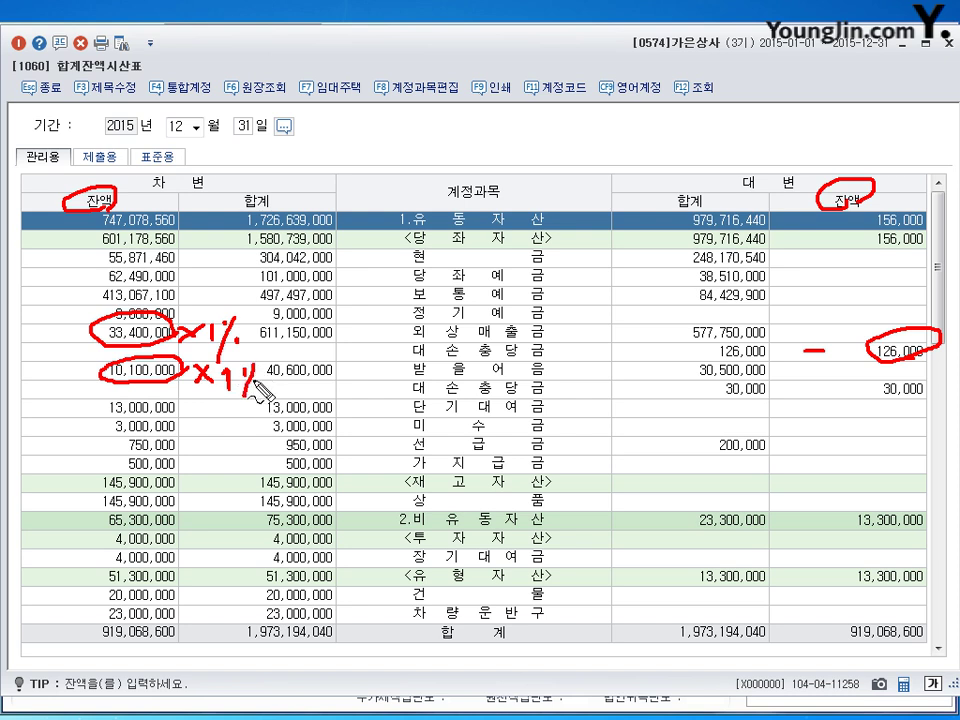
left_click_drag(256, 368, 243, 389)
left_click(255, 386)
left_click_drag(836, 393, 848, 392)
left_click_drag(935, 380, 940, 384)
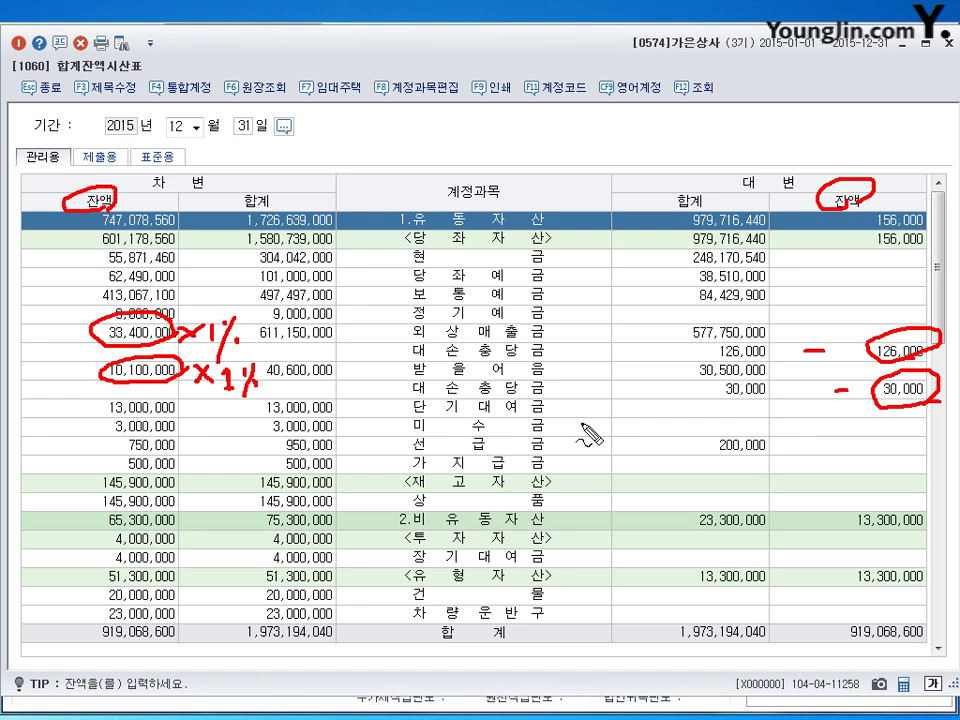
key("Escape")
key("Escape")
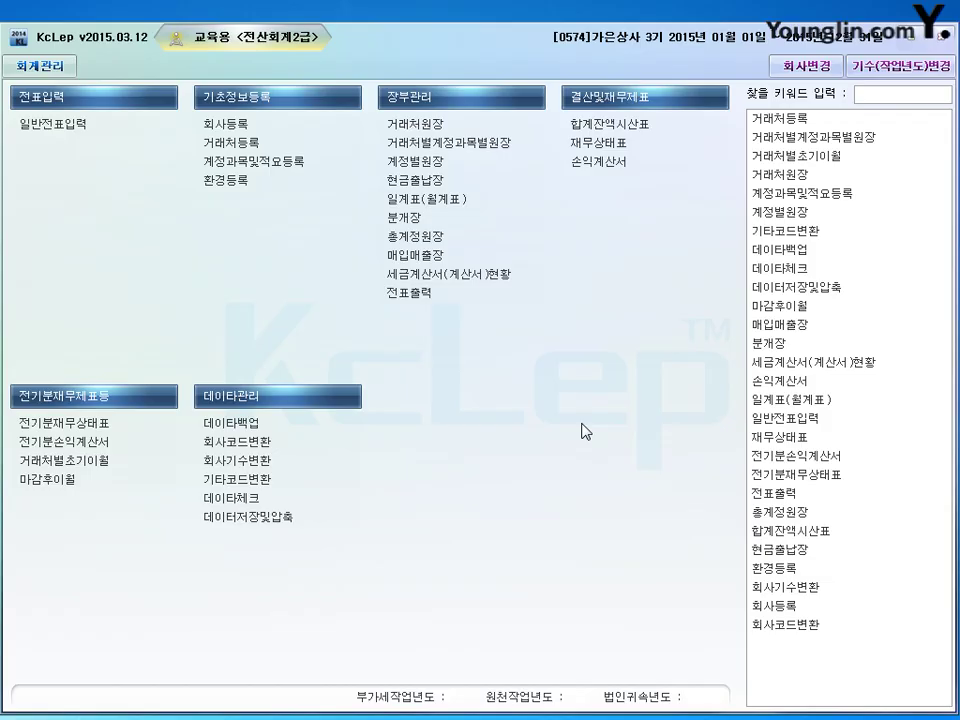
Step: On December 31, debit 0835 대손상각비 for 279,000
left_click(52, 124)
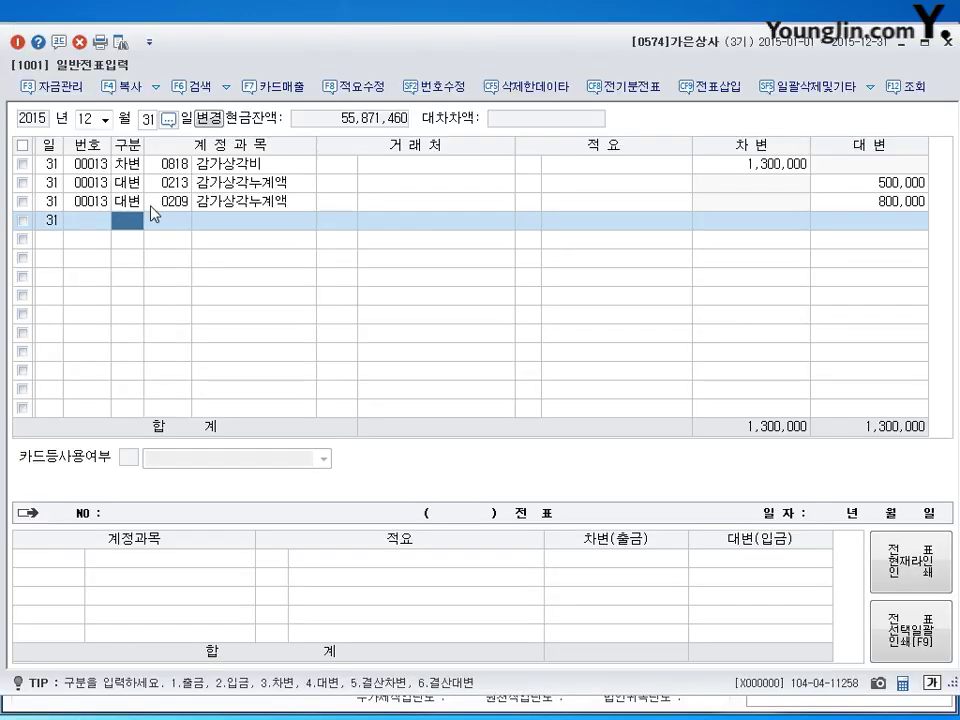
type("3")
key("Return")
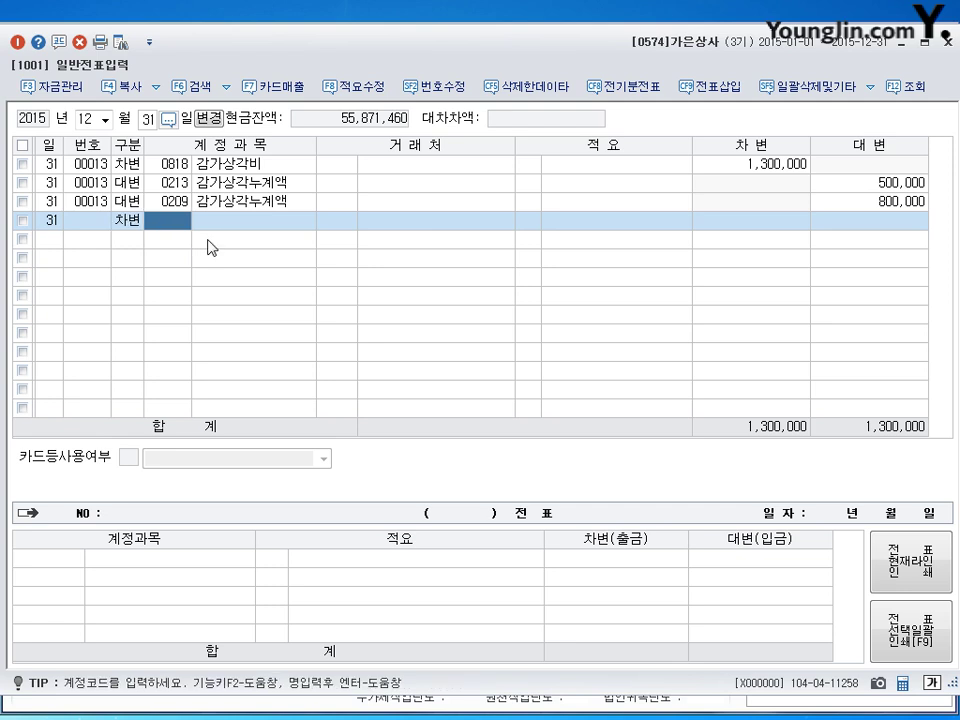
type("835")
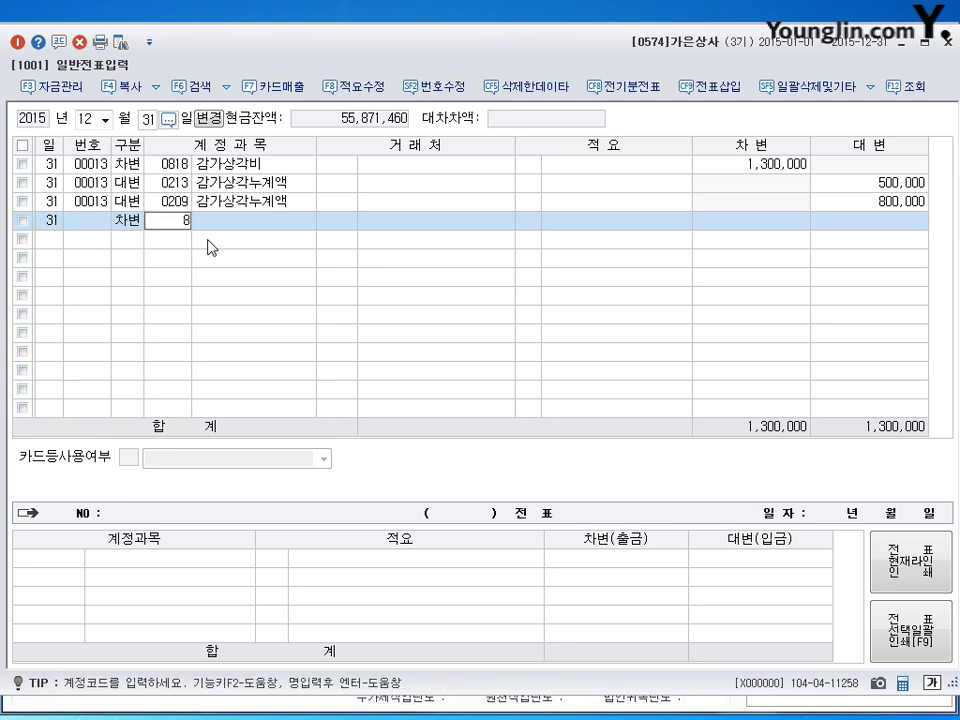
key("Return")
key("Return")
key("Return")
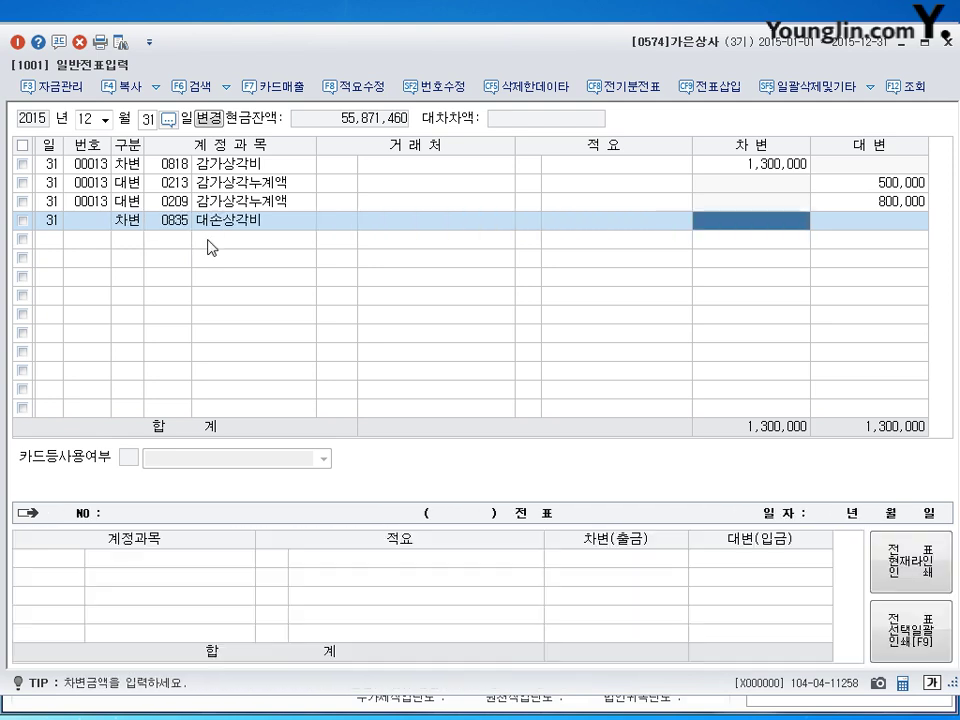
type("2790000")
Step: Credit 대손충당금 0109 for 208,000 and 0111 for 71,000
key("Return")
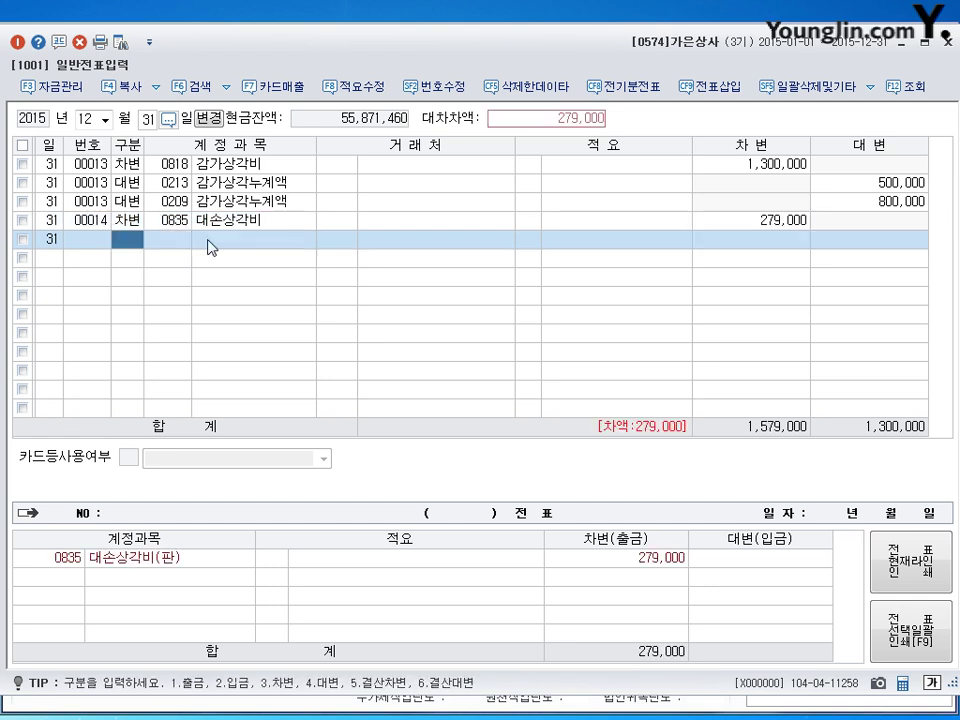
type("4109")
key("Return")
key("Return")
key("Return")
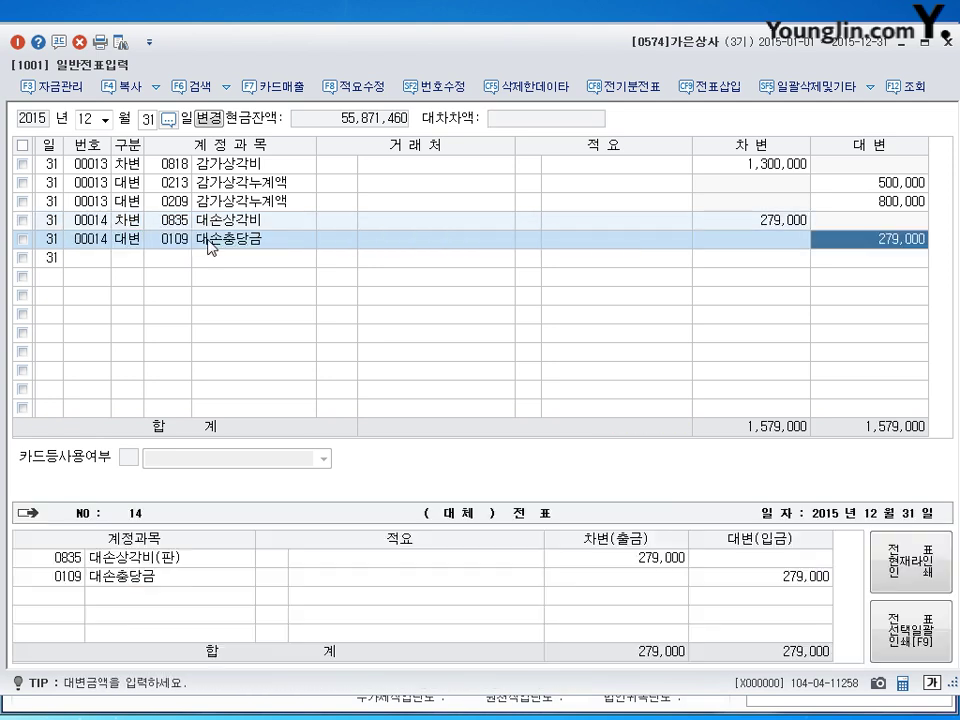
type("208000")
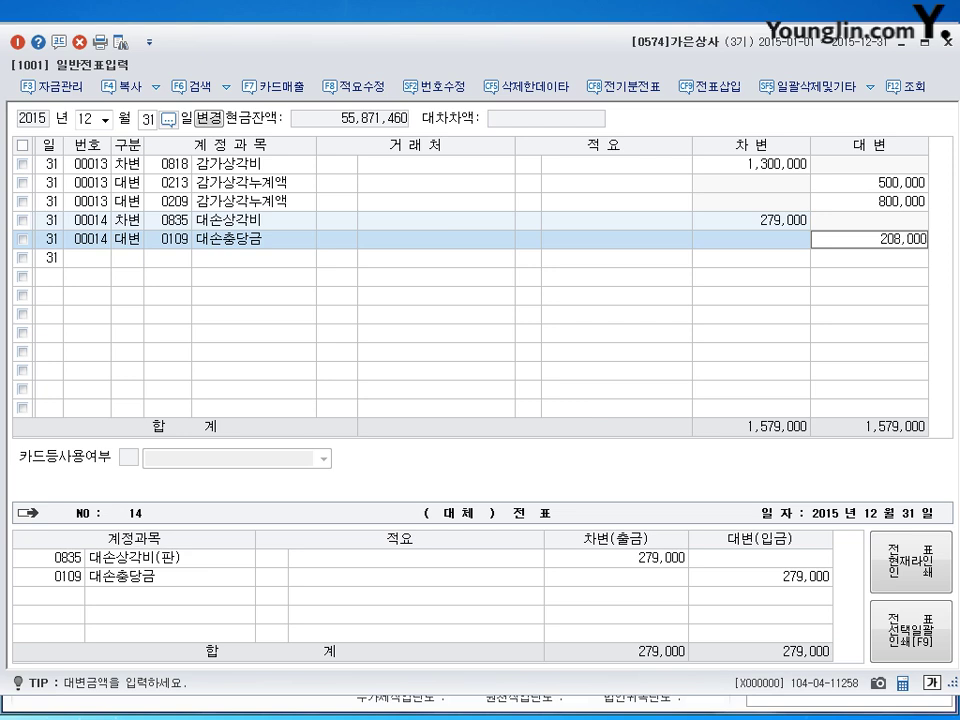
key("Return")
type("111")
key("Return")
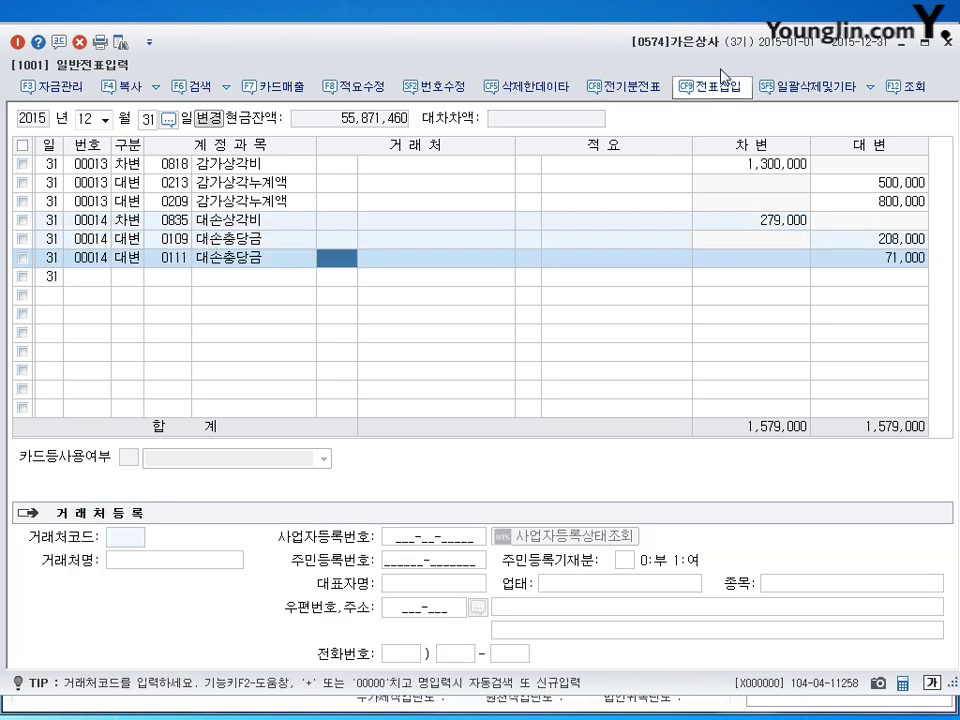
key("Return")
key("Return")
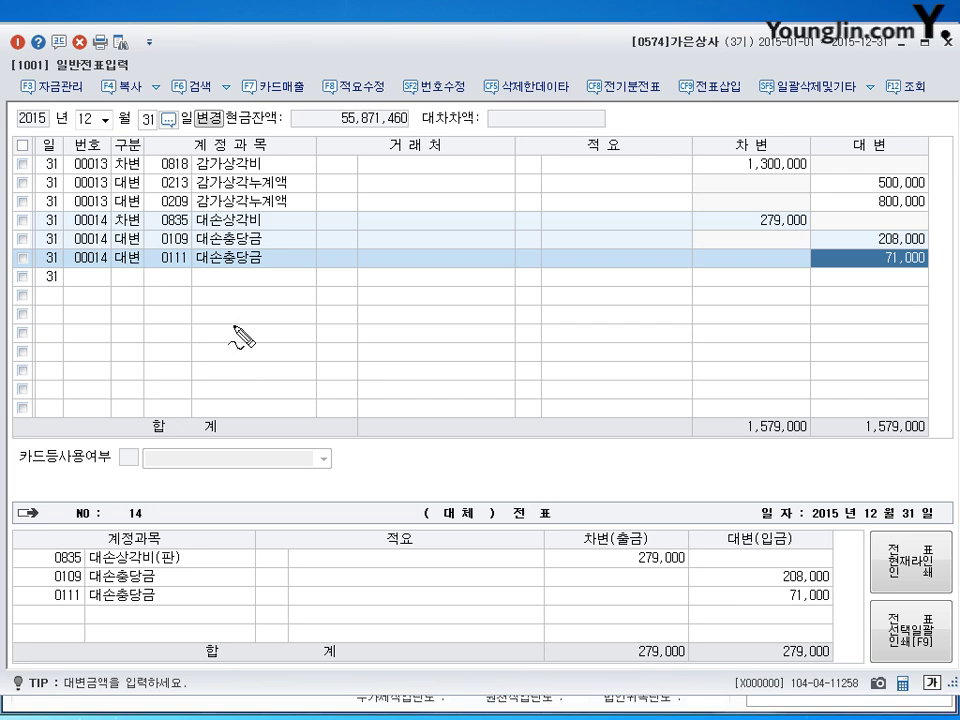
Step: Annotate the calculation 500,000 × 3/5 = 300,000 on screen
mouse_move(203, 328)
left_mouse_down()
mouse_move(185, 352)
mouse_move(229, 370)
mouse_move(236, 356)
mouse_move(279, 356)
mouse_move(293, 369)
left_mouse_up()
left_click_drag(295, 350, 314, 373)
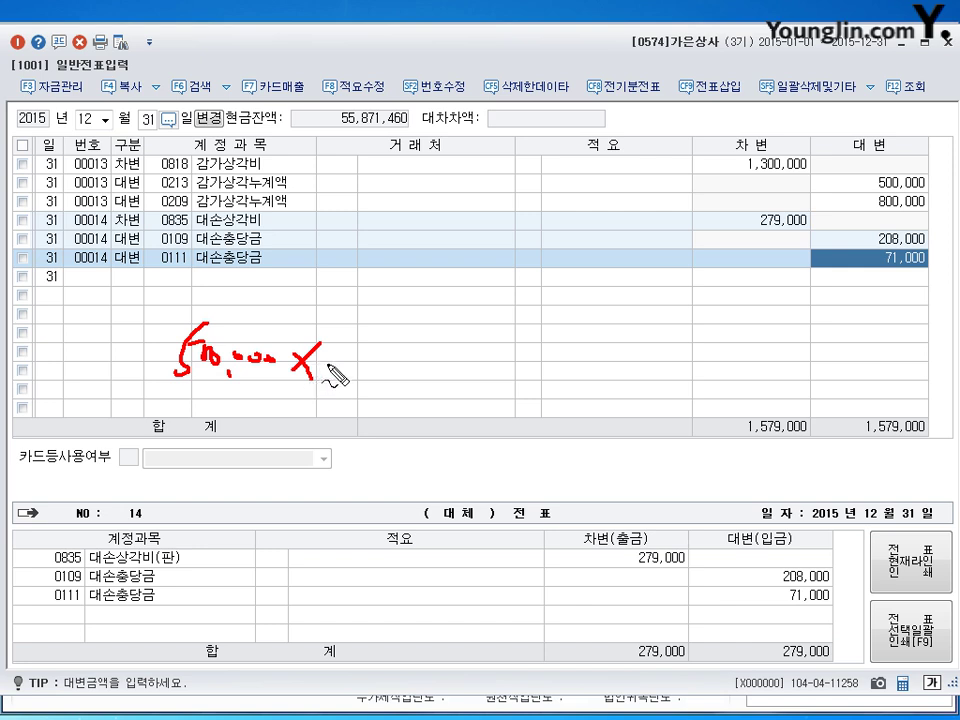
left_click_drag(358, 414, 428, 331)
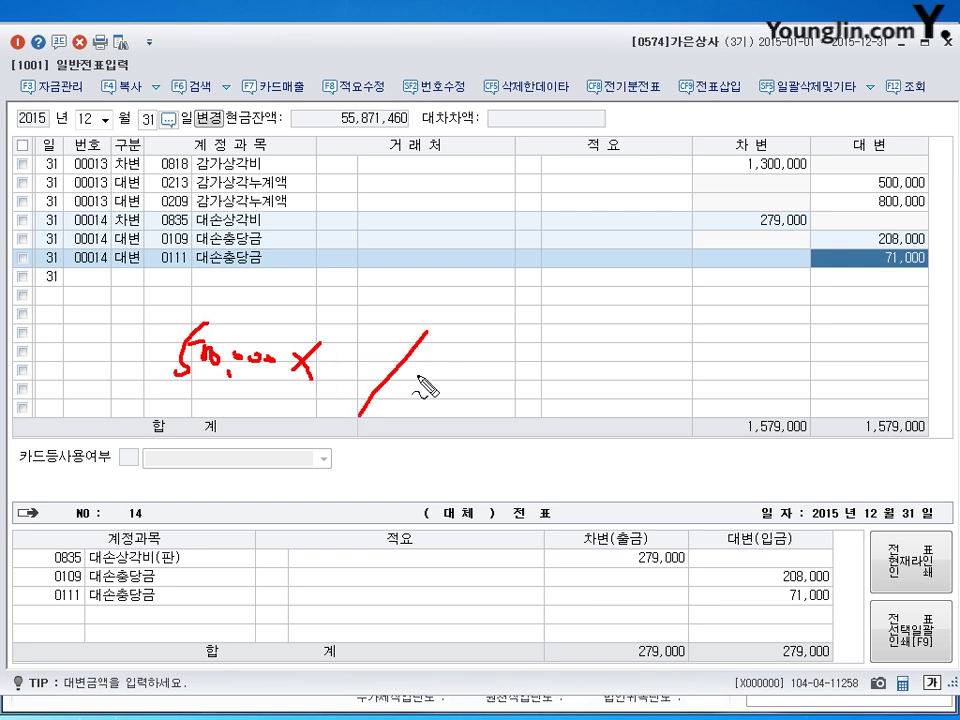
mouse_move(450, 358)
left_mouse_down()
mouse_move(440, 382)
mouse_move(466, 356)
left_mouse_up()
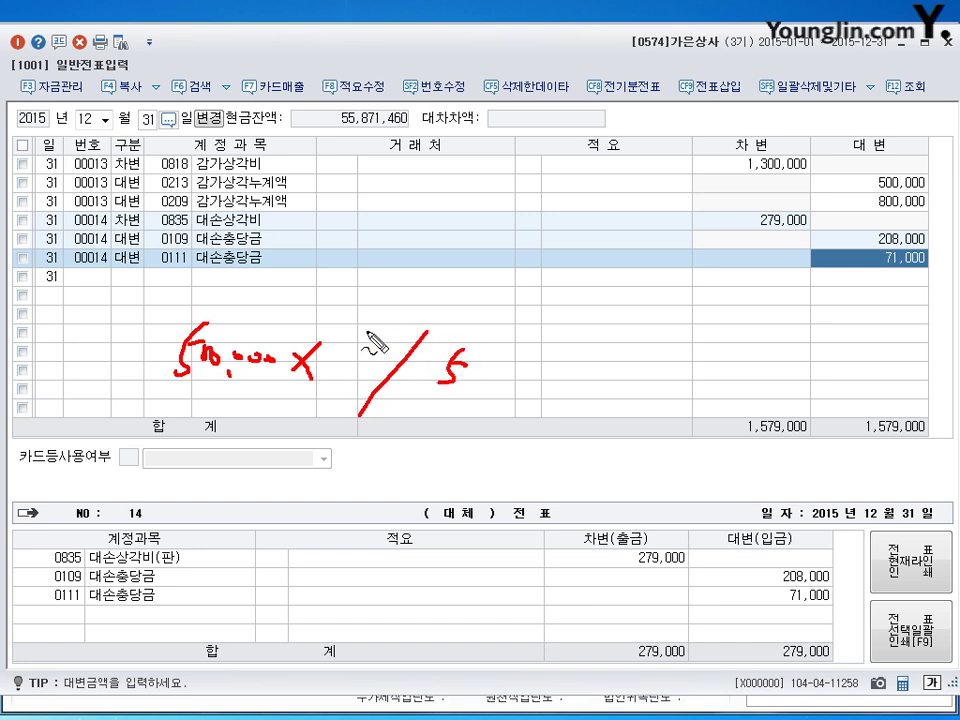
left_click_drag(355, 343, 361, 376)
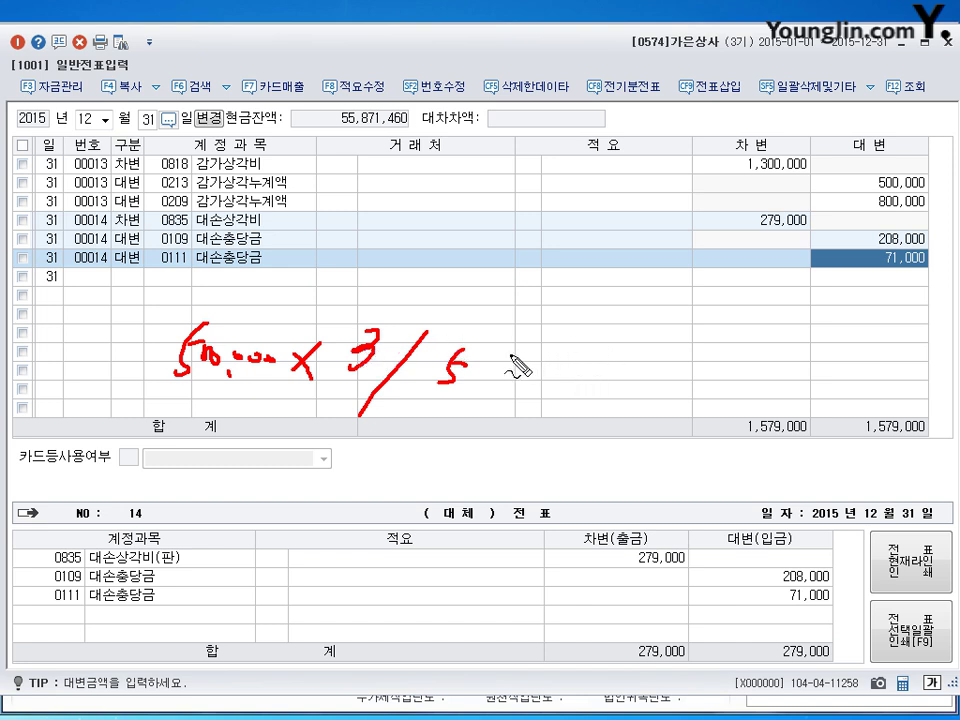
mouse_move(507, 361)
left_mouse_down()
mouse_move(548, 383)
mouse_move(597, 385)
mouse_move(621, 380)
mouse_move(630, 365)
left_mouse_up()
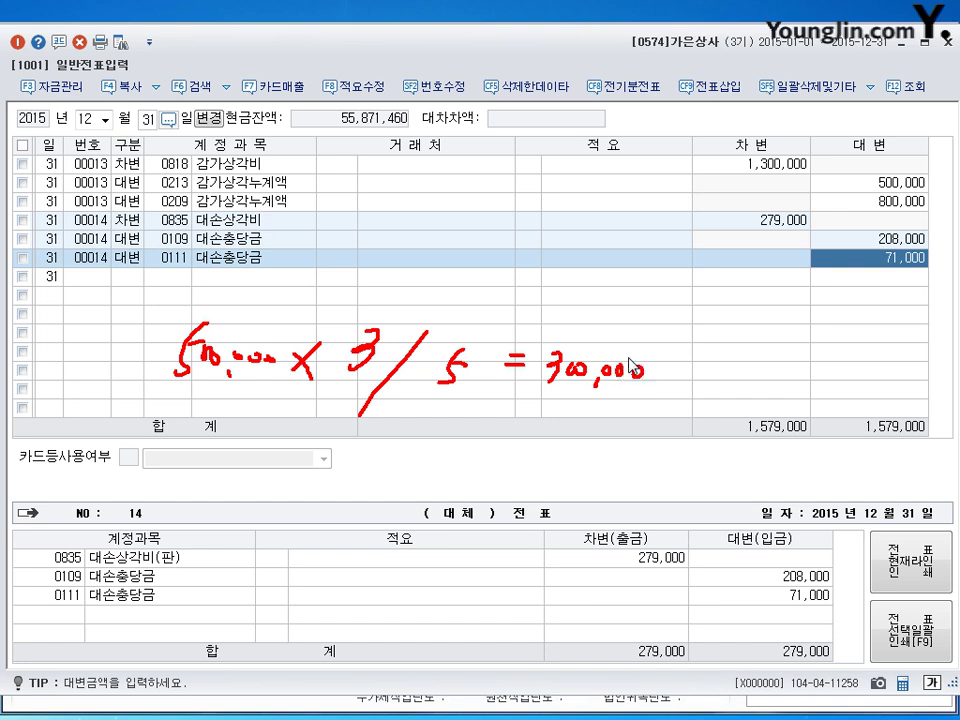
Step: Reload the December 31 vouchers and start a new debit line
key("Escape")
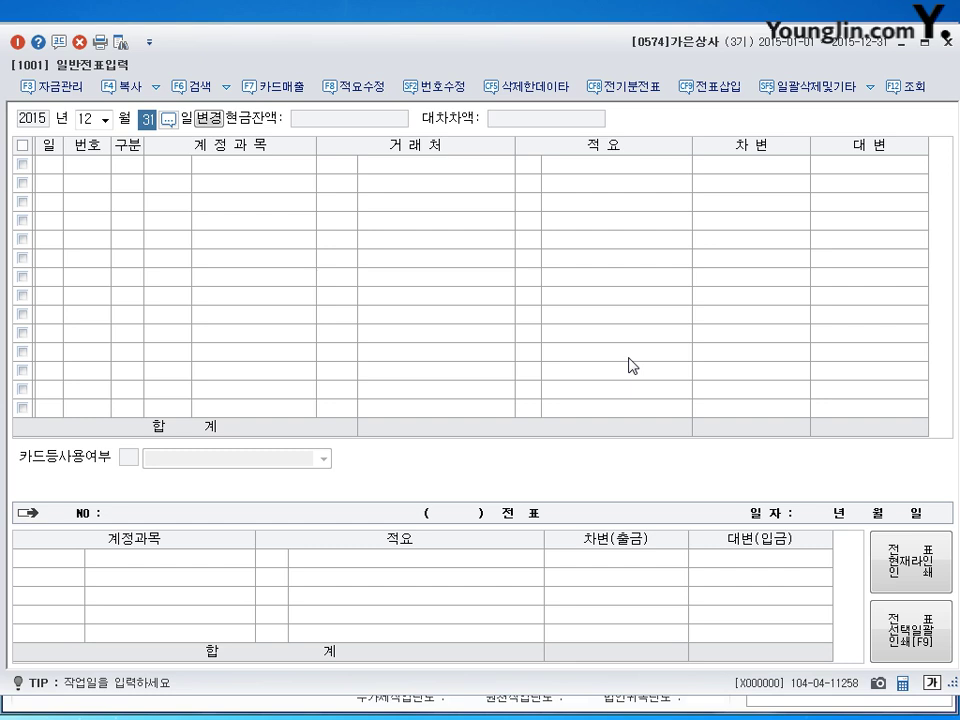
key("Return")
type("3")
key("Return")
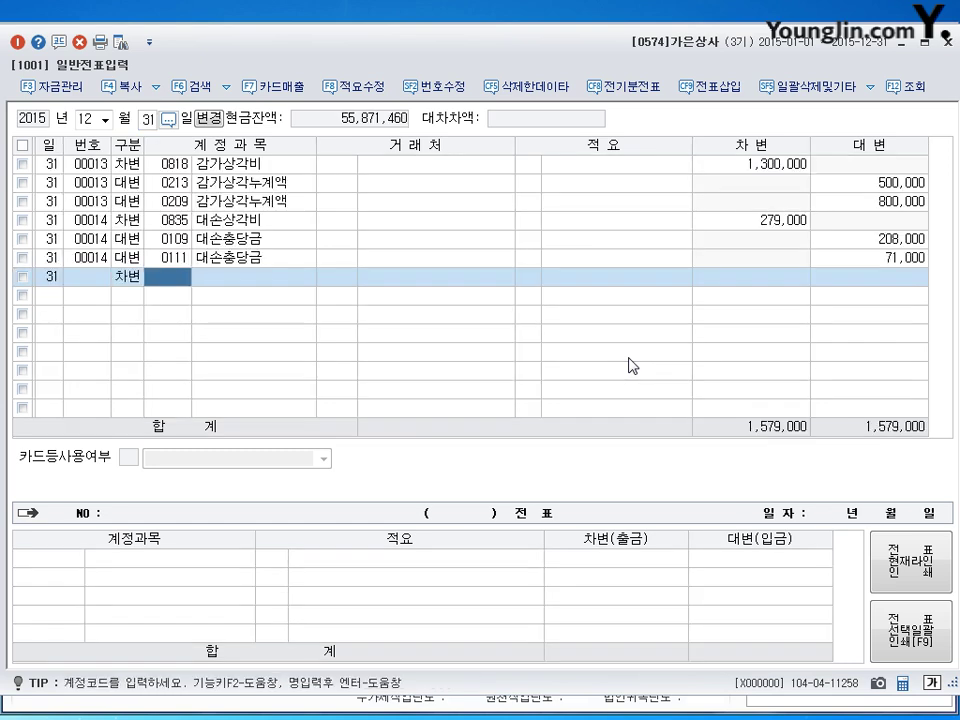
Step: Debit 0133 선급비용 for 300,000
type("133")
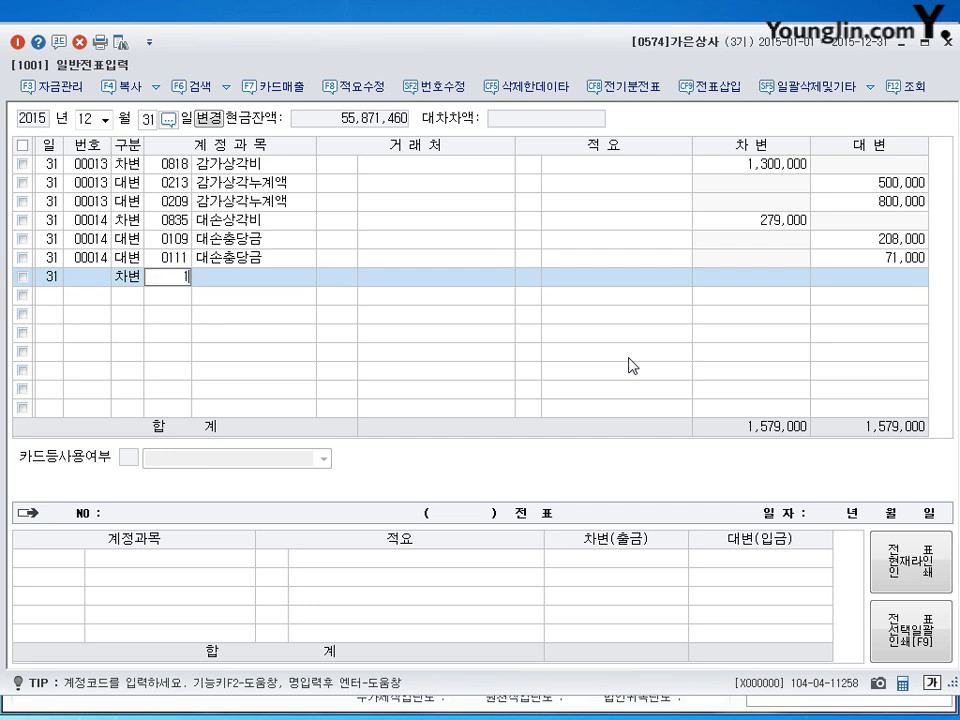
key("Return")
key("Return")
key("Return")
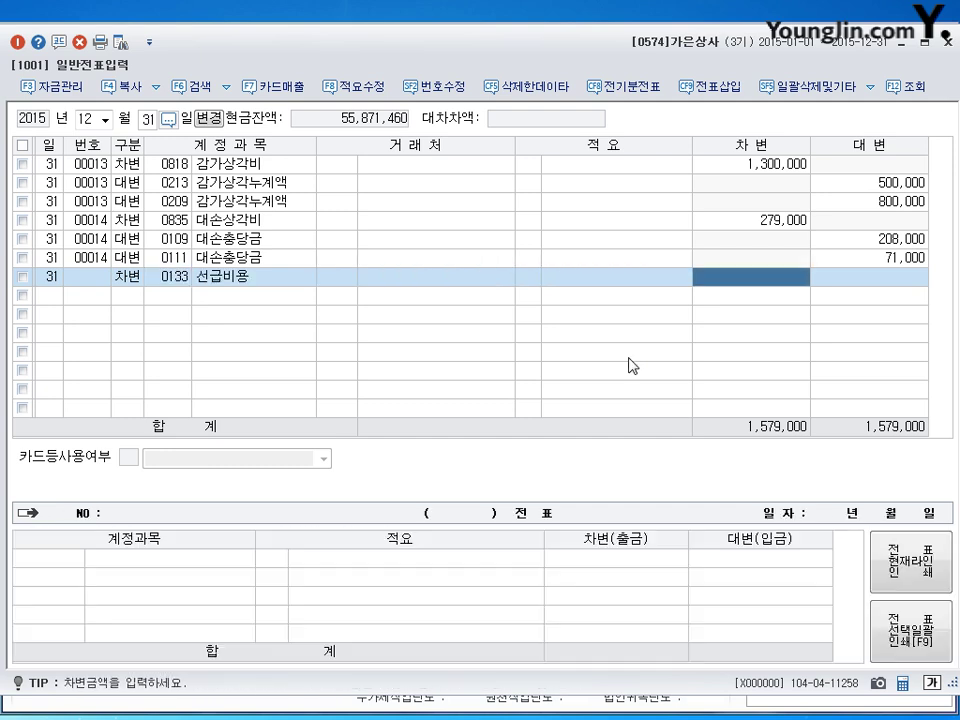
type("300000")
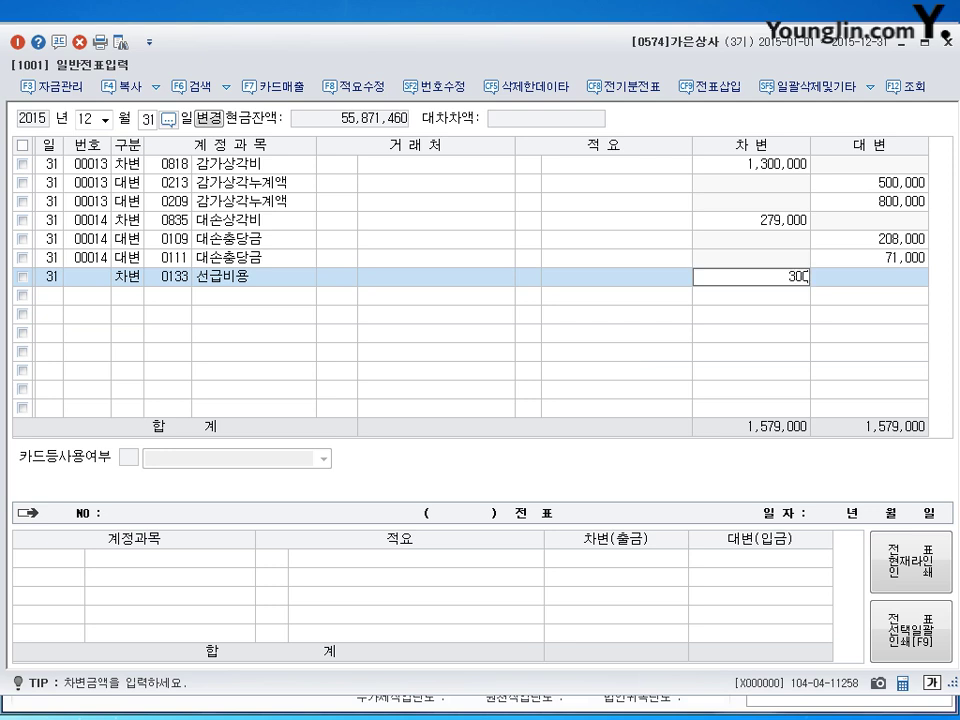
key("Return")
Step: Credit 0821 보험료 for 300,000, review the voucher, and close general voucher entry
type("4")
key("Return")
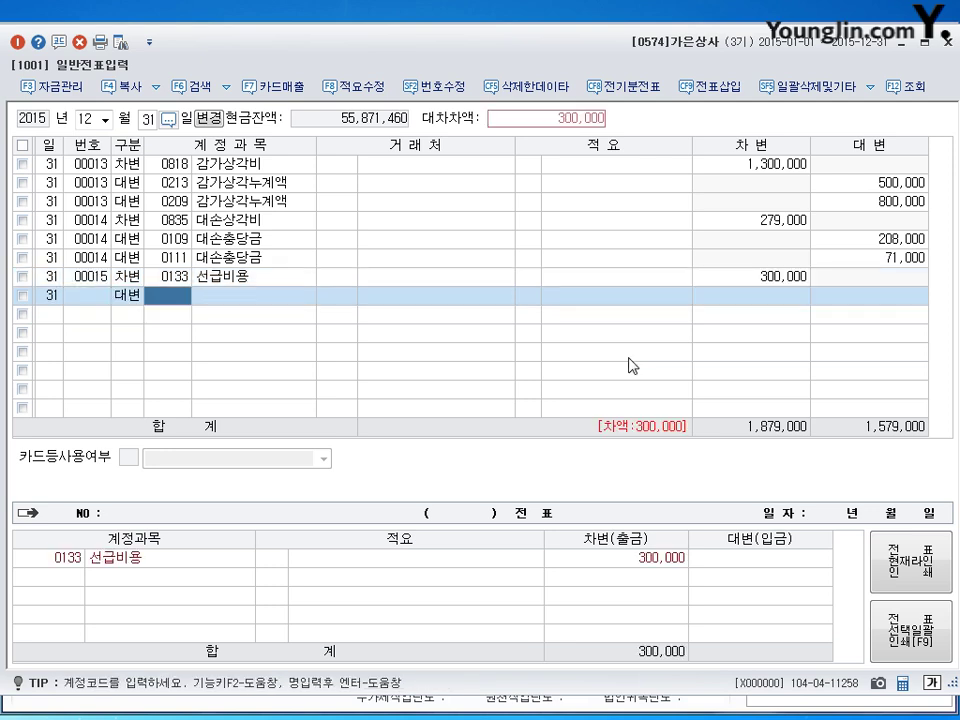
type("821")
key("Return")
key("Return")
key("Return")
key("Return")
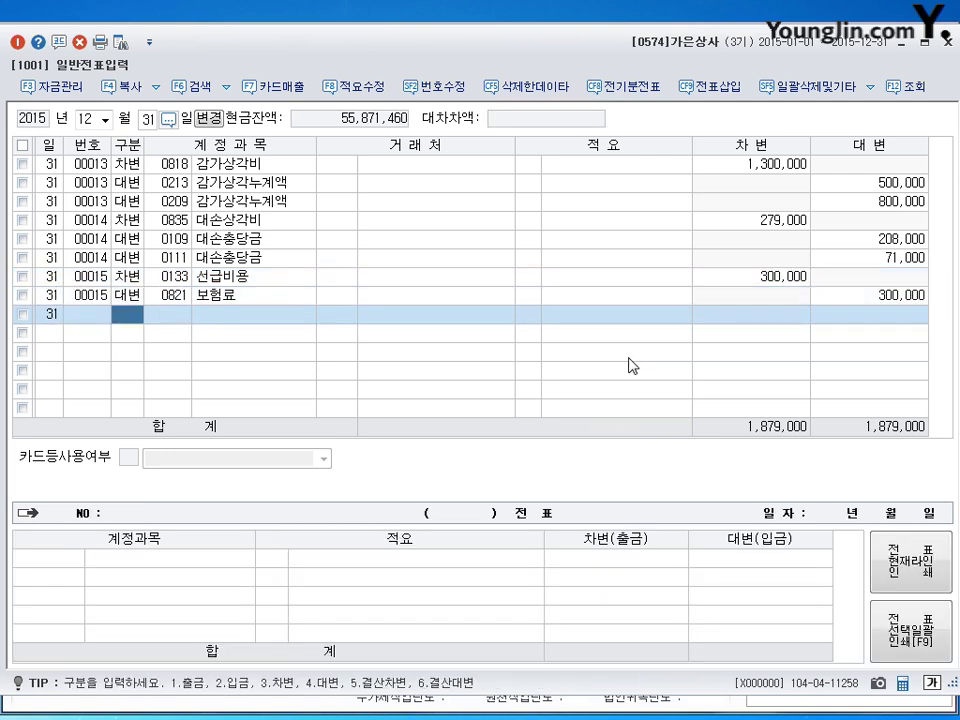
key("Up")
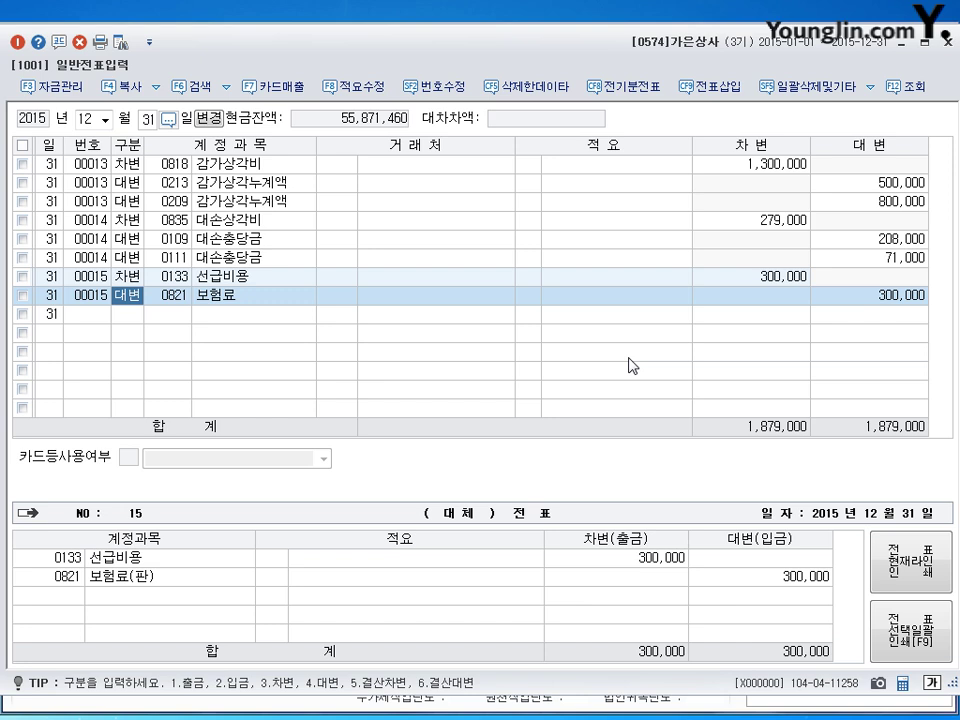
key("Down")
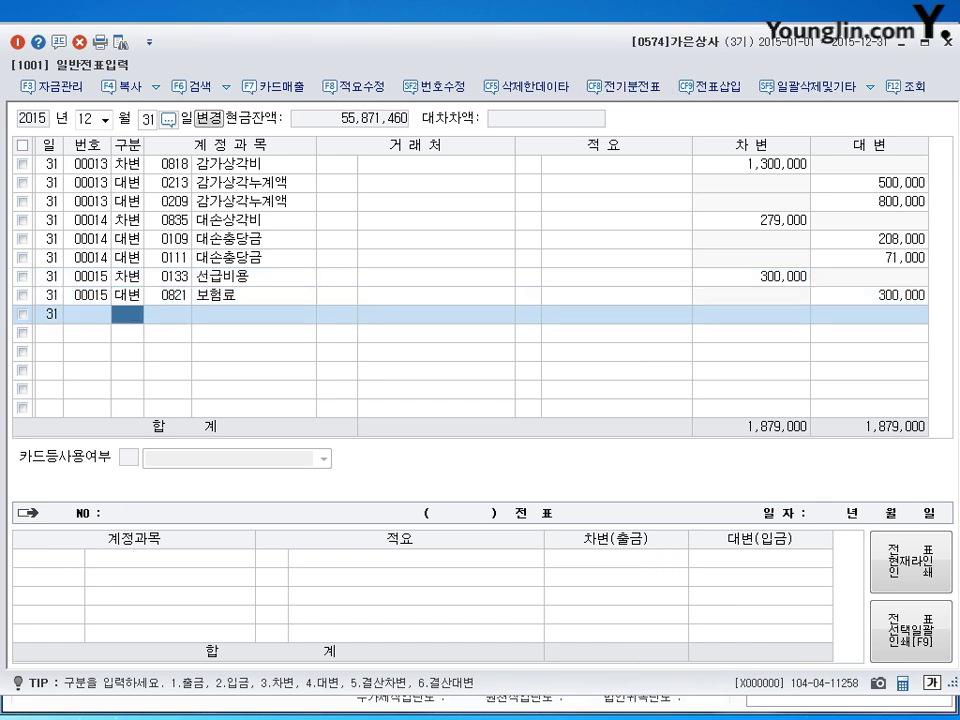
key("Escape")
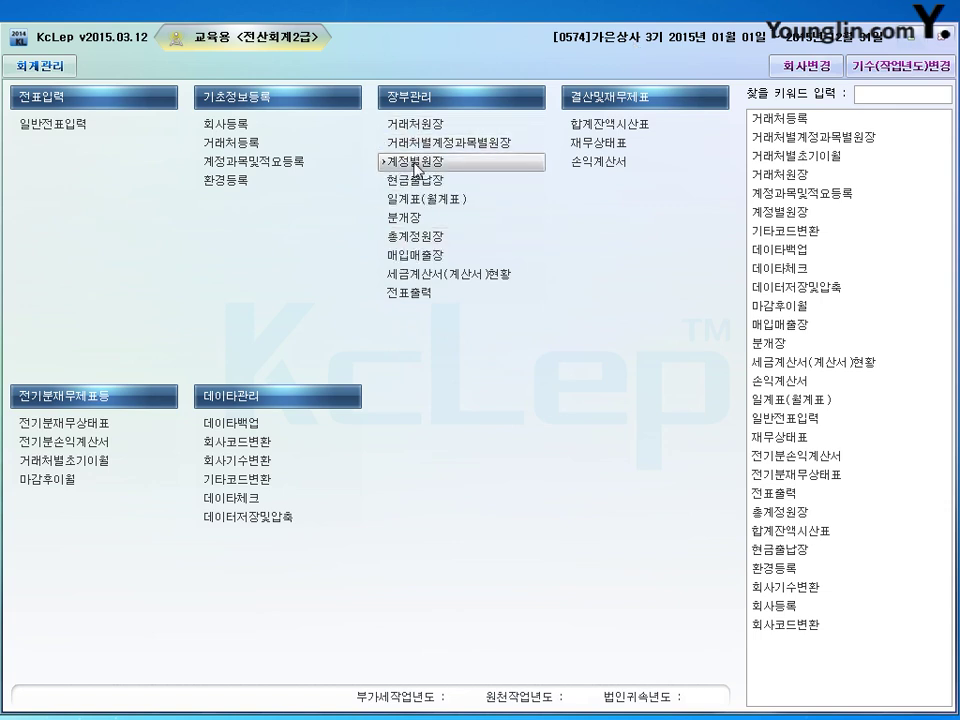
Step: Open 계정별원장 full-size with the period 2015-02-01 to 2015-02-28
left_click(416, 168)
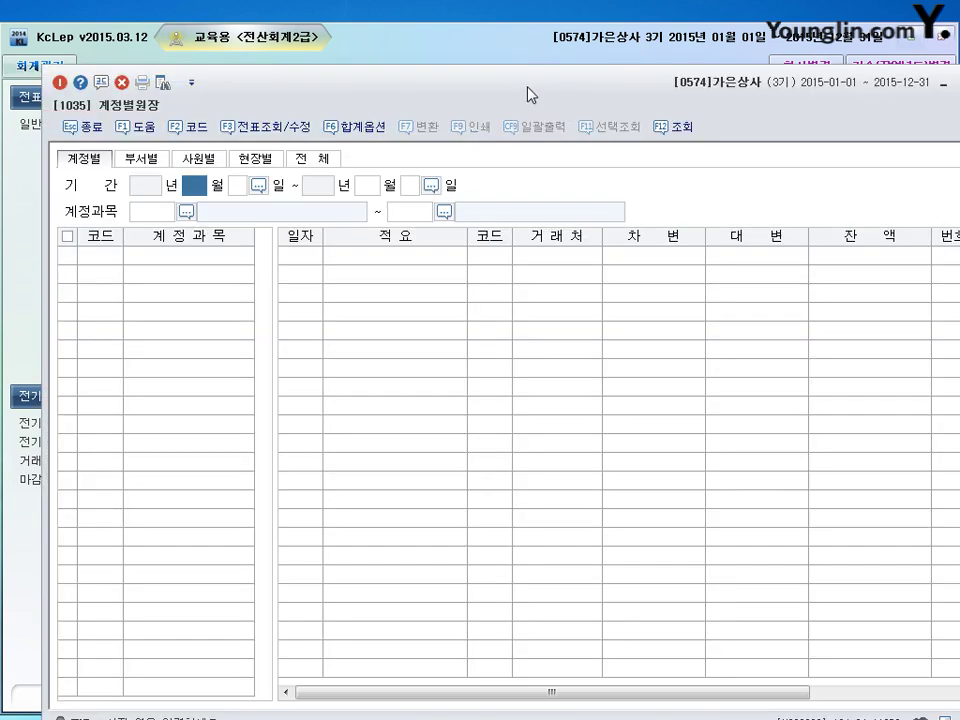
double_click(527, 88)
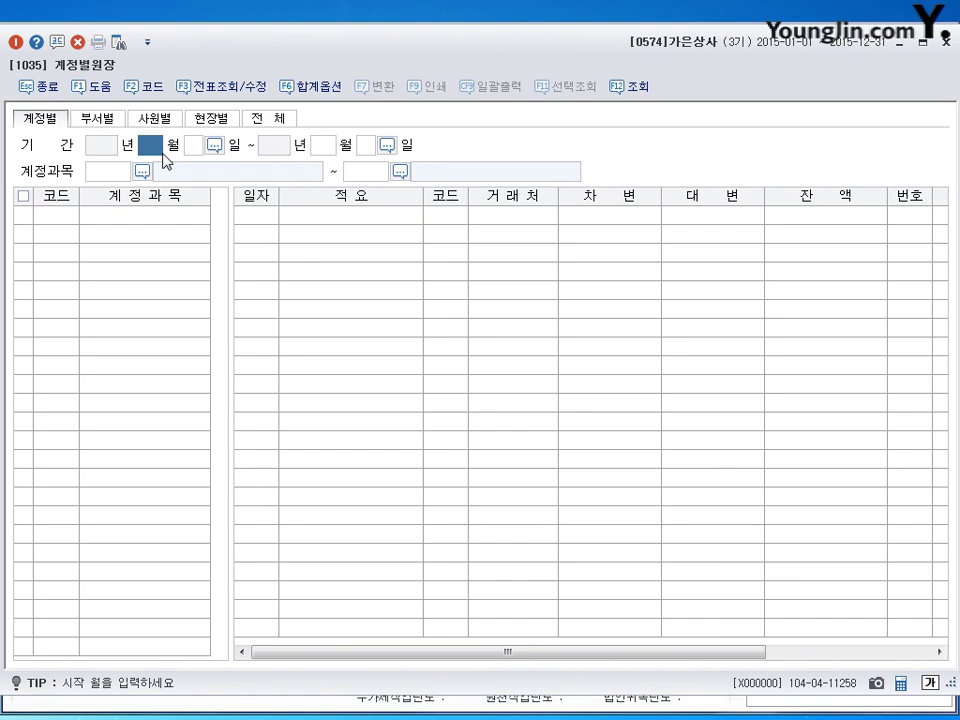
type("2")
key("Return")
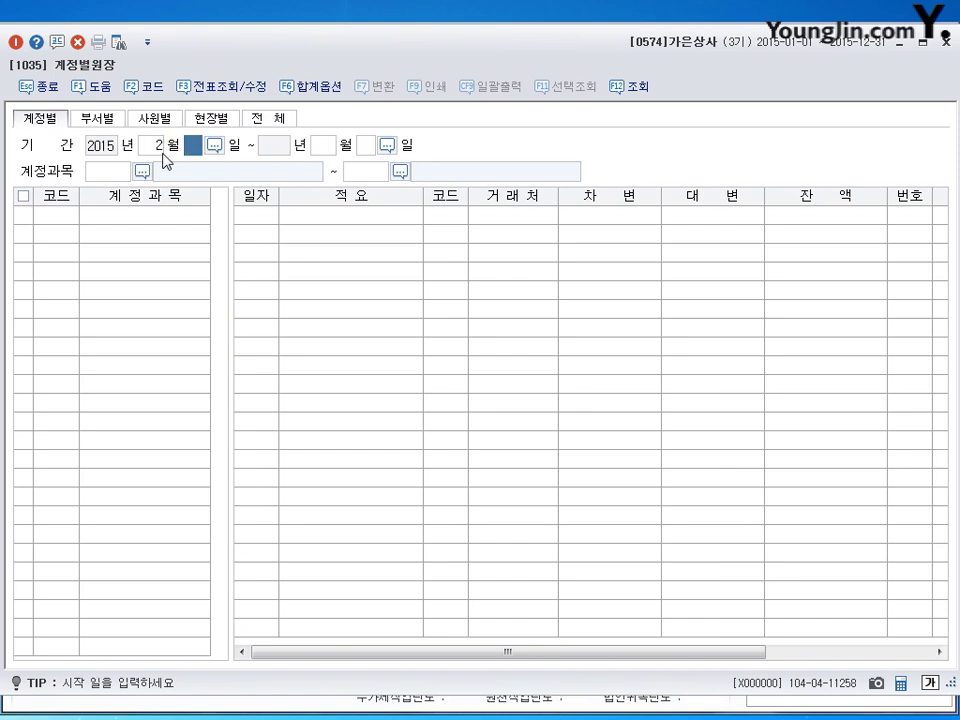
type("1")
key("Return")
type("2")
key("Return")
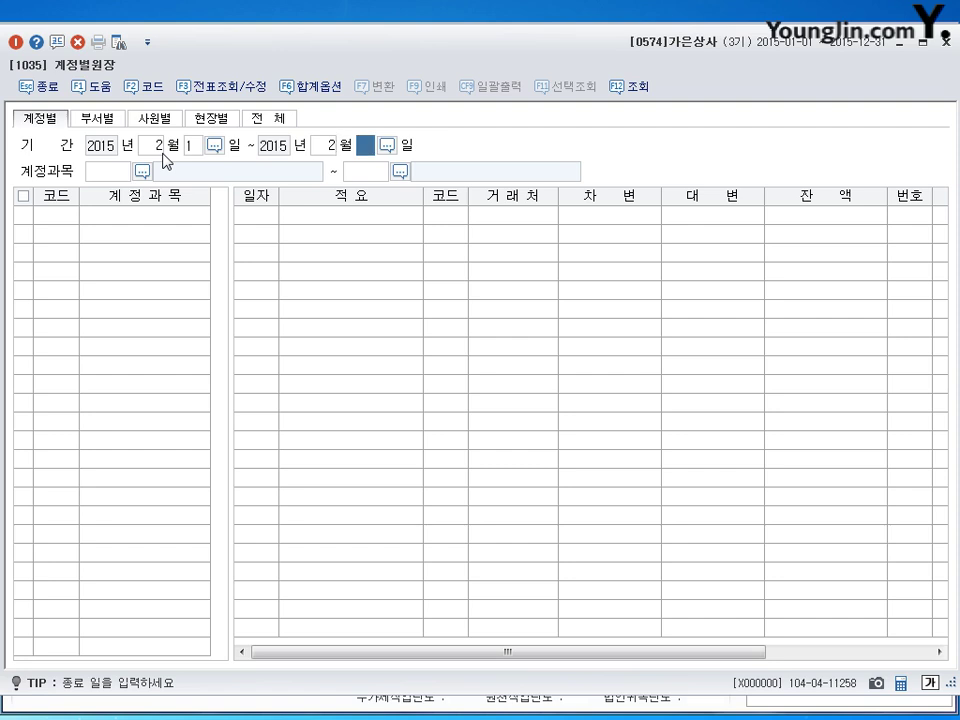
key("Return")
Step: Load account 0108 외상매출금 and check the 1,500,000 collected on 02-22
type("108")
key("Return")
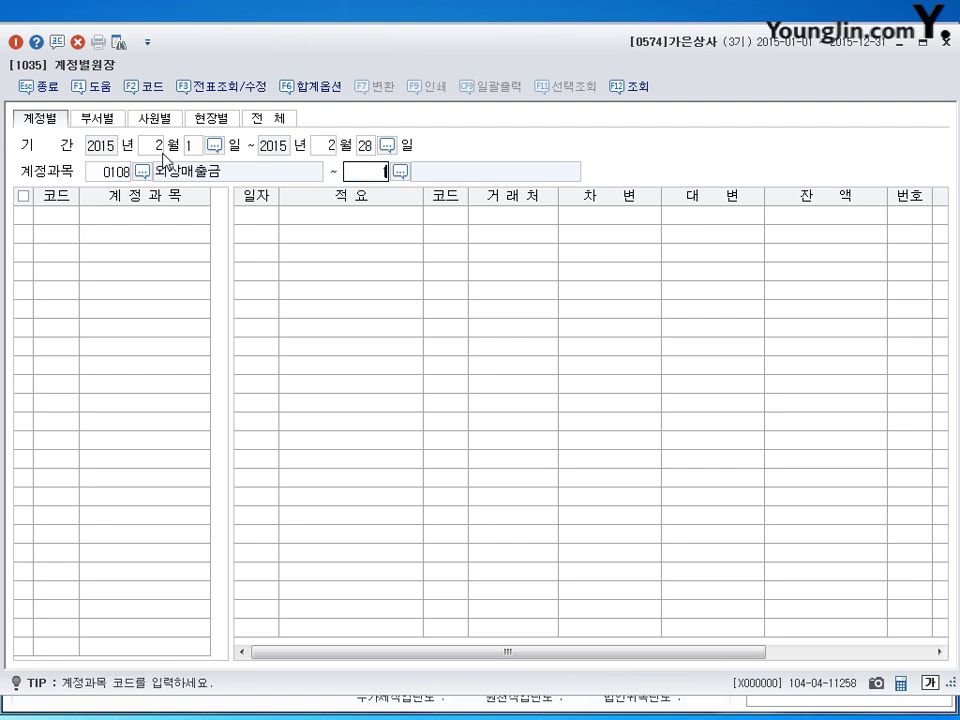
key("Return")
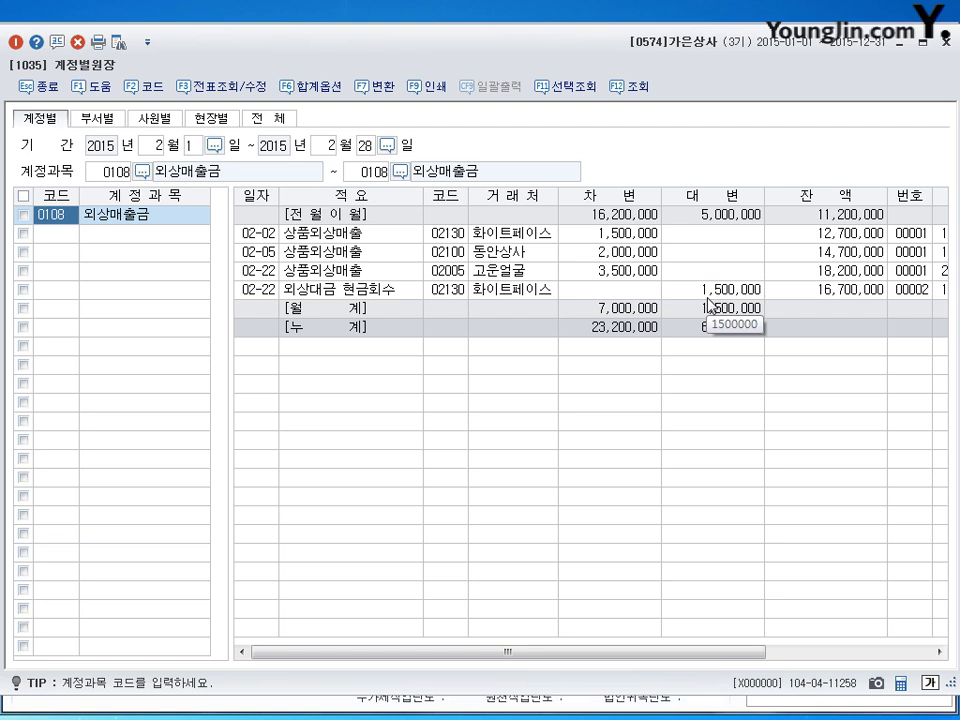
left_click(712, 289)
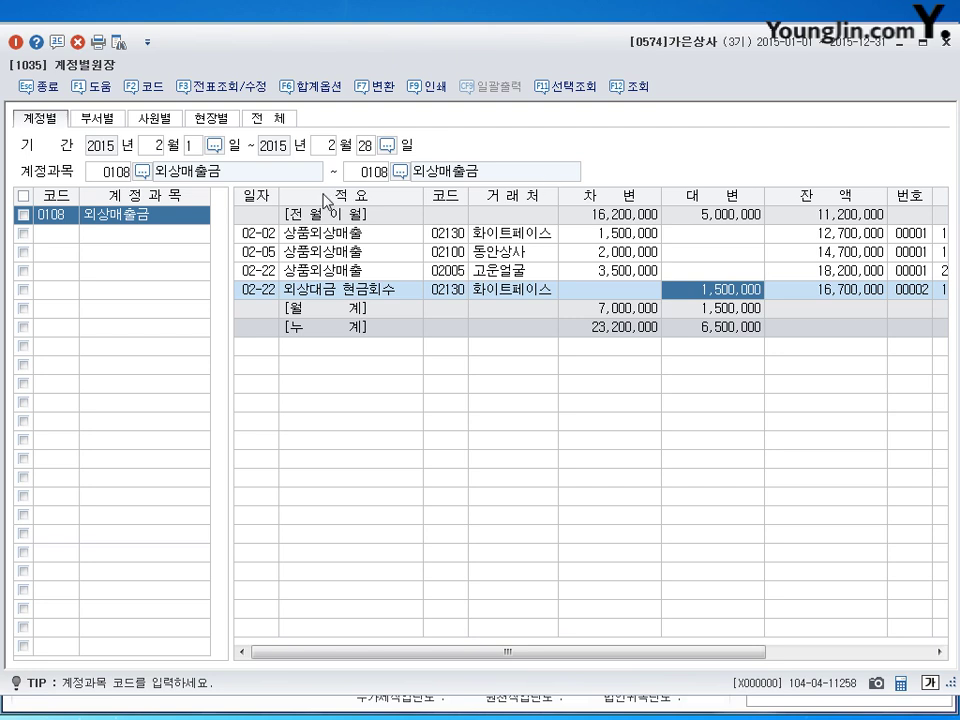
left_click(150, 146)
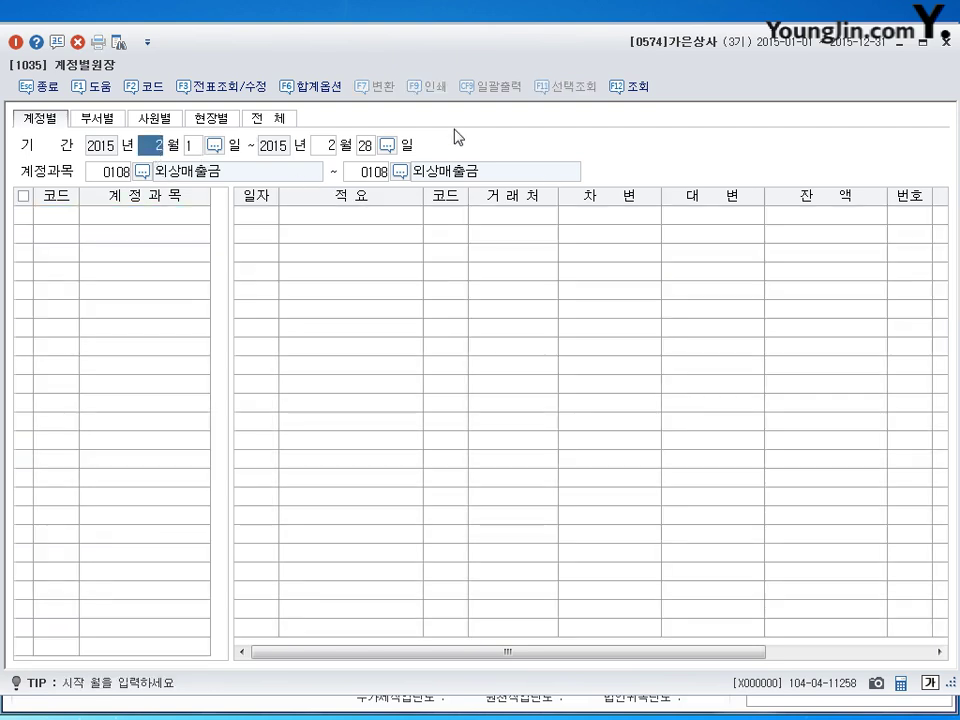
Step: Change the ledger period to 2015-03-31 through 2015-03-31
type("3")
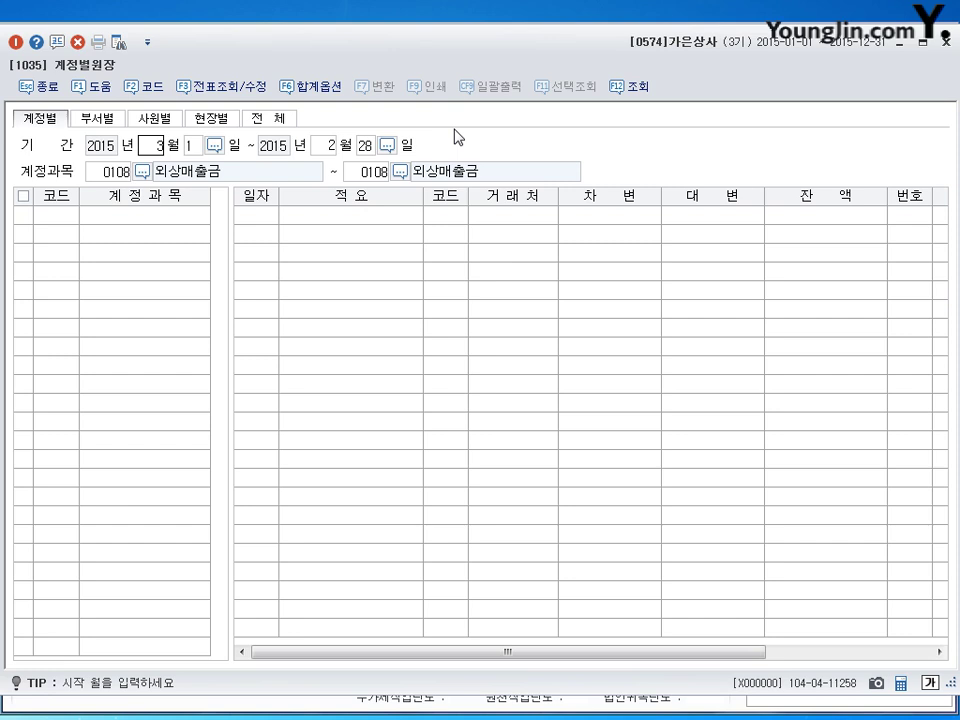
key("Return")
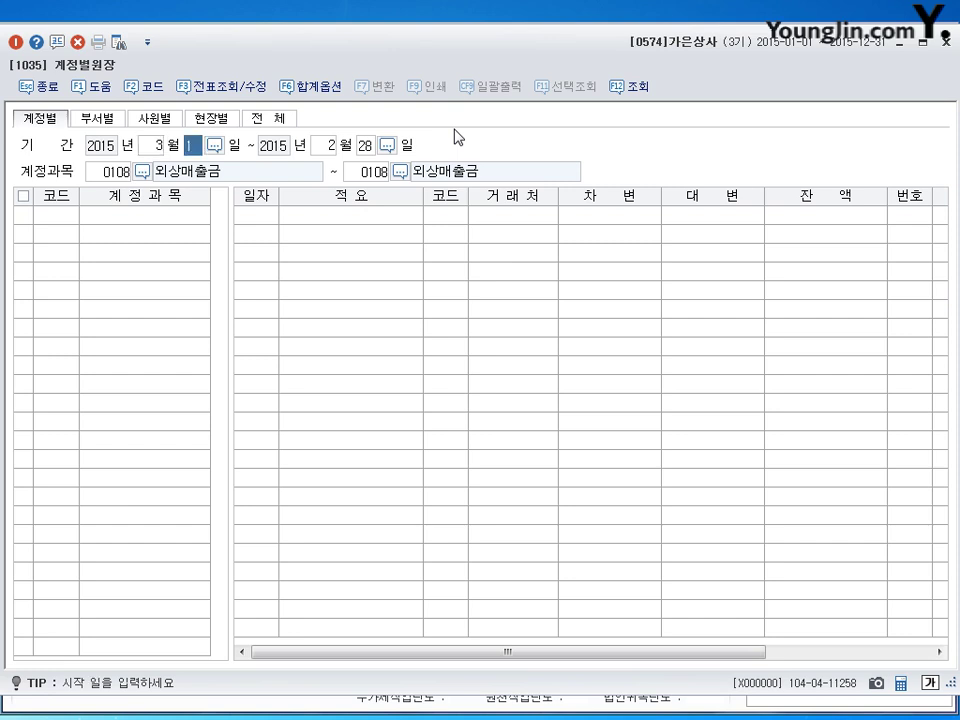
type("31")
key("Return")
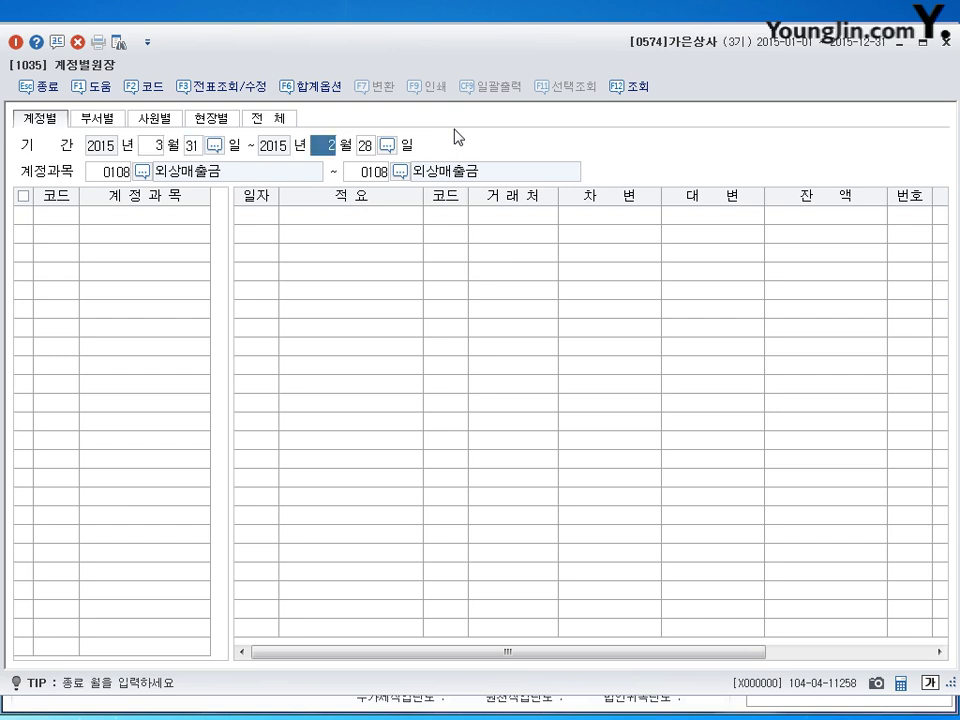
type("3")
key("Return")
type("31")
key("Return")
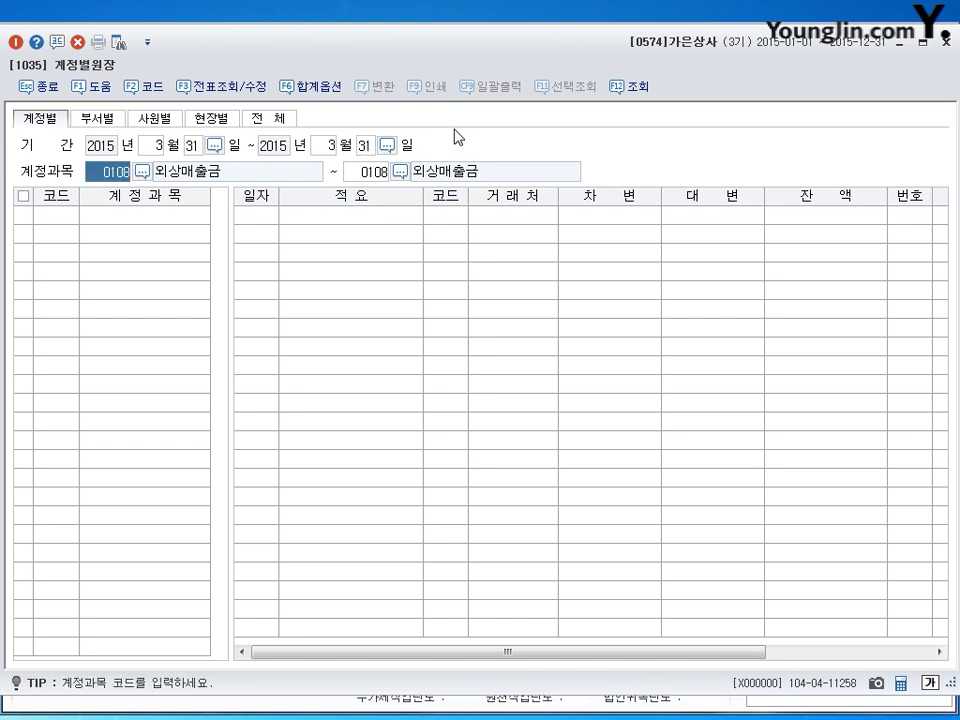
Step: Load account 0102 당좌예금 and check its 15,000,000 balance
type("102")
key("Return")
type("102")
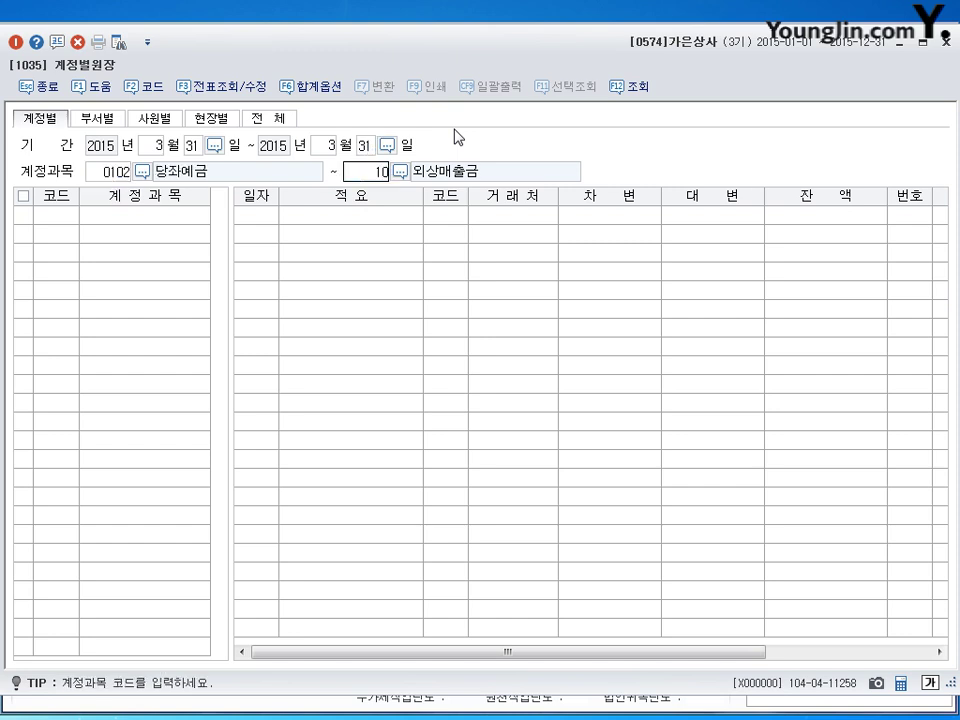
key("Return")
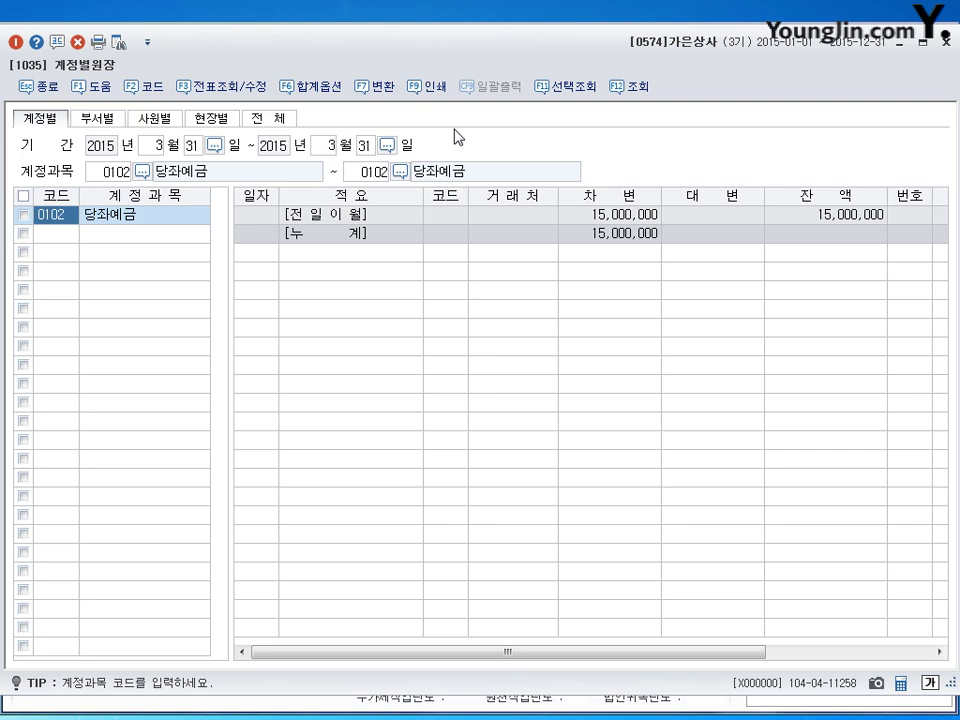
left_click(852, 214)
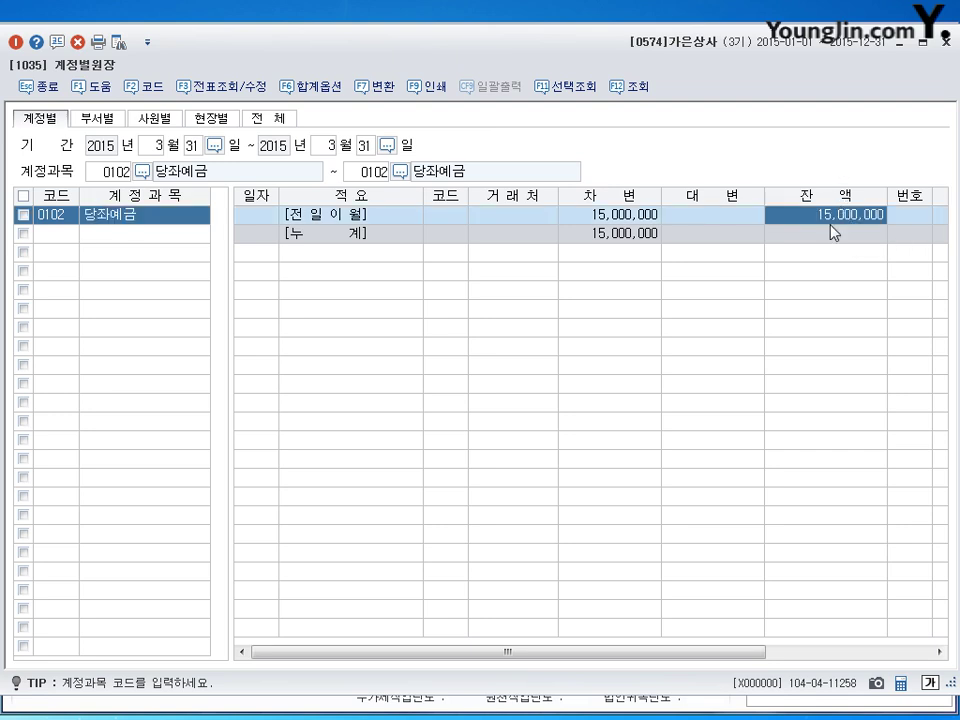
left_click(150, 146)
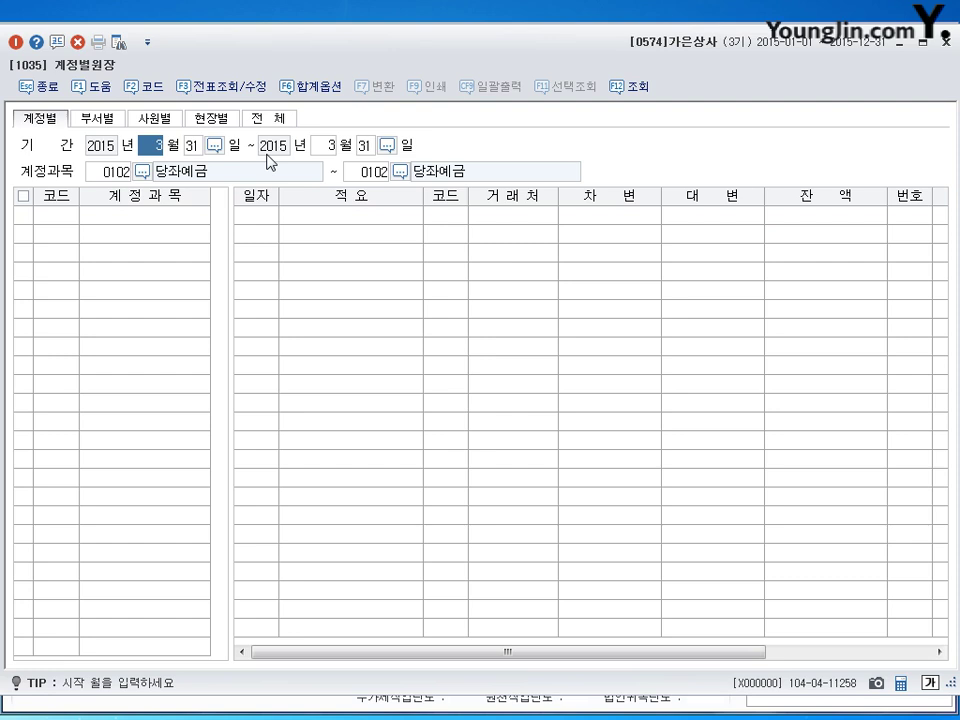
Step: Query 당좌예금 for 04-30 to 04-30, read the 20,000,000 balance, and close the ledger
type("4")
key("Return")
type("30")
key("Return")
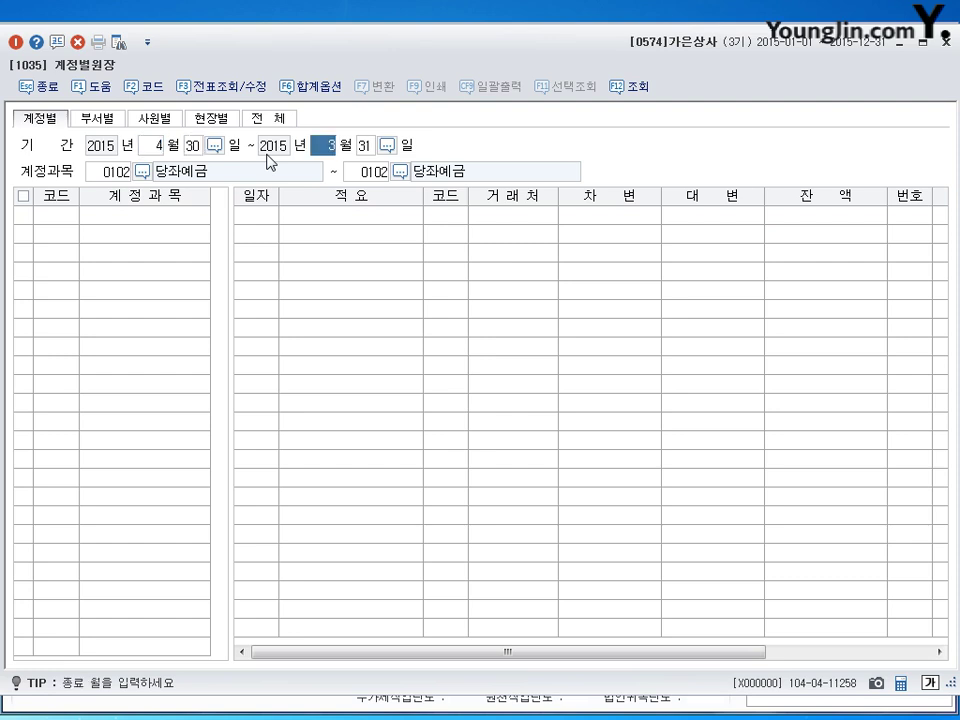
type("4")
key("Return")
type("30")
key("Return")
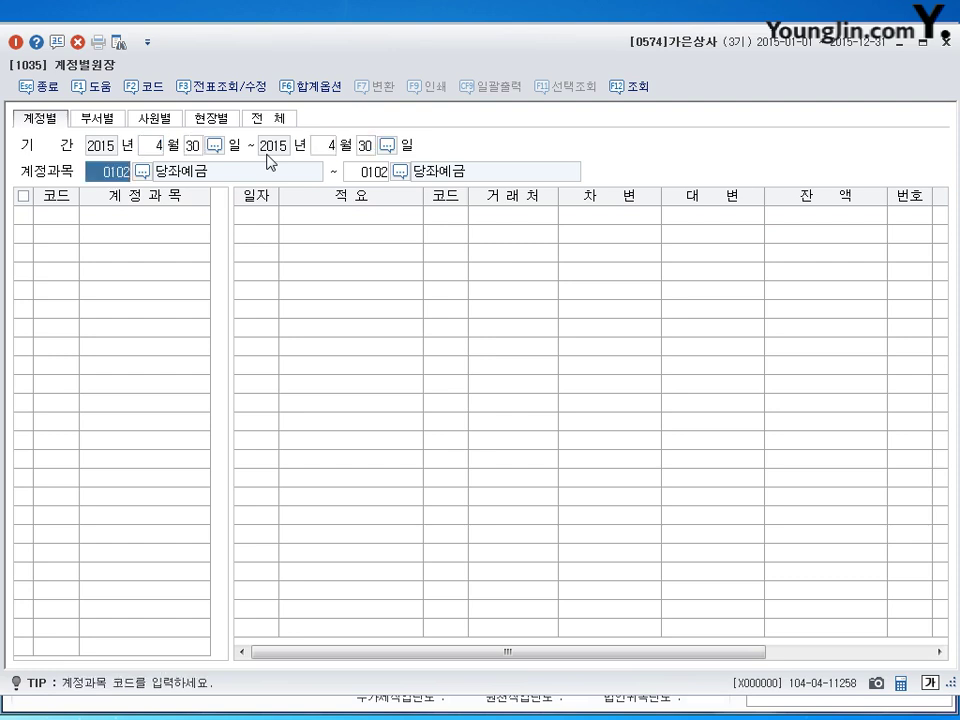
key("Return")
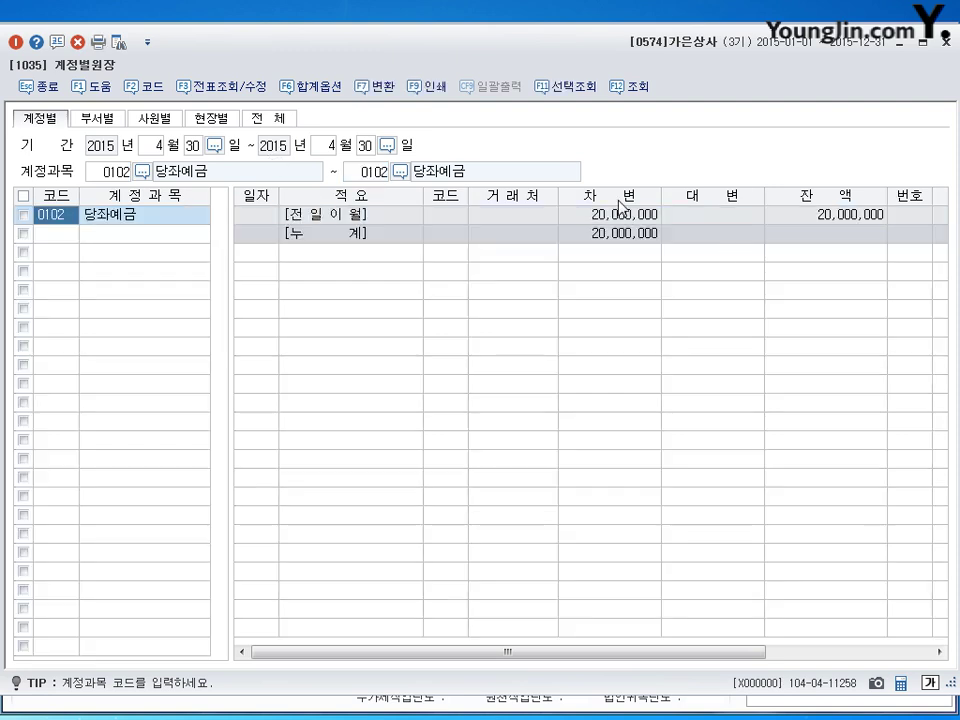
left_click(858, 214)
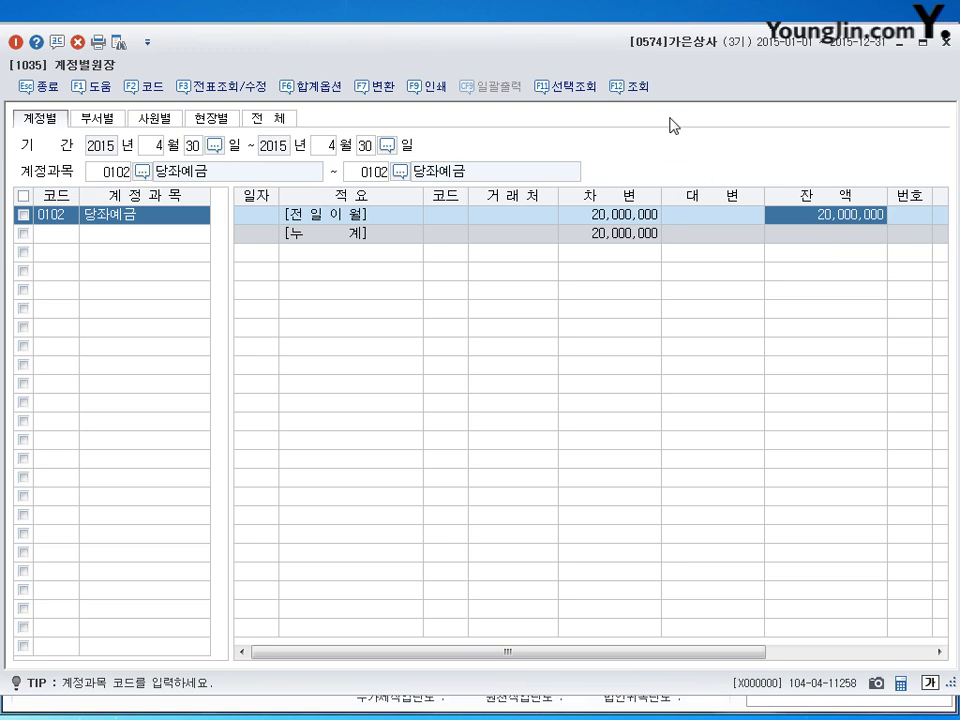
left_click(945, 42)
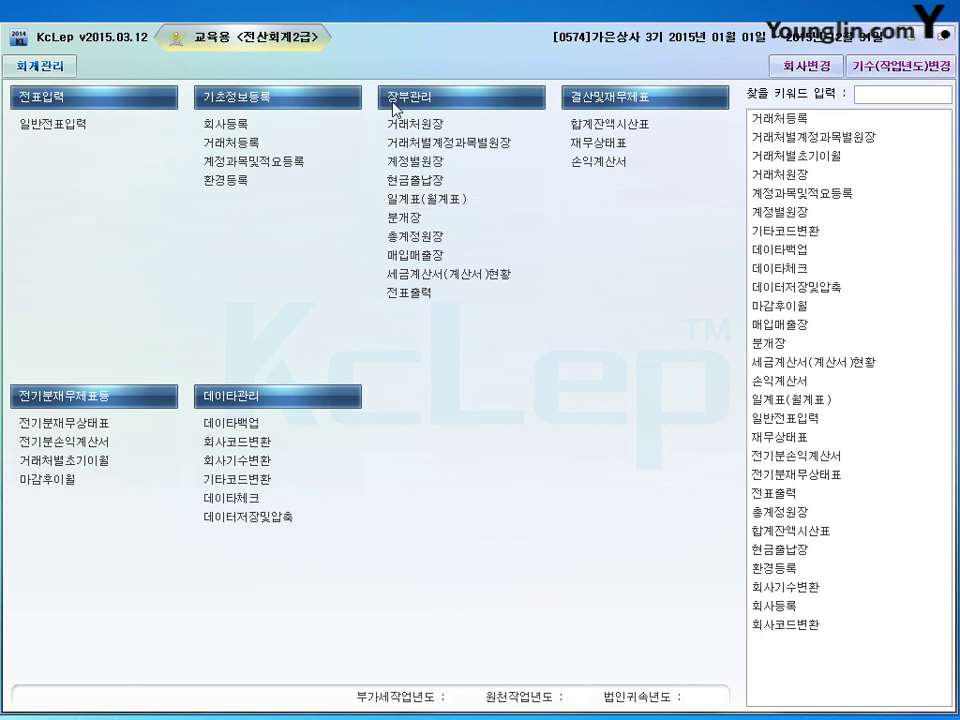
Step: Open the 월계표 view of 일계표(월계표) for April–June 2015
left_click(437, 214)
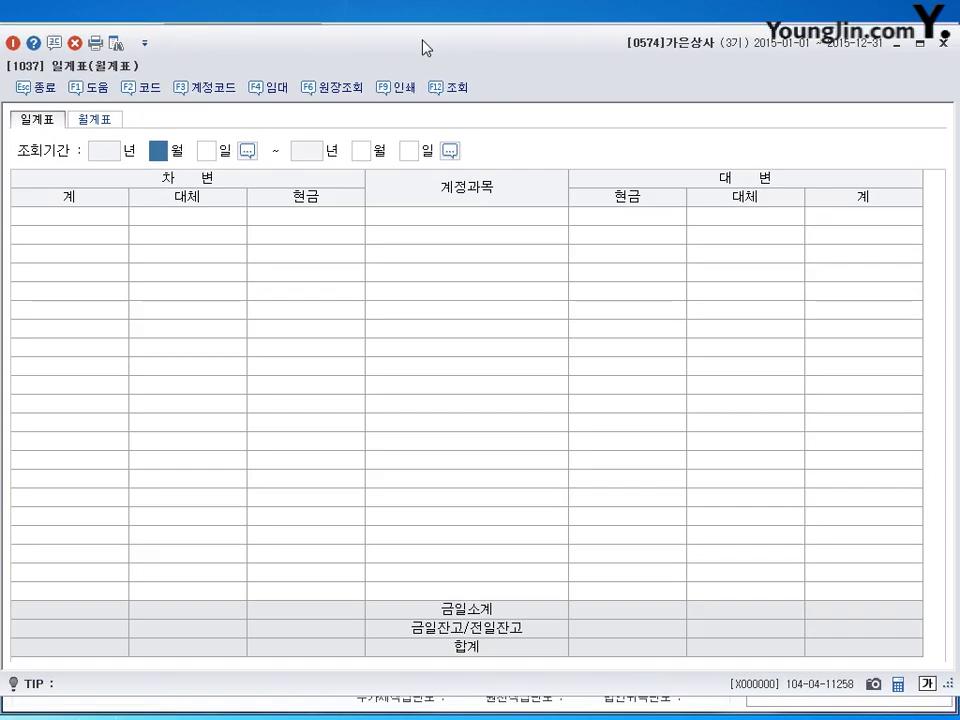
left_click(93, 119)
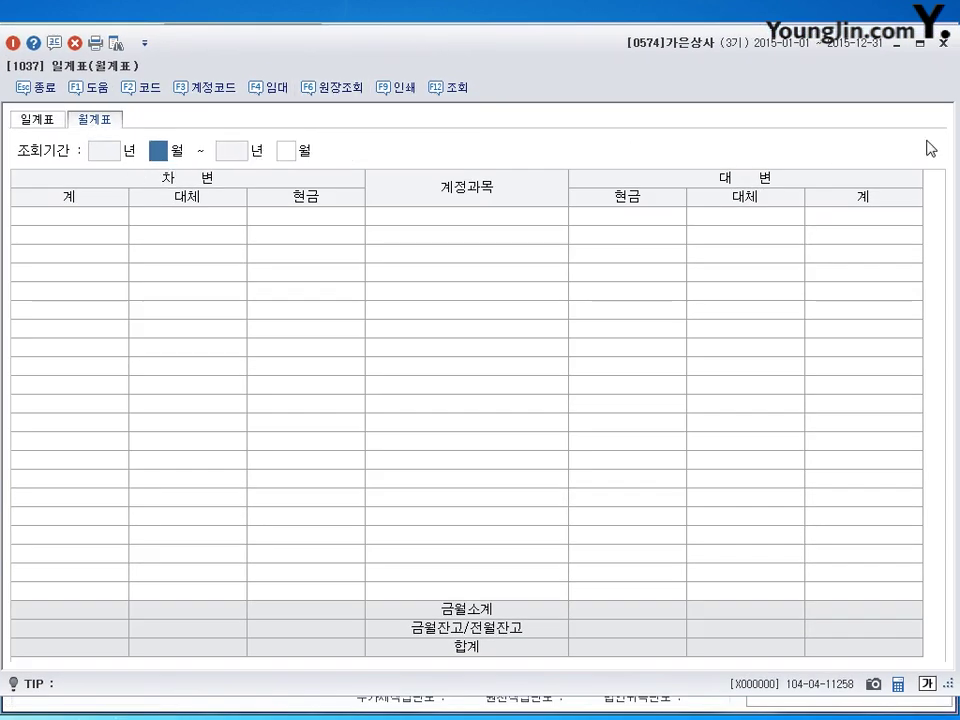
type("4")
key("Return")
key("Return")
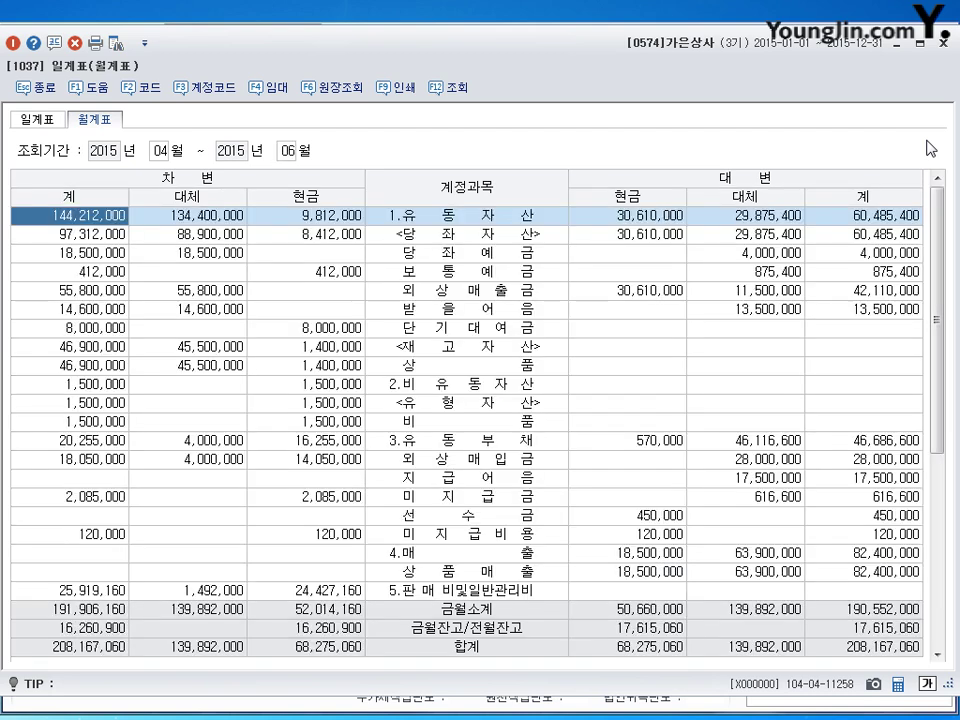
Step: Locate the 13,250,000 cash paid for 급여 under 판매비및일반관리비
left_click(473, 591)
scroll(469, 315, "down", 5)
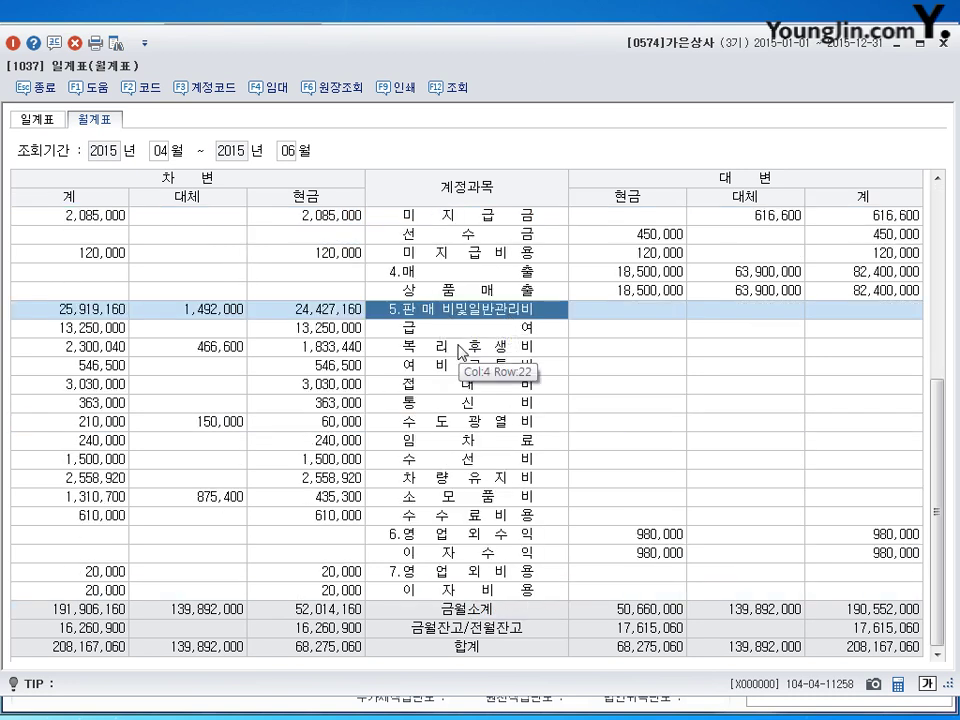
left_click(309, 336)
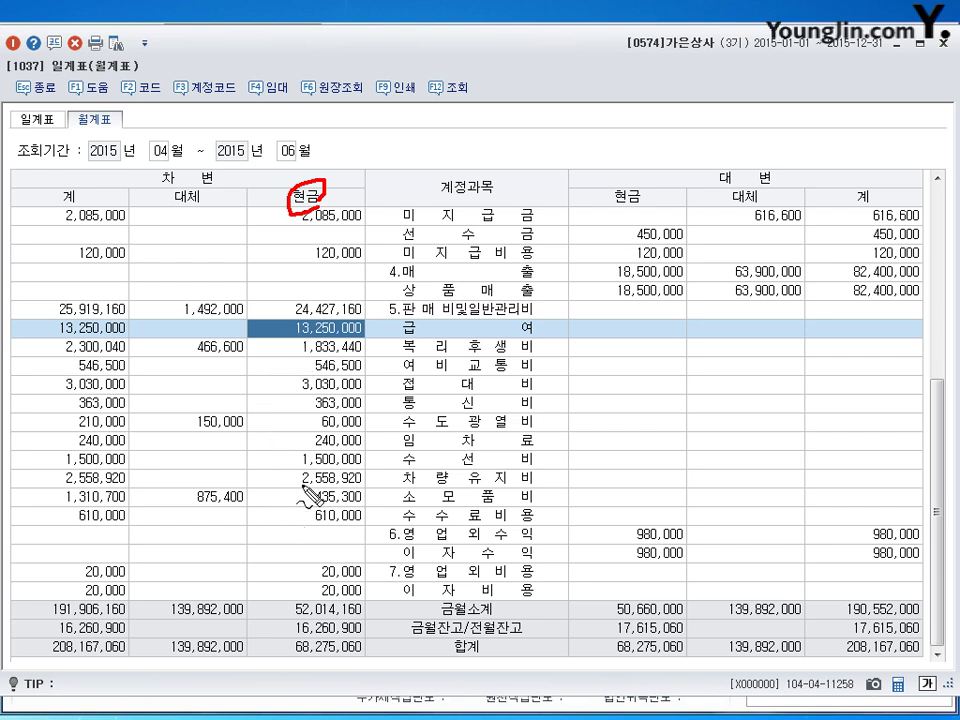
mouse_move(288, 333)
left_mouse_down()
mouse_move(556, 326)
mouse_move(290, 321)
mouse_move(284, 336)
left_mouse_up()
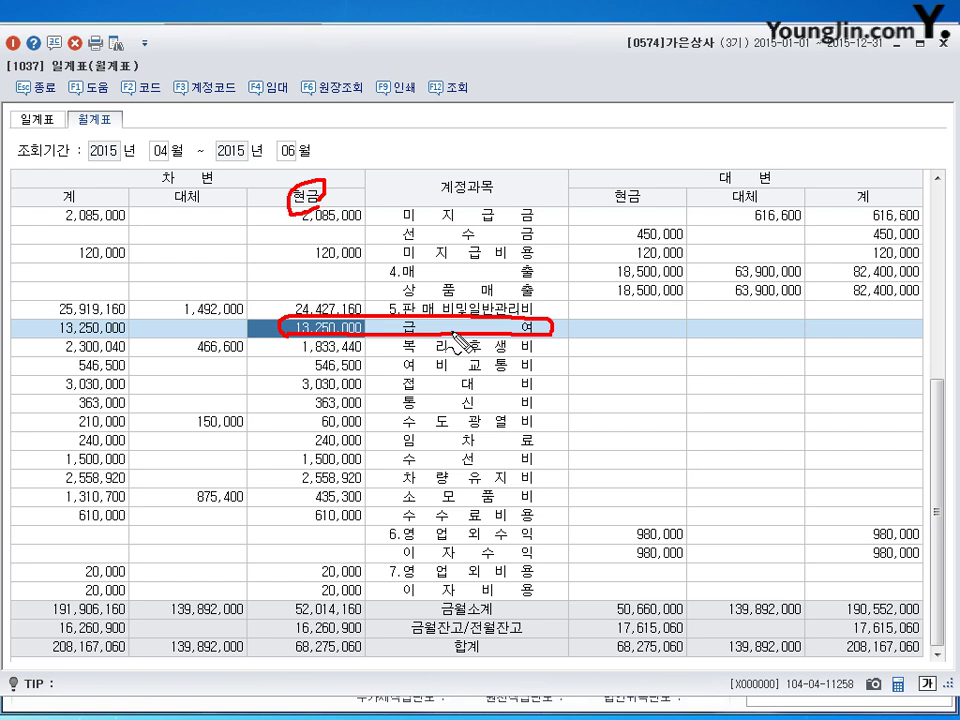
key("Escape")
left_click(455, 339)
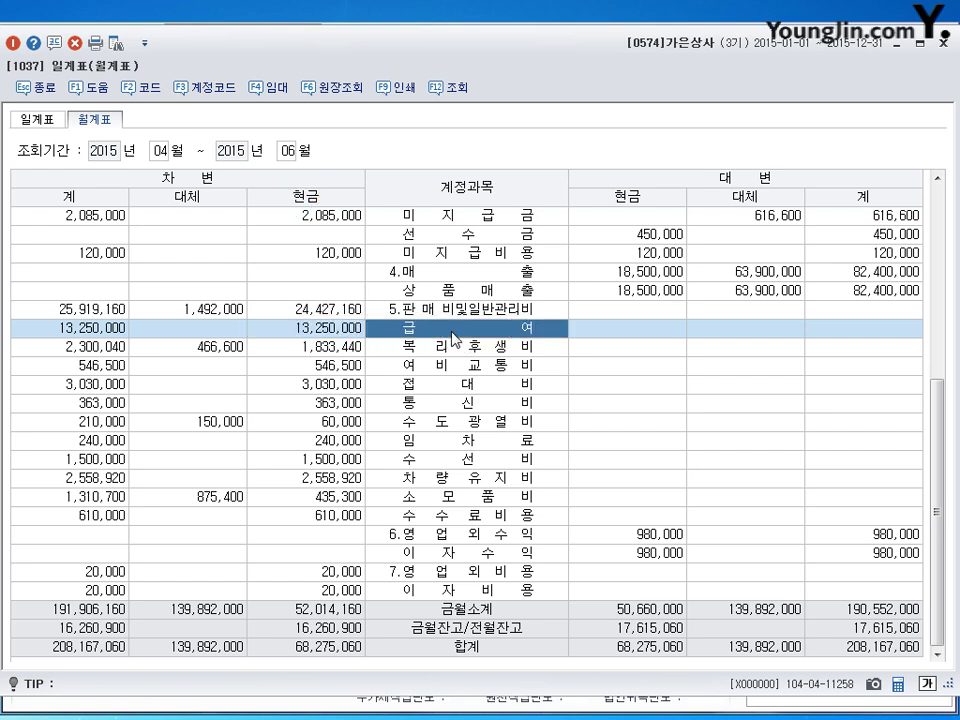
Step: View the April–June 급여 ledger detail, then close it and the 월계표 window
double_click(455, 339)
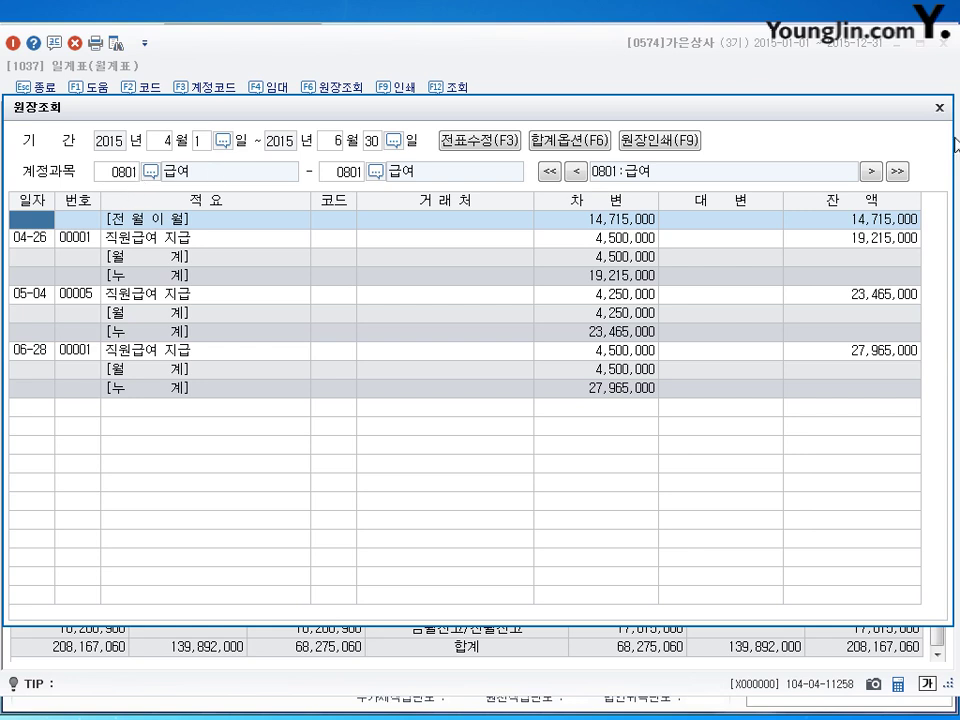
left_click(939, 107)
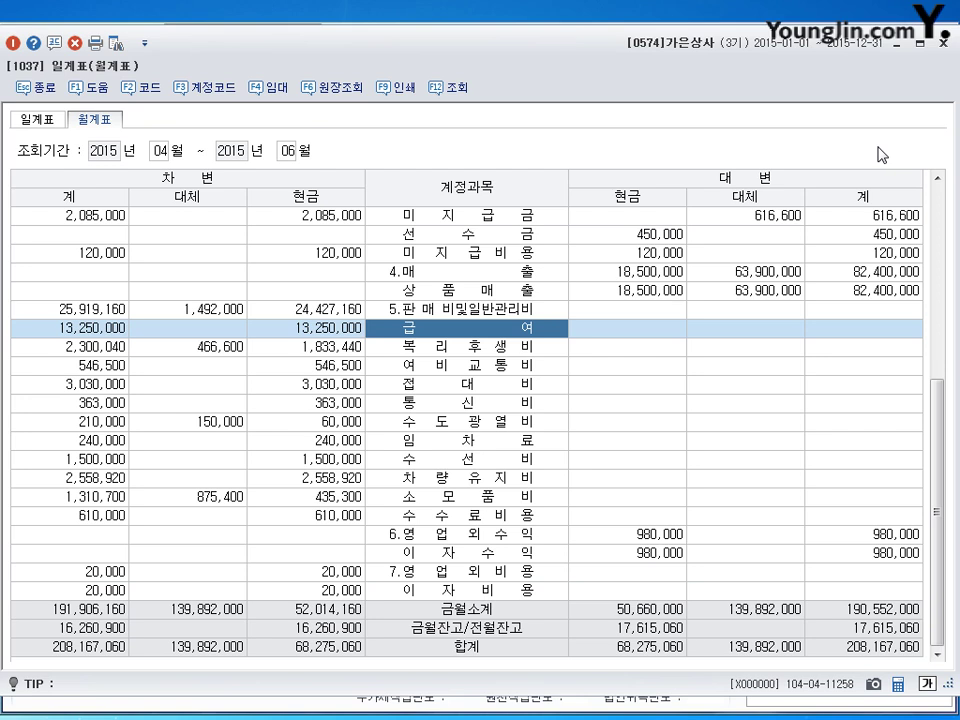
left_click(942, 45)
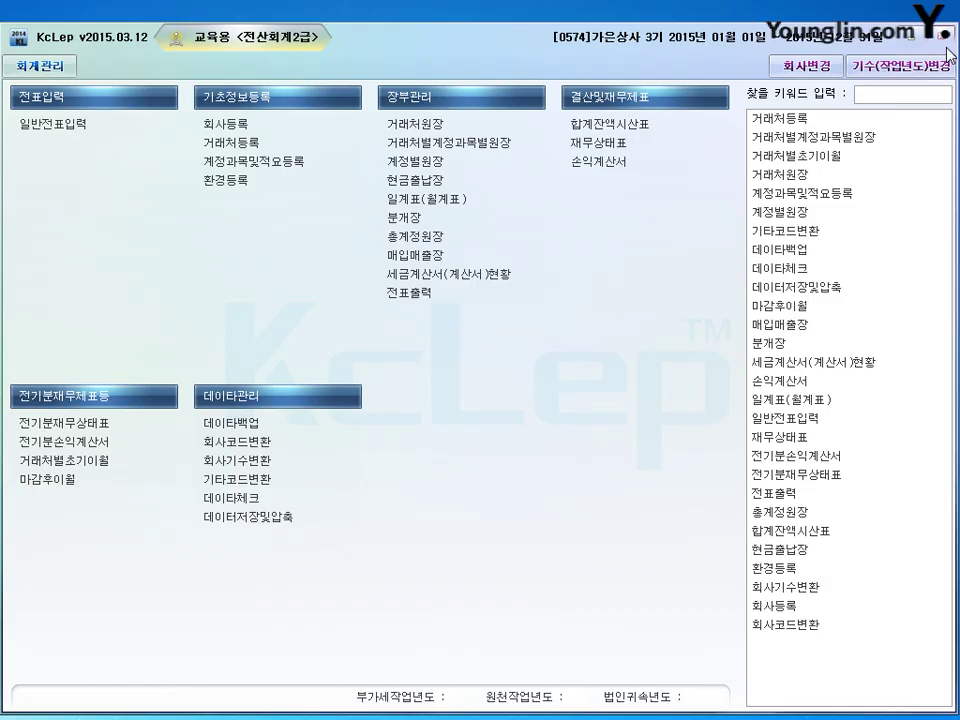